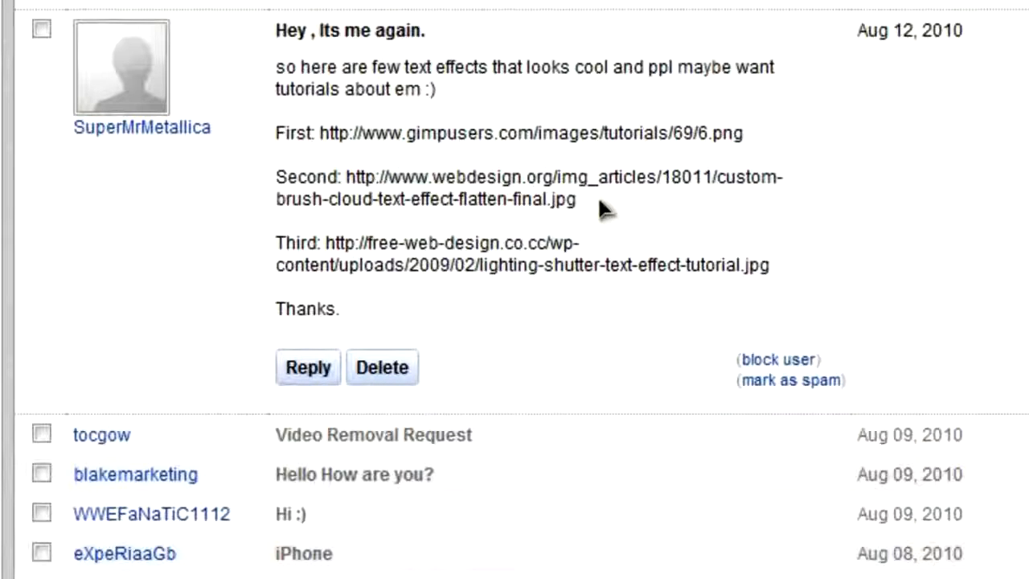
Look at the second text-effect link in the message and switch to the finished PWNAGE artwork in Photoshop.
{"action": "left_click_drag", "start_coordinate": [593, 202], "coordinate": [347, 175]}
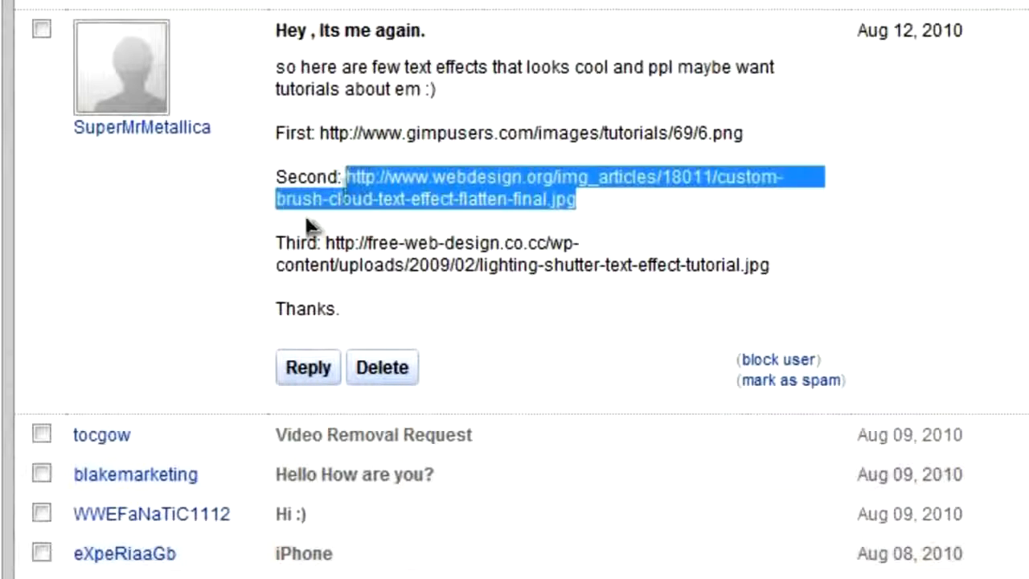
{"action": "left_click", "coordinate": [577, 193]}
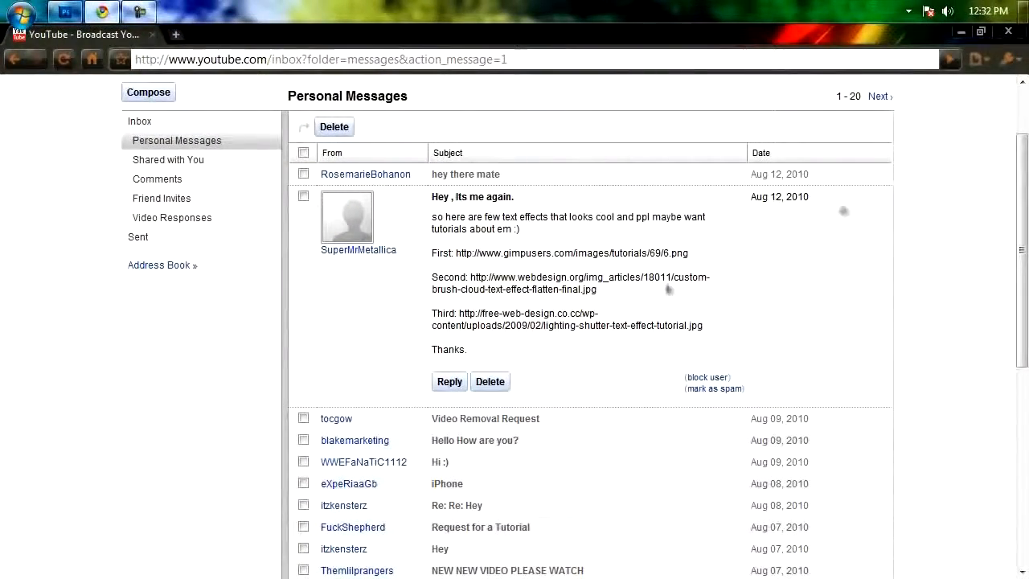
{"action": "left_click", "coordinate": [961, 31]}
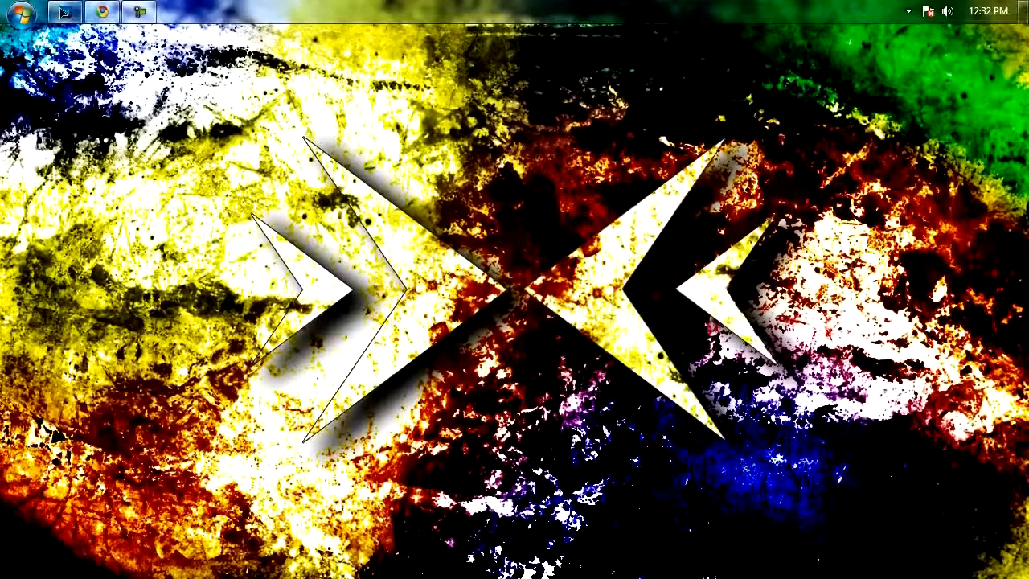
{"action": "left_click", "coordinate": [64, 11]}
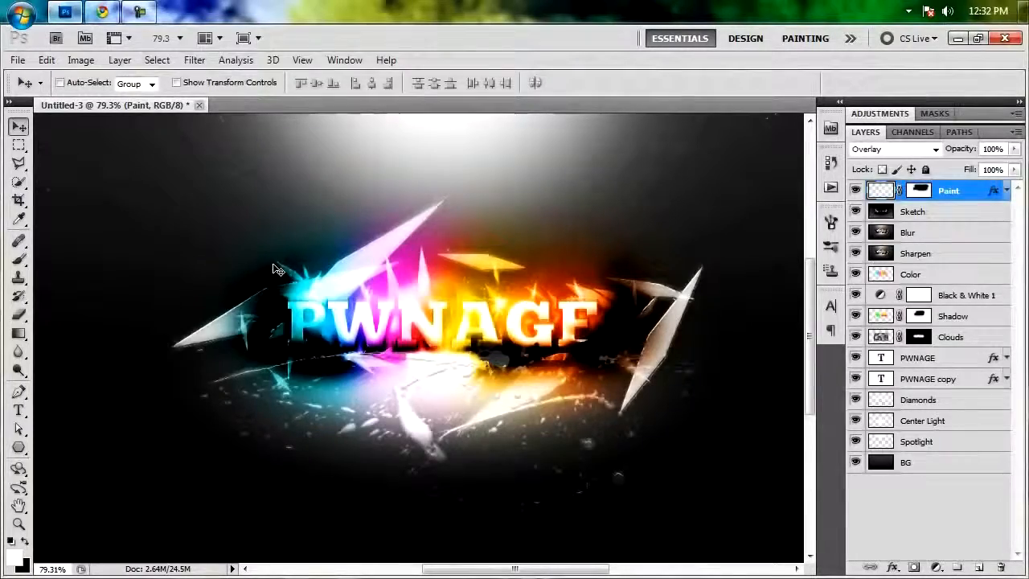
{"action": "key", "text": "ctrl+0"}
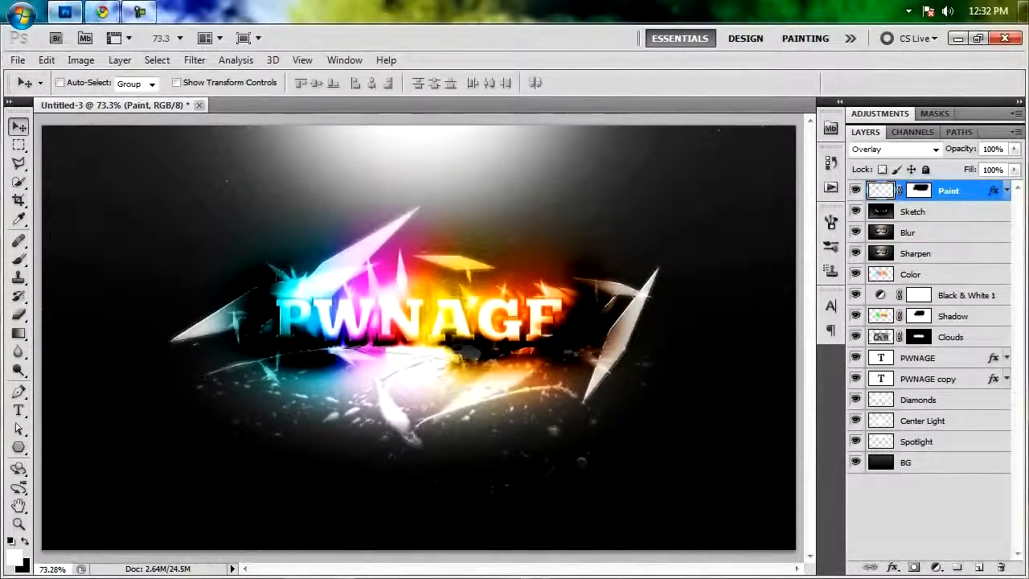
Create a new document from the 1280 px X 720 px preset with a transparent background.
{"action": "left_click", "coordinate": [17, 59]}
{"action": "left_click", "coordinate": [33, 74]}
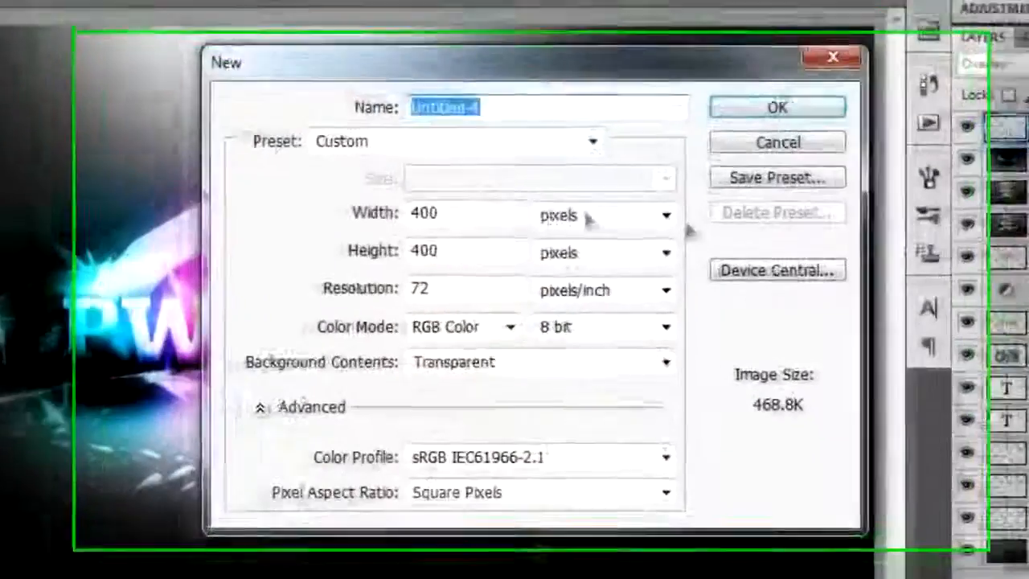
{"action": "left_click", "coordinate": [555, 195]}
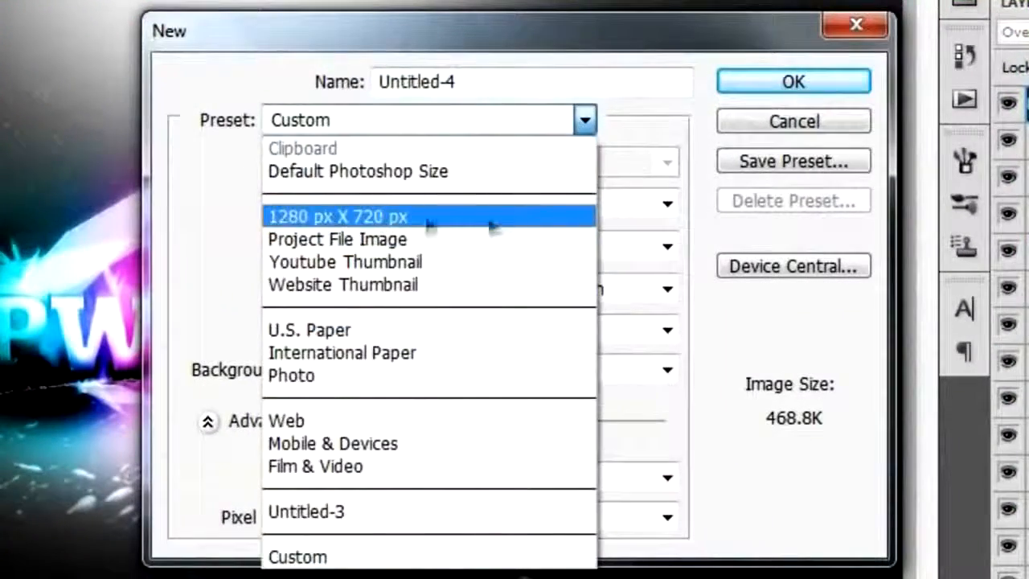
{"action": "left_click", "coordinate": [430, 225]}
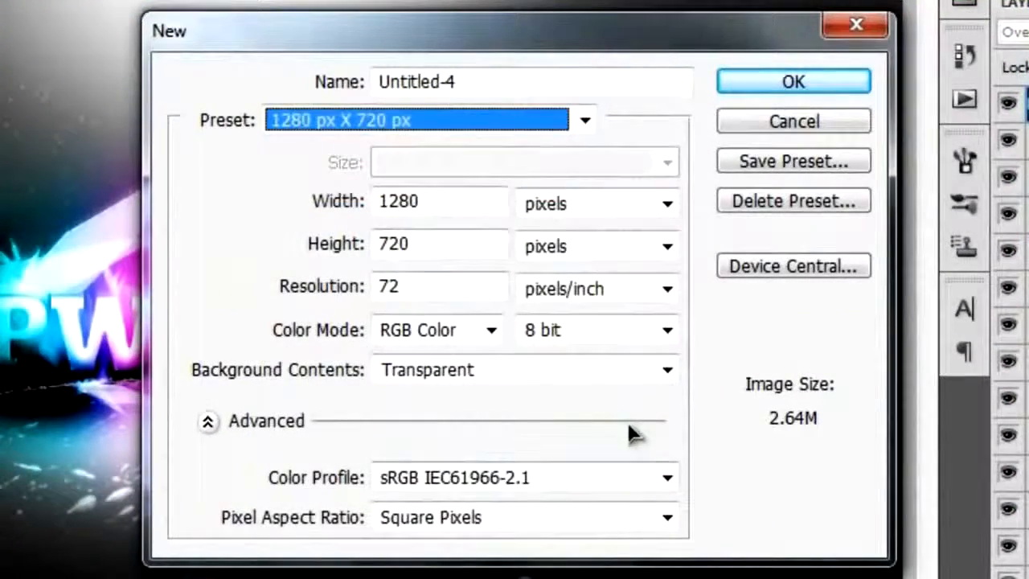
{"action": "left_click", "coordinate": [827, 82]}
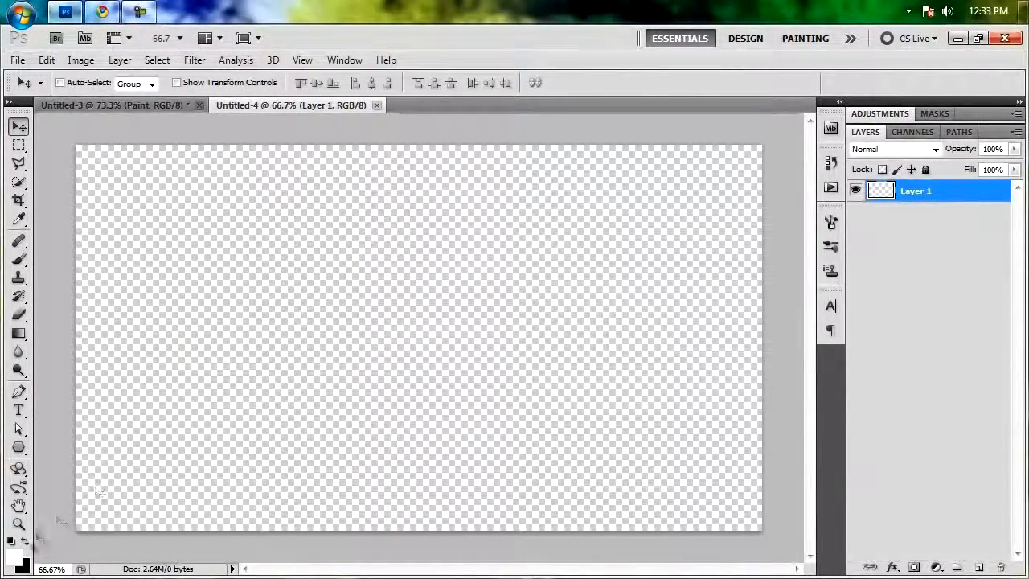
Set the foreground colour to dark grey and the background colour to black.
{"action": "left_click", "coordinate": [17, 560]}
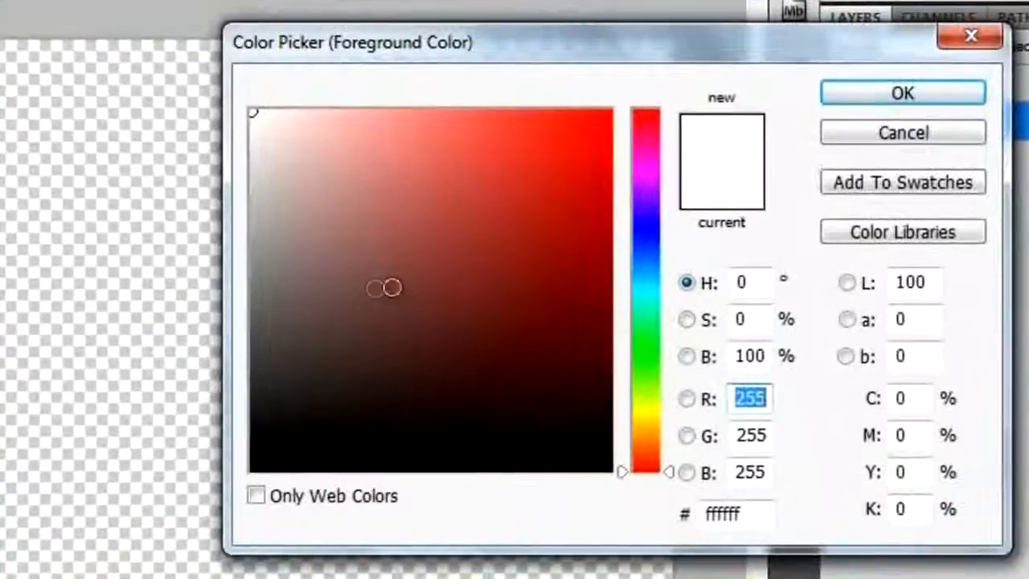
{"action": "mouse_move", "coordinate": [509, 314]}
{"action": "left_mouse_down"}
{"action": "mouse_move", "coordinate": [89, 319]}
{"action": "mouse_move", "coordinate": [17, 376]}
{"action": "mouse_move", "coordinate": [8, 366]}
{"action": "mouse_move", "coordinate": [32, 333]}
{"action": "left_mouse_up"}
{"action": "left_click", "coordinate": [868, 92]}
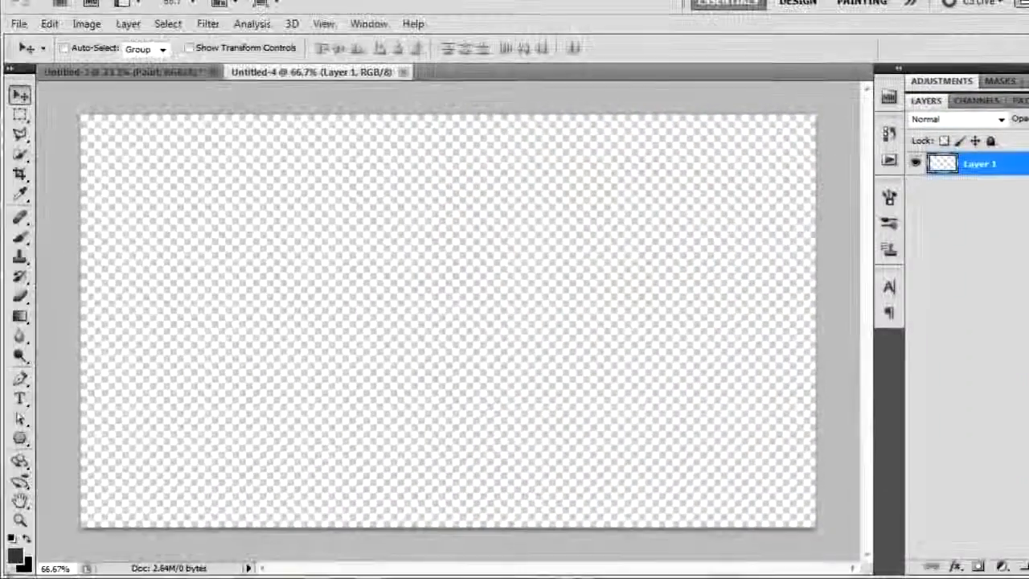
{"action": "left_click", "coordinate": [27, 567]}
{"action": "left_click_drag", "start_coordinate": [563, 375], "coordinate": [563, 373]}
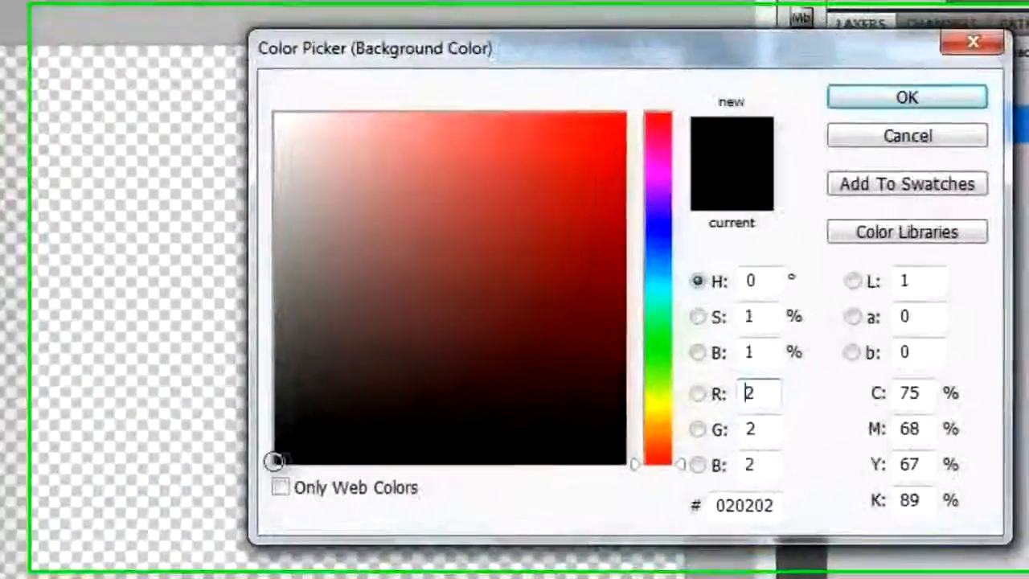
{"action": "mouse_move", "coordinate": [273, 459]}
{"action": "left_mouse_down"}
{"action": "mouse_move", "coordinate": [198, 445]}
{"action": "mouse_move", "coordinate": [183, 429]}
{"action": "left_mouse_up"}
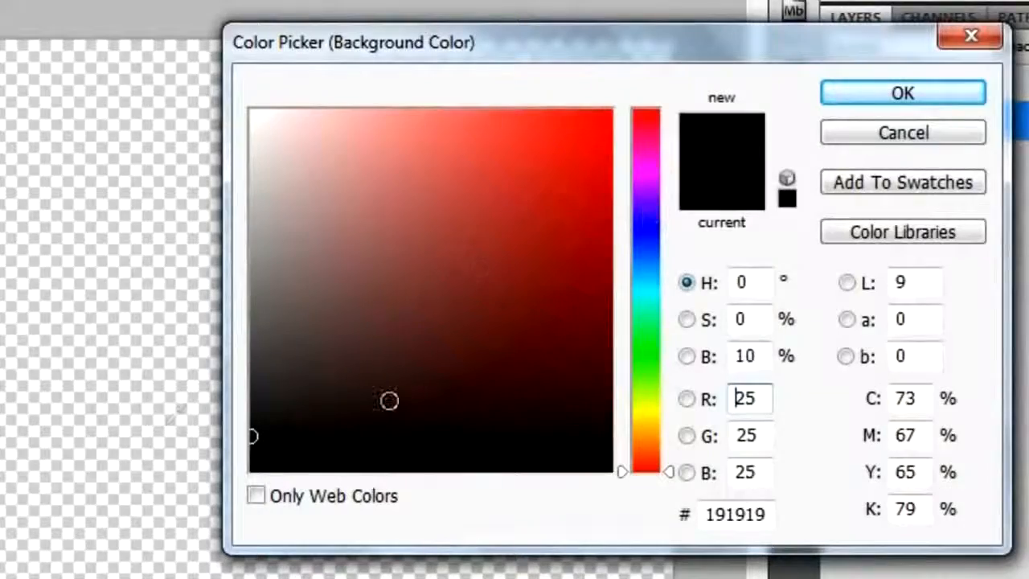
{"action": "left_click", "coordinate": [864, 98]}
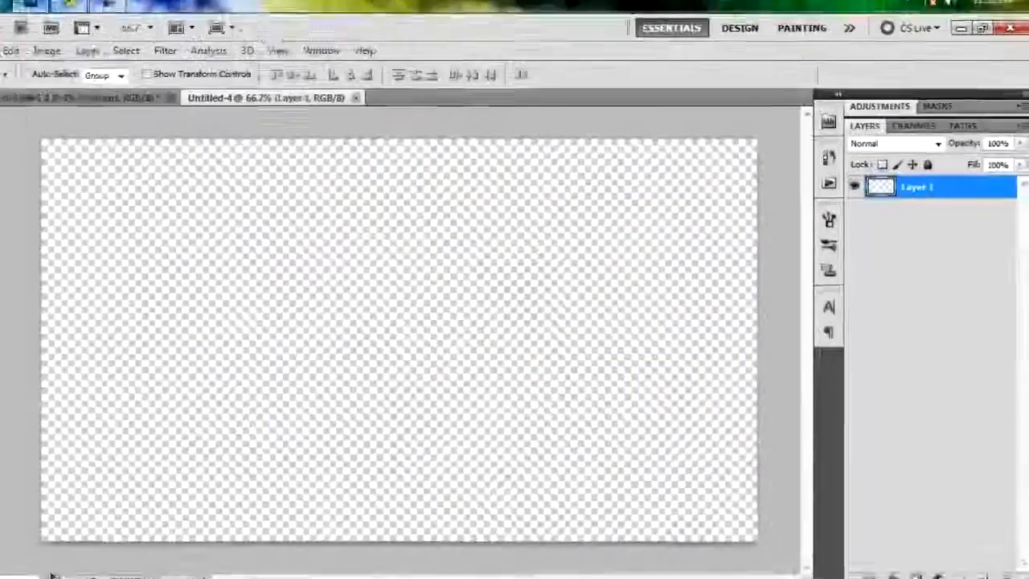
Fill Layer 1 with a vertical linear gradient from dark grey at the top to black, and rename the layer BG.
{"action": "key", "text": "g"}
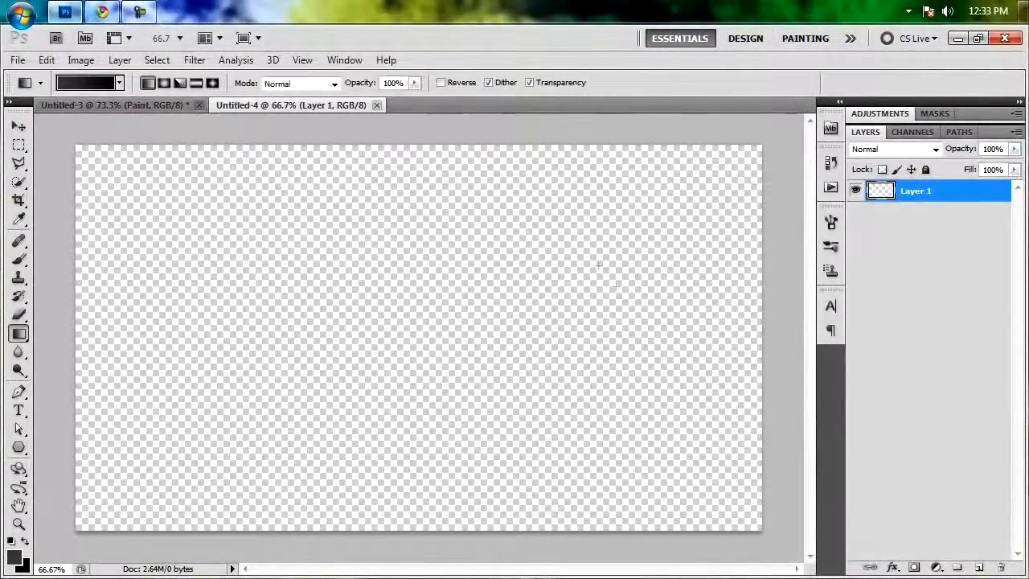
{"action": "left_click_drag", "start_coordinate": [405, 353], "coordinate": [405, 515]}
{"action": "double_click", "coordinate": [918, 194]}
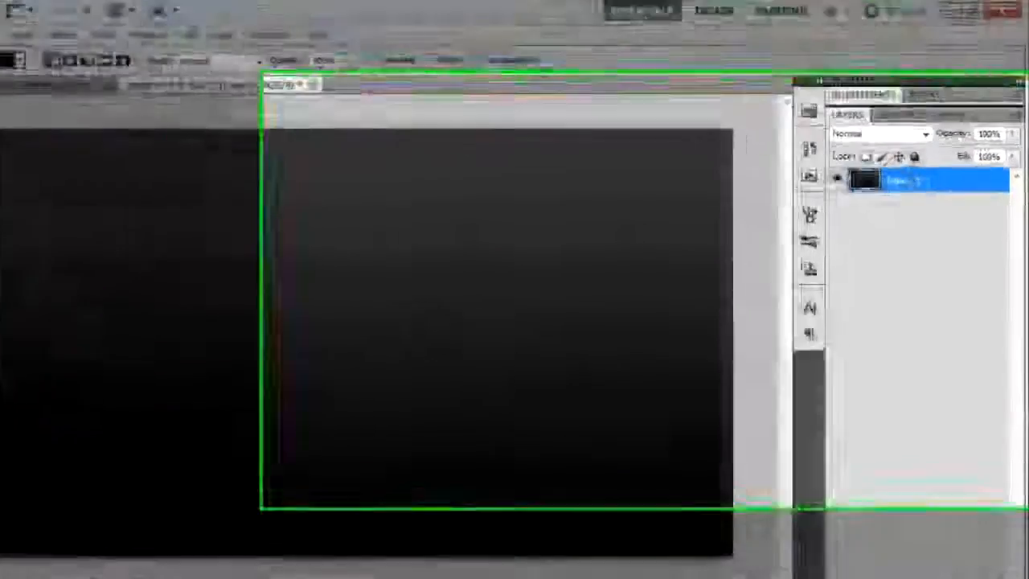
{"action": "type", "text": "BG"}
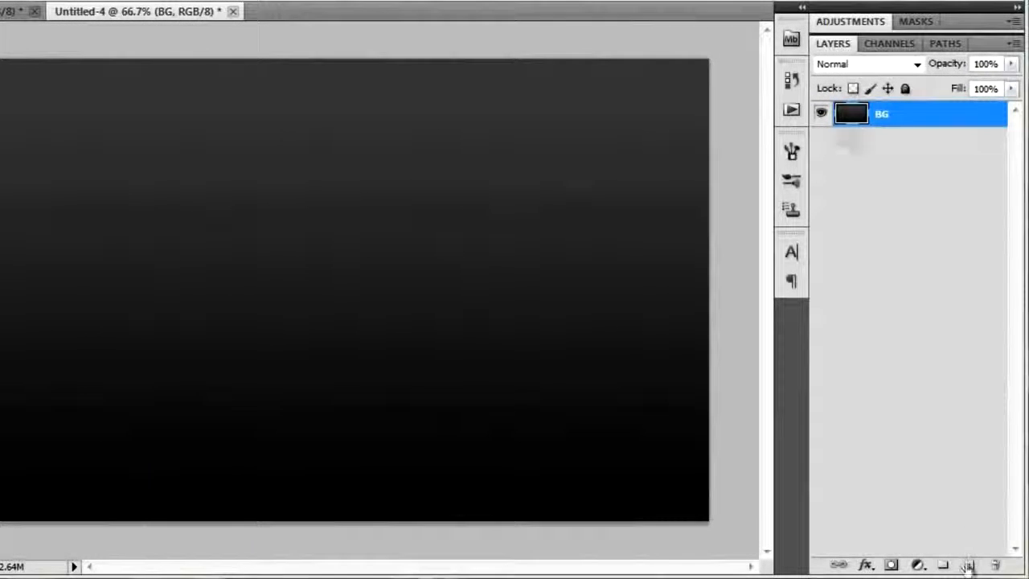
Add a new layer above BG and name it Spotlight.
{"action": "left_click", "coordinate": [969, 565]}
{"action": "double_click", "coordinate": [893, 114]}
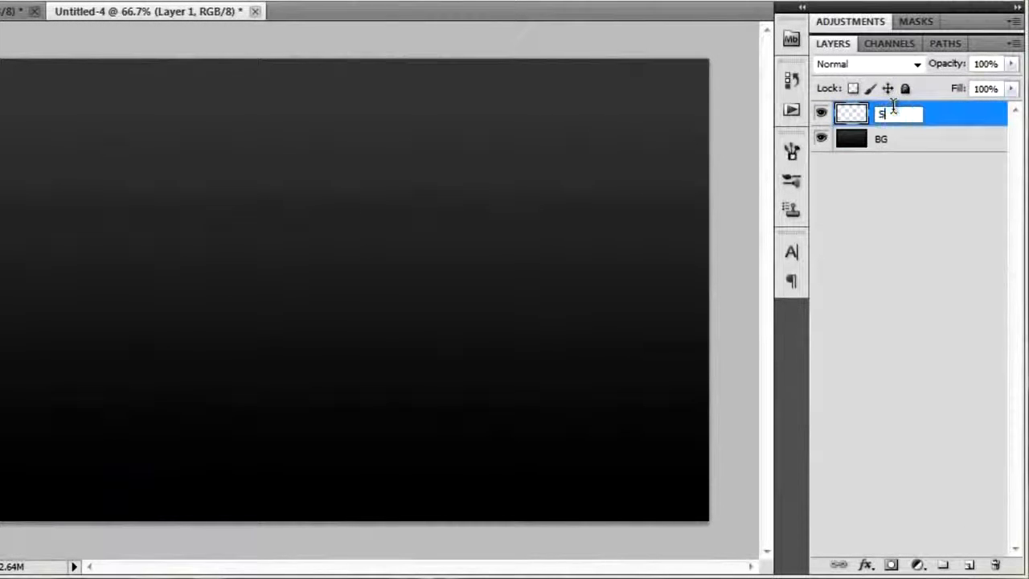
{"action": "type", "text": "Spotlight"}
{"action": "key", "text": "Return"}
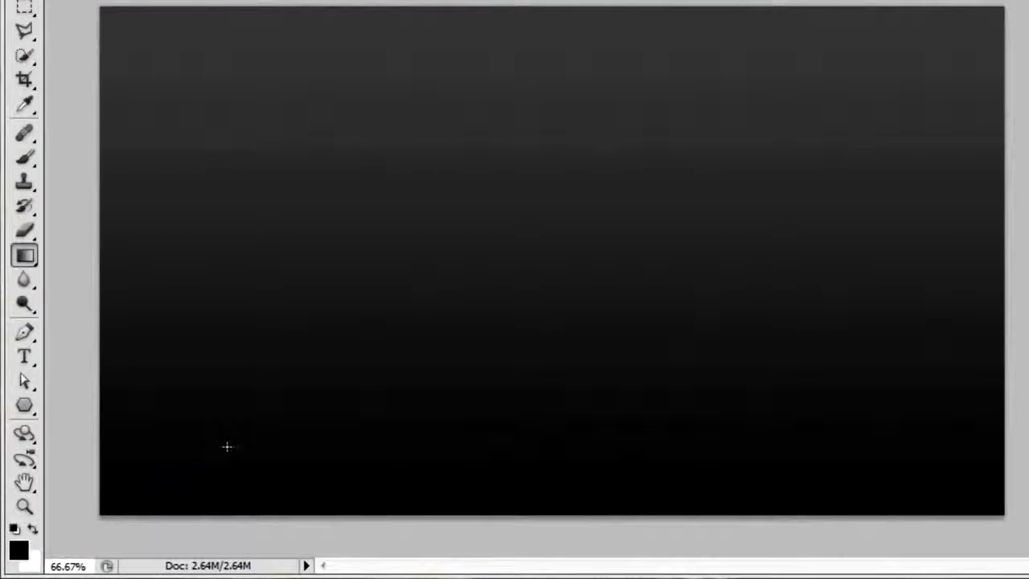
Paint one soft white 800 px brush dab centred just above the canvas's top edge on the Spotlight layer.
{"action": "key", "text": "x"}
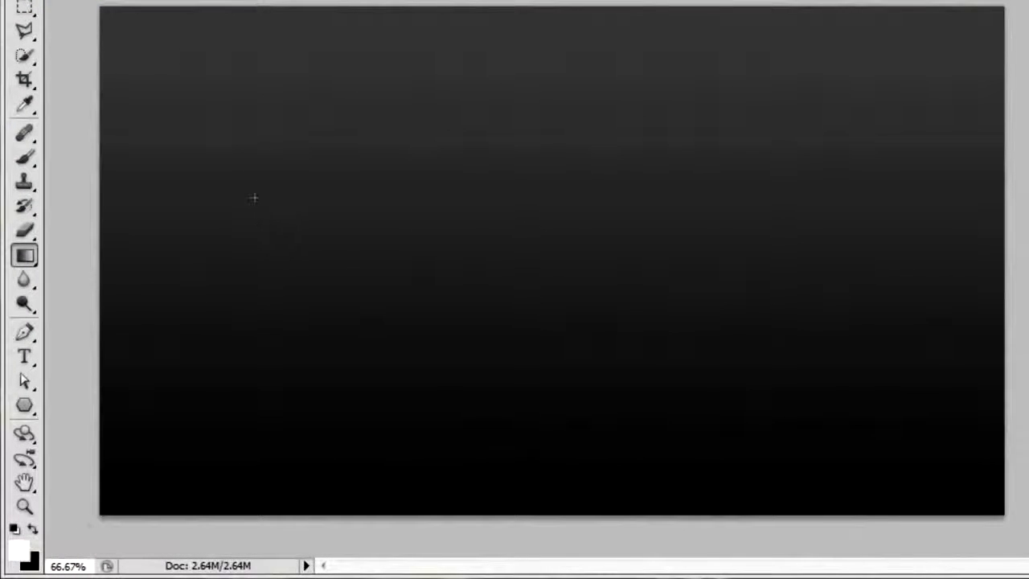
{"action": "key", "text": "b"}
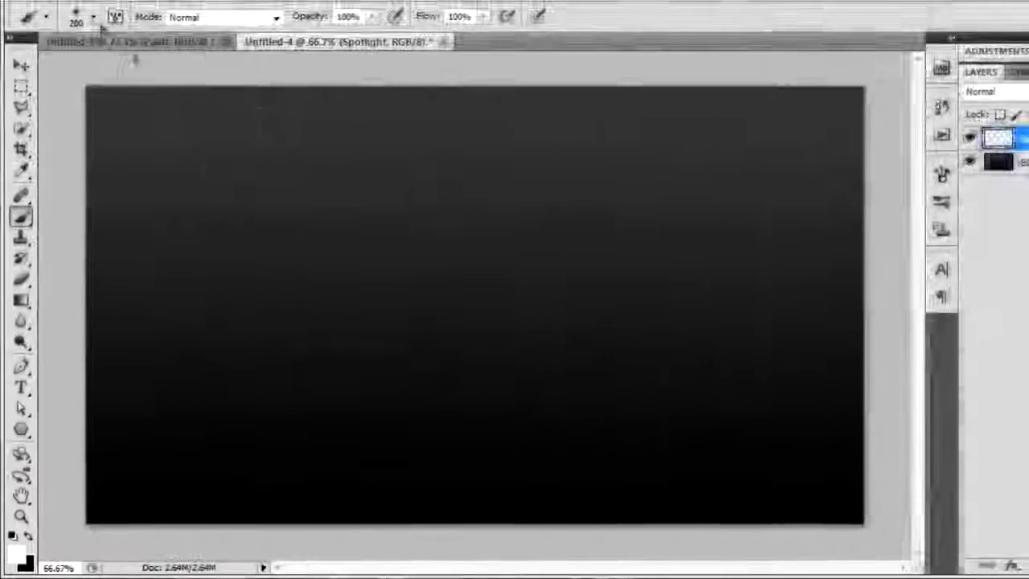
{"action": "key", "text": "bracketright"}
{"action": "key", "text": "bracketright"}
{"action": "key", "text": "bracketright"}
{"action": "key", "text": "bracketright"}
{"action": "key", "text": "bracketright"}
{"action": "key", "text": "bracketright"}
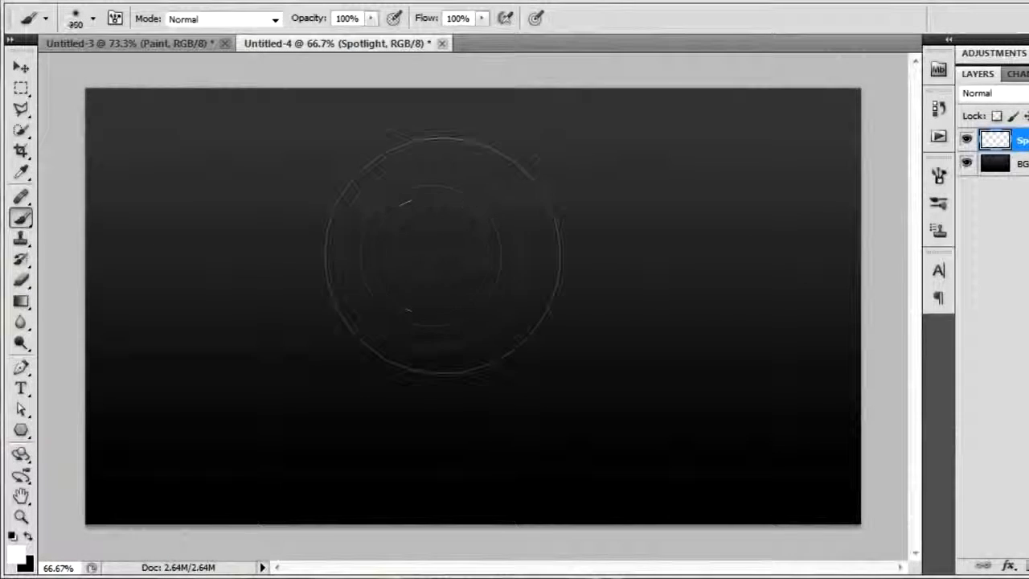
{"action": "key", "text": "bracketright"}
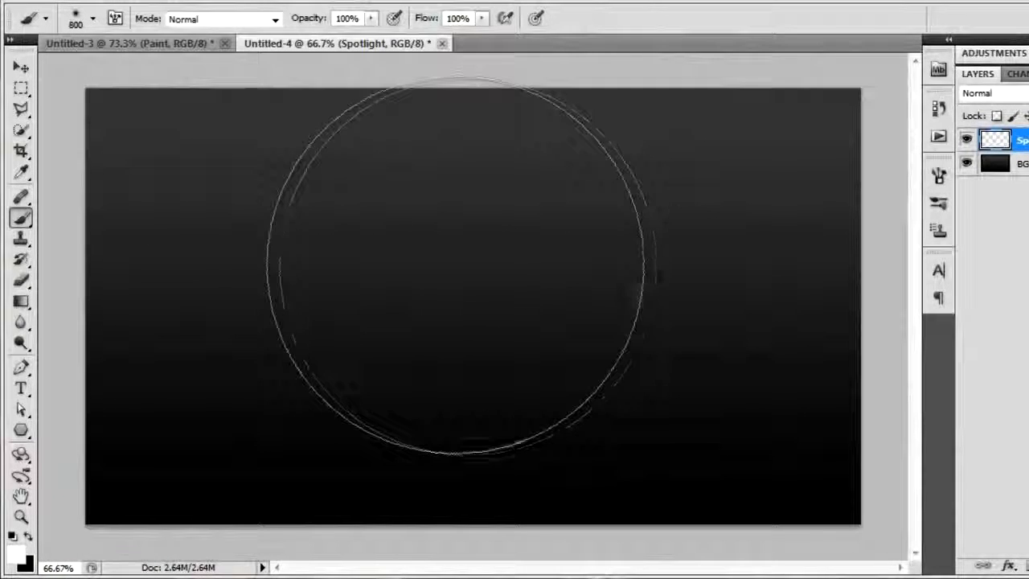
{"action": "scroll", "coordinate": [496, 287], "scroll_direction": "down", "scroll_amount": 4}
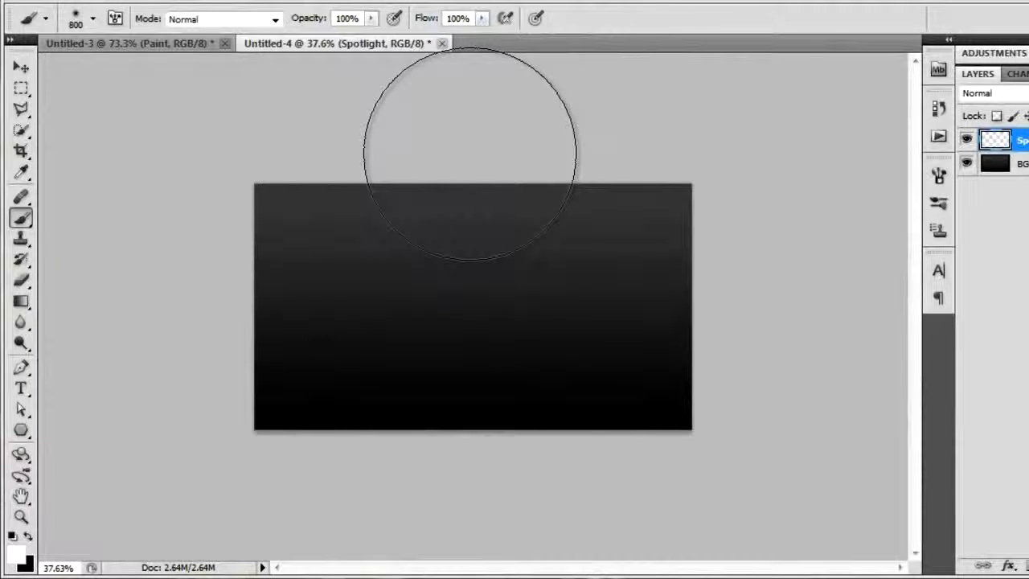
{"action": "left_click", "coordinate": [469, 153]}
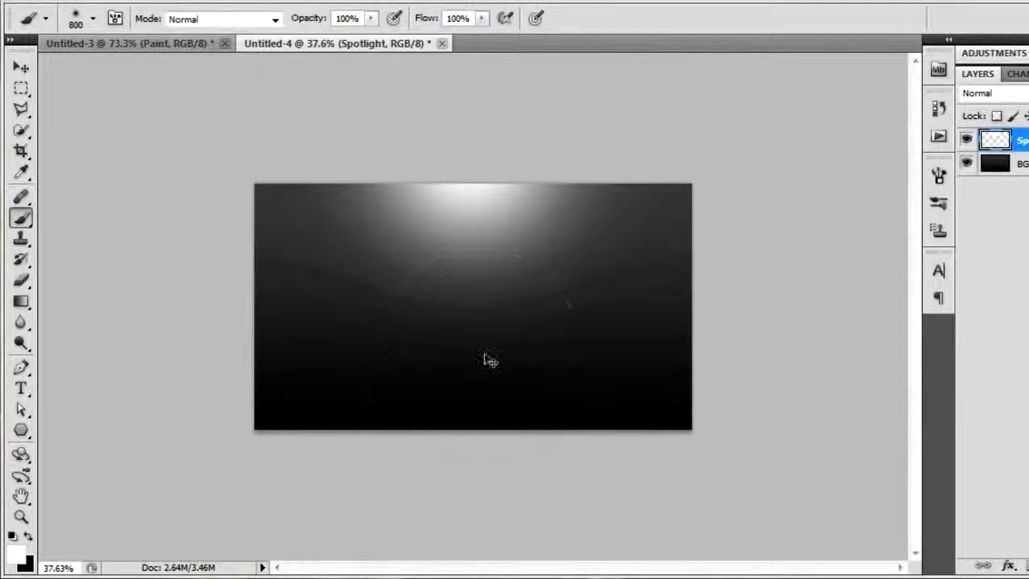
{"action": "key", "text": "ctrl+0"}
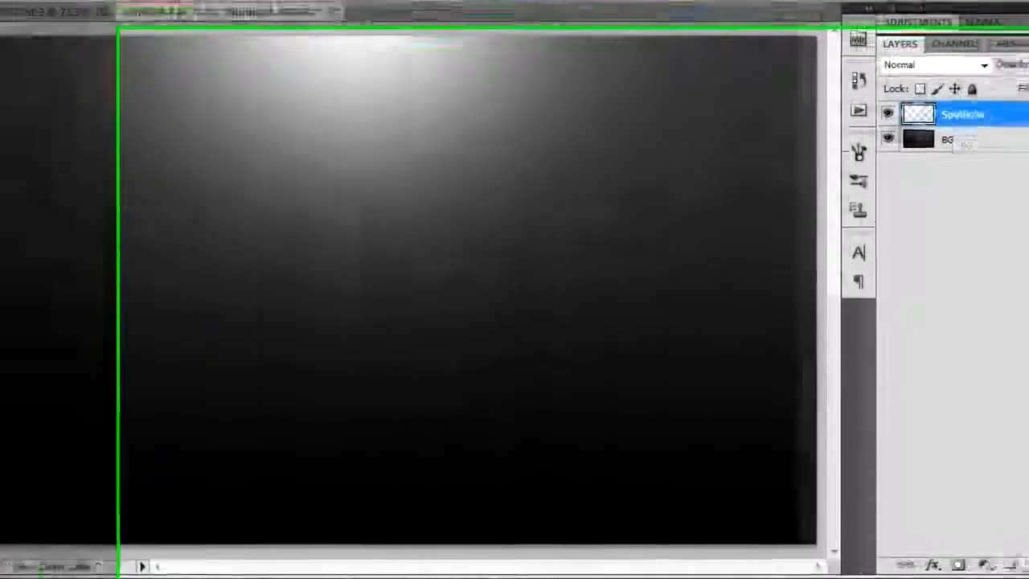
Add a new layer above Spotlight and name it White Light.
{"action": "left_click", "coordinate": [965, 564]}
{"action": "double_click", "coordinate": [899, 89]}
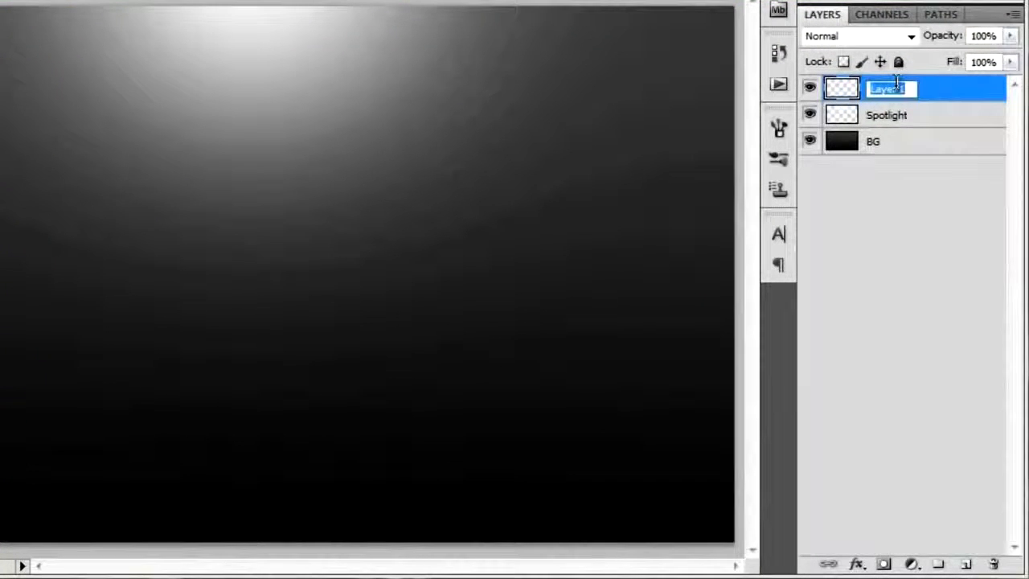
{"action": "type", "text": "White Light"}
{"action": "key", "text": "Return"}
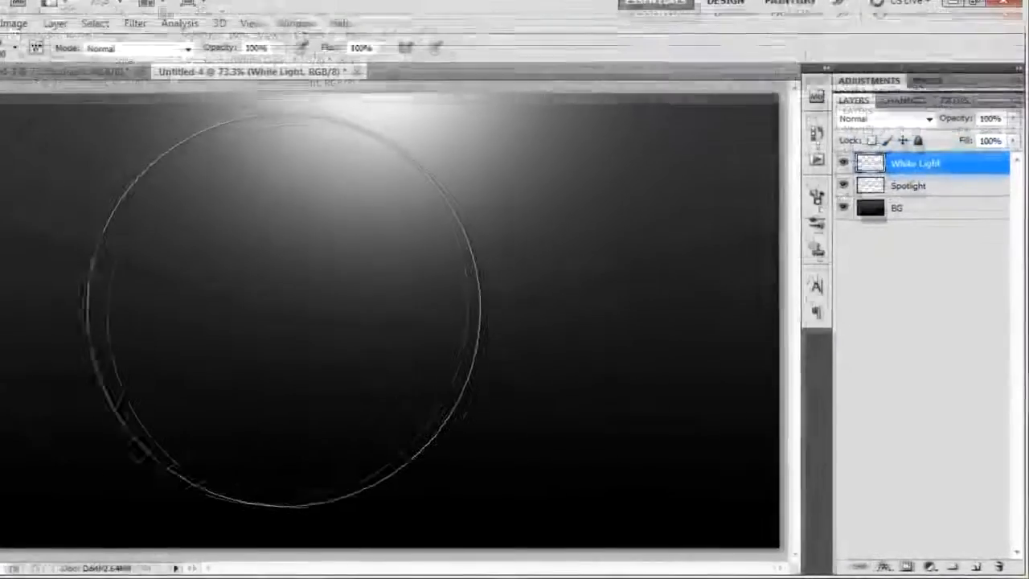
Paint one soft white 500 px brush dab at the centre of the canvas on the White Light layer.
{"action": "key", "text": "bracketleft"}
{"action": "key", "text": "bracketleft"}
{"action": "key", "text": "bracketleft"}
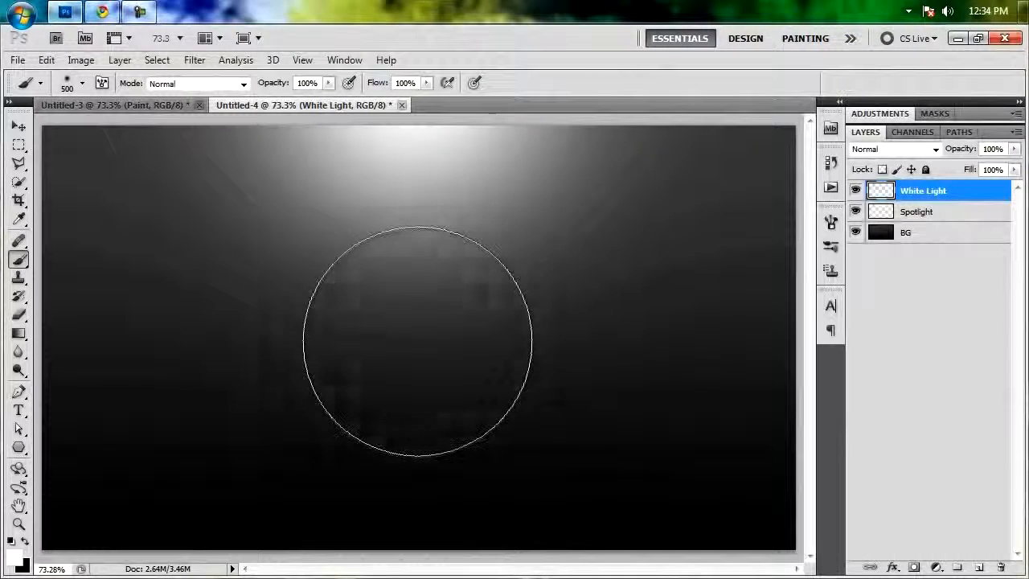
{"action": "left_click", "coordinate": [416, 338]}
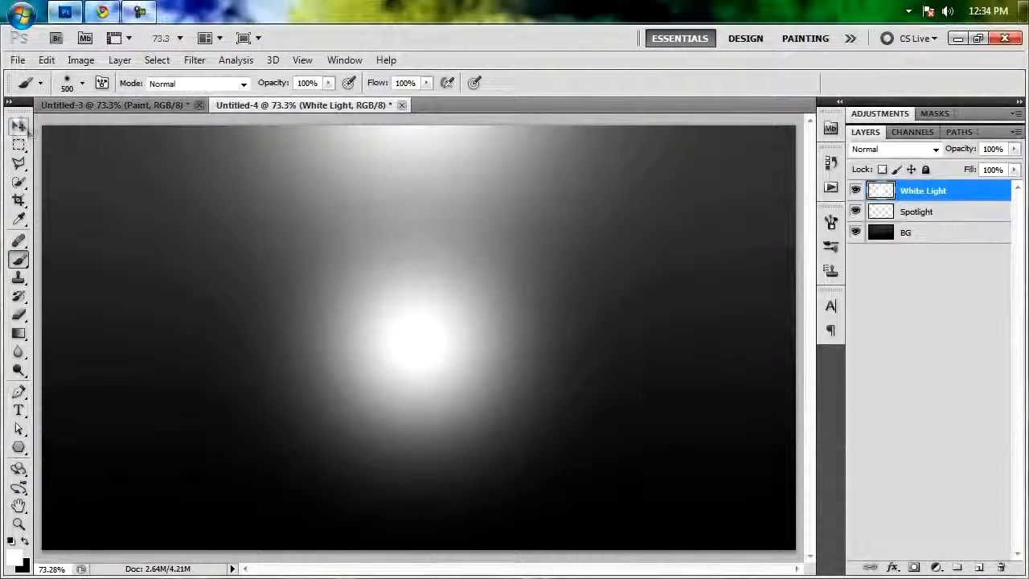
Free-transform the White Light layer in perspective, spreading its bottom corners symmetrically outward to about 234% width.
{"action": "key", "text": "v"}
{"action": "key", "text": "ctrl+t"}
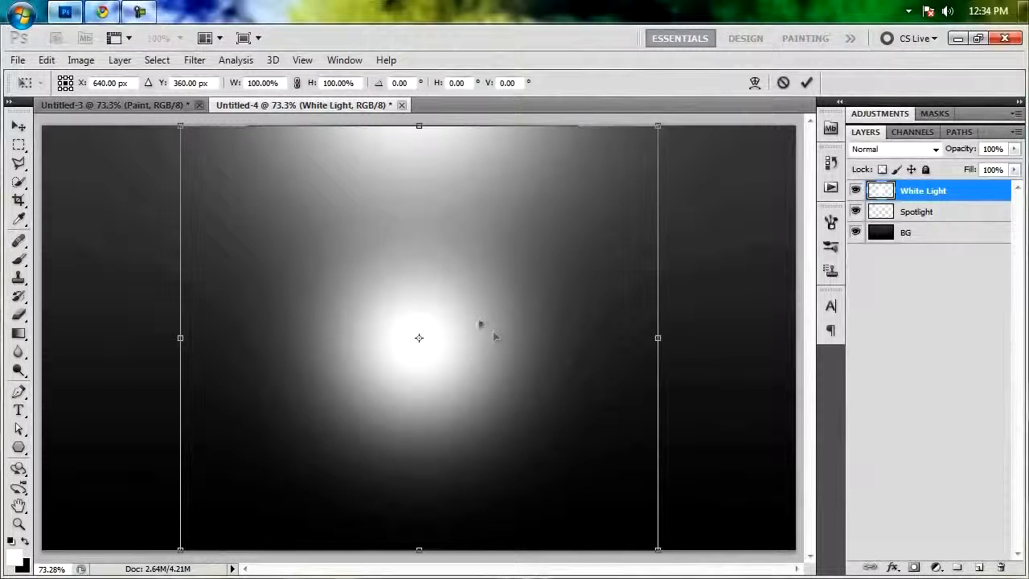
{"action": "scroll", "coordinate": [523, 363], "scroll_direction": "down", "scroll_amount": 3}
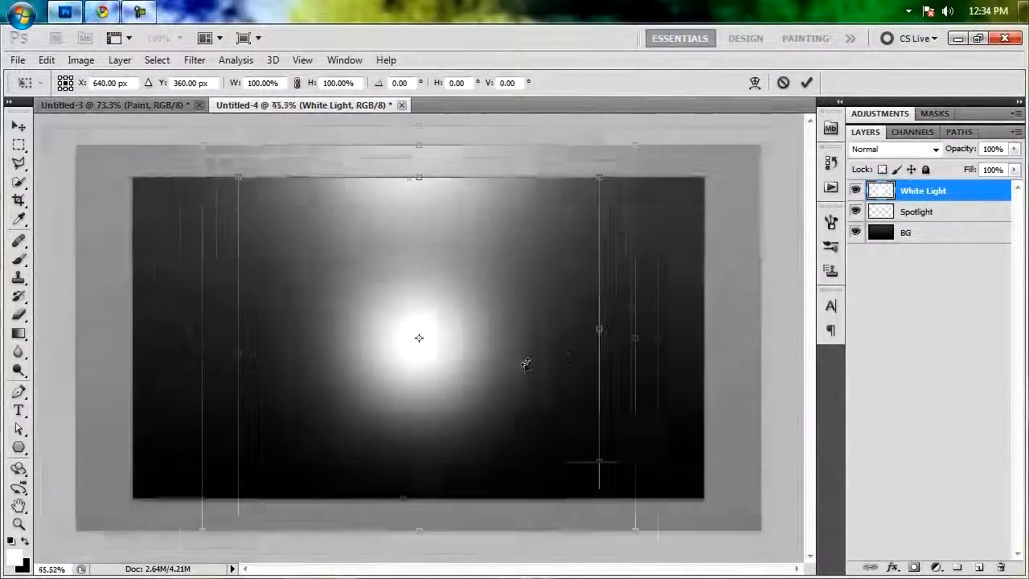
{"action": "scroll", "coordinate": [568, 454], "scroll_direction": "up", "scroll_amount": 1}
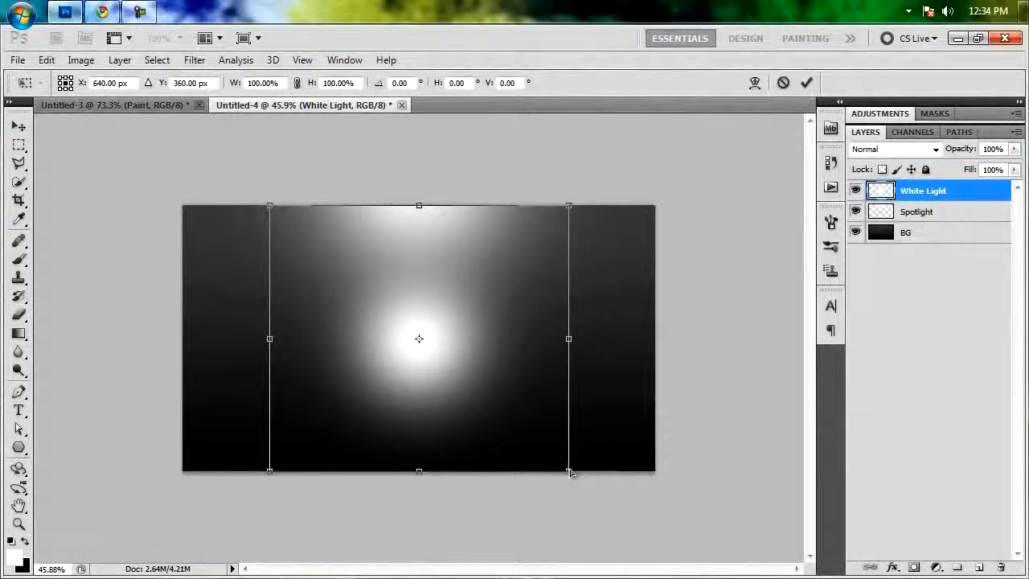
{"action": "left_click_drag", "start_coordinate": [569, 474], "coordinate": [672, 475]}
{"action": "key", "text": "alt"}
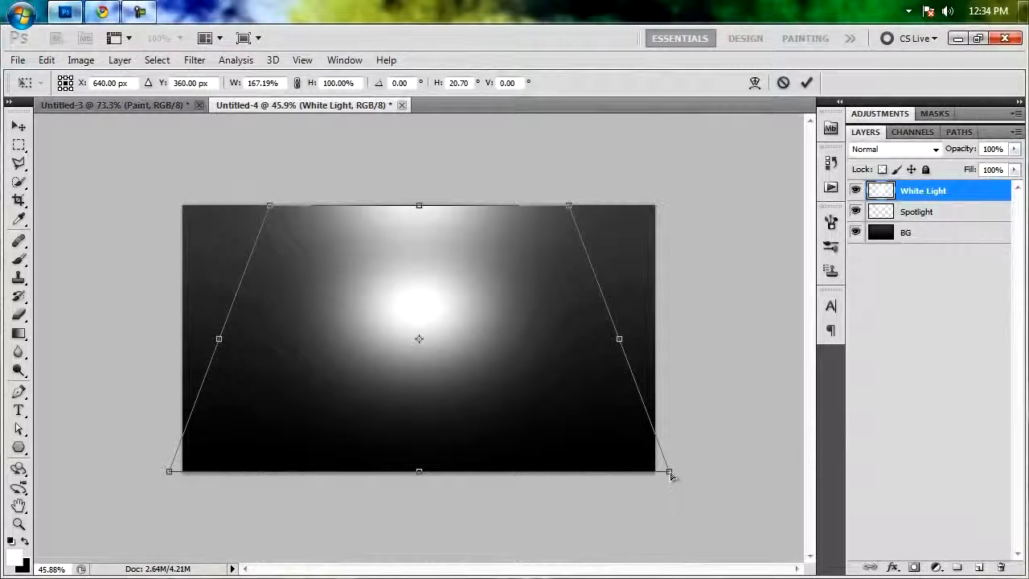
{"action": "left_click_drag", "start_coordinate": [672, 475], "coordinate": [771, 477]}
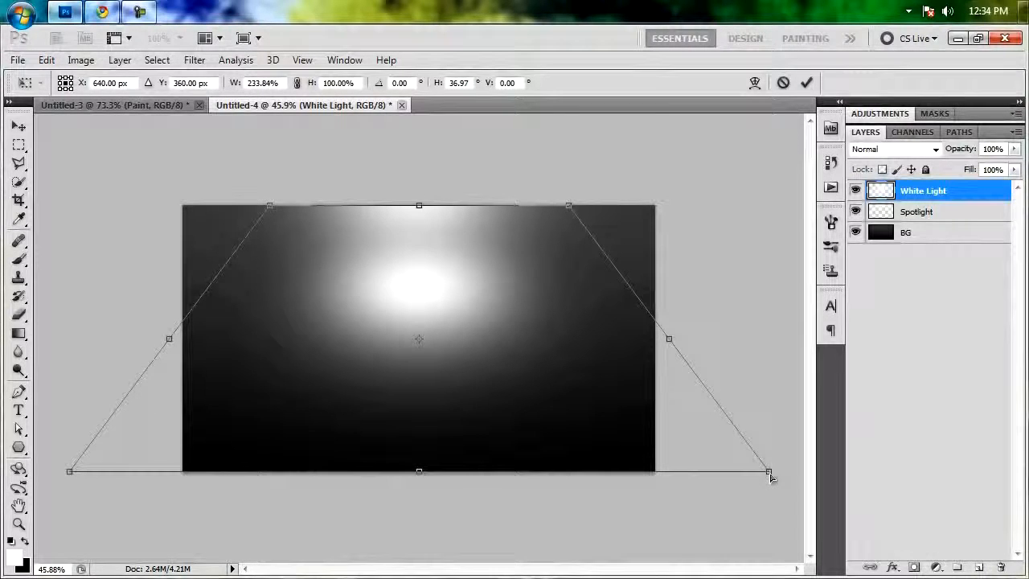
Lower the top edge of the White Light transform to flatten the glow into a wide ellipse, narrow its top corners and apply the transform.
{"action": "left_click_drag", "start_coordinate": [419, 206], "coordinate": [427, 289]}
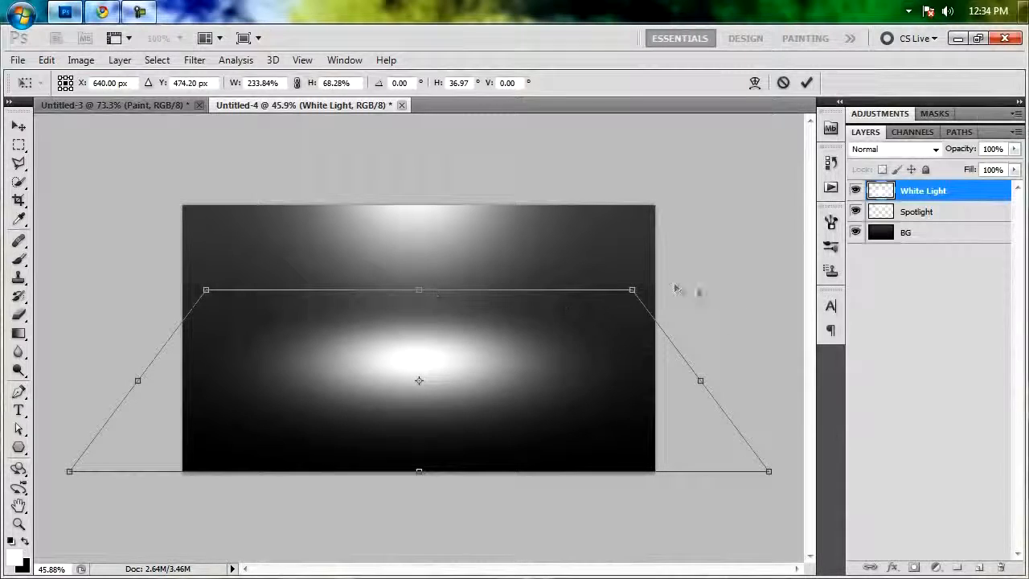
{"action": "left_click_drag", "start_coordinate": [633, 291], "coordinate": [576, 296]}
{"action": "left_click_drag", "start_coordinate": [431, 289], "coordinate": [431, 299]}
{"action": "key", "text": "Return"}
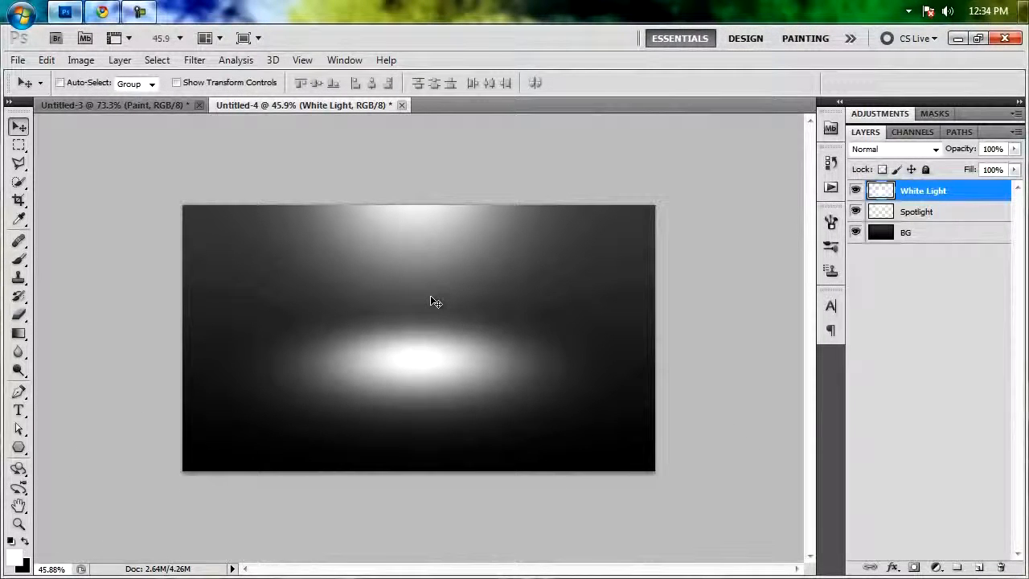
{"action": "key", "text": "ctrl+0"}
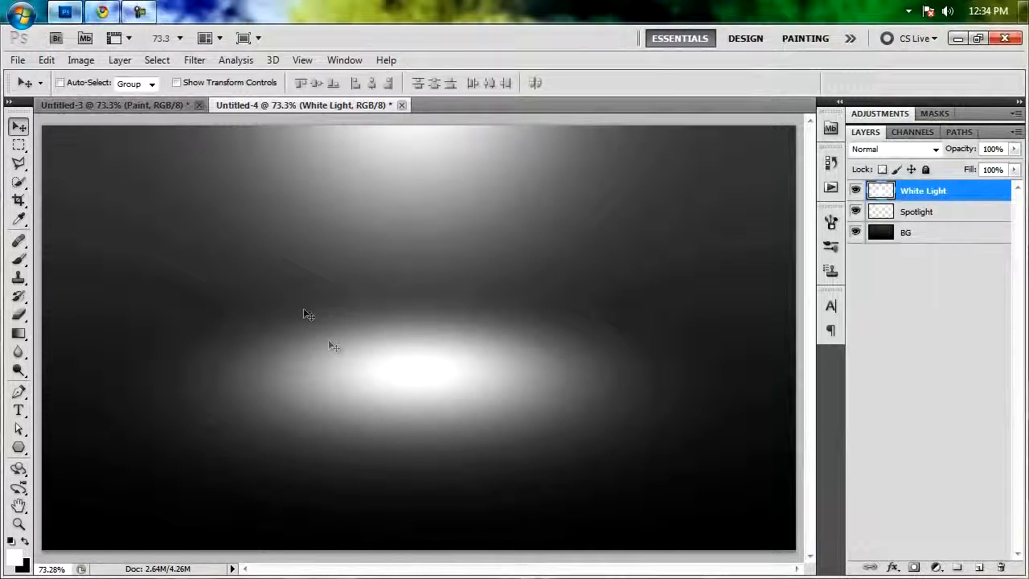
Add the white text PWNAGE in ChunkFive Regular at 104.26 pt, just above the flattened glow.
{"action": "key", "text": "t"}
{"action": "left_click", "coordinate": [248, 316]}
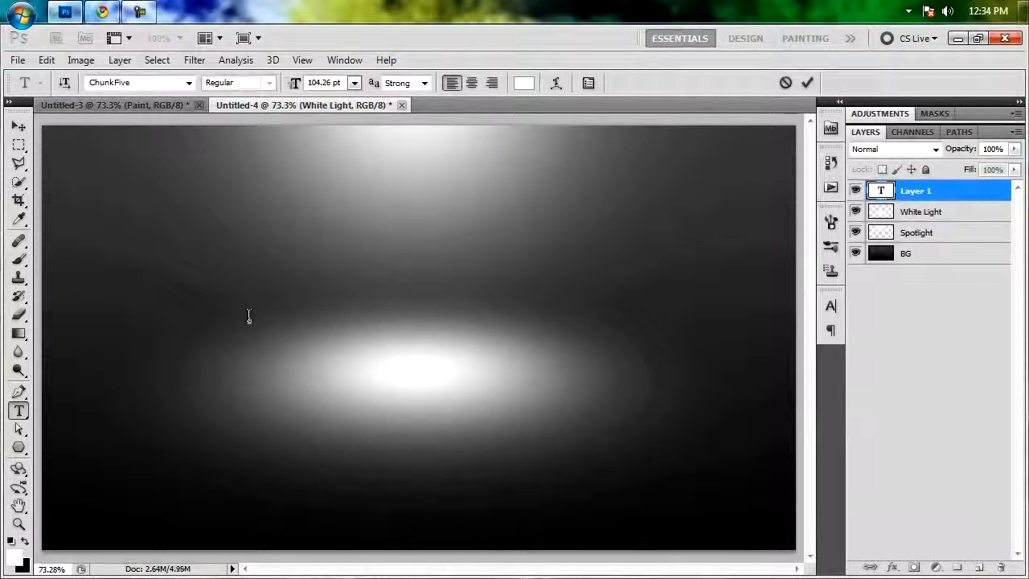
{"action": "type", "text": "PWNAGE"}
{"action": "key", "text": "ctrl+Return"}
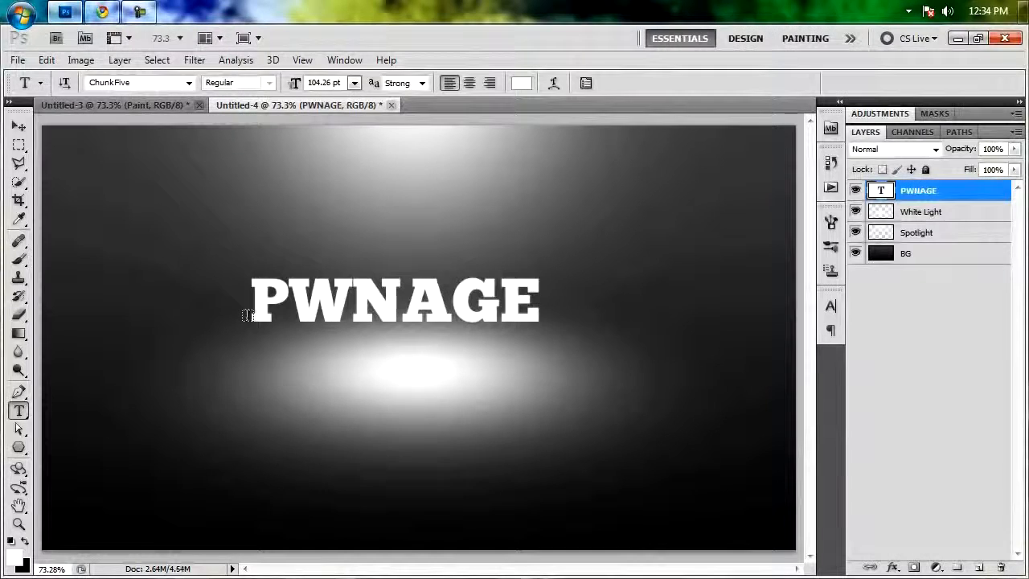
Move the PWNAGE text to just above the glow's centre and align it horizontally to the middle of the canvas.
{"action": "key", "text": "v"}
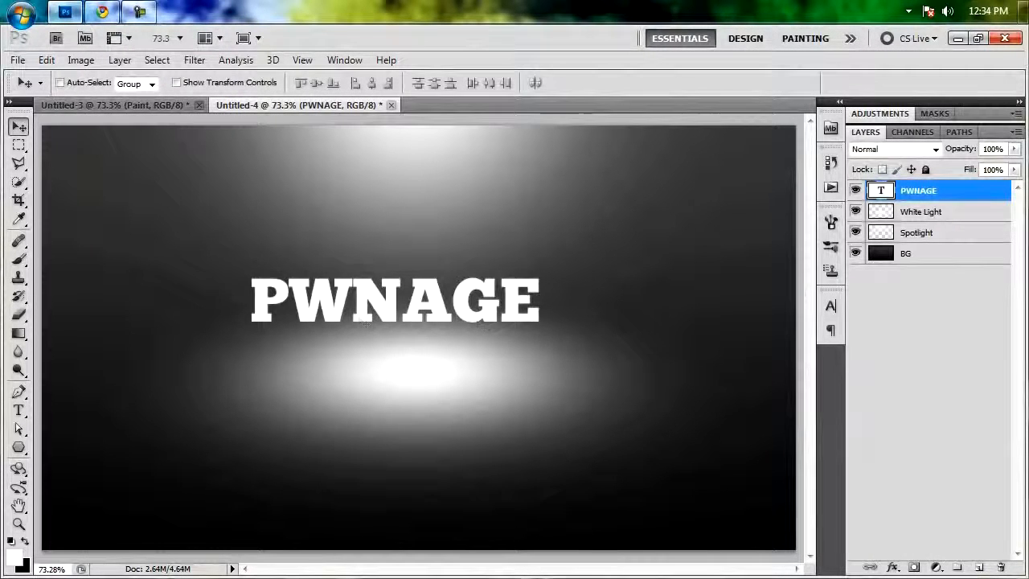
{"action": "left_click_drag", "start_coordinate": [394, 303], "coordinate": [417, 330]}
{"action": "key", "text": "ctrl+a"}
{"action": "left_click", "coordinate": [371, 83]}
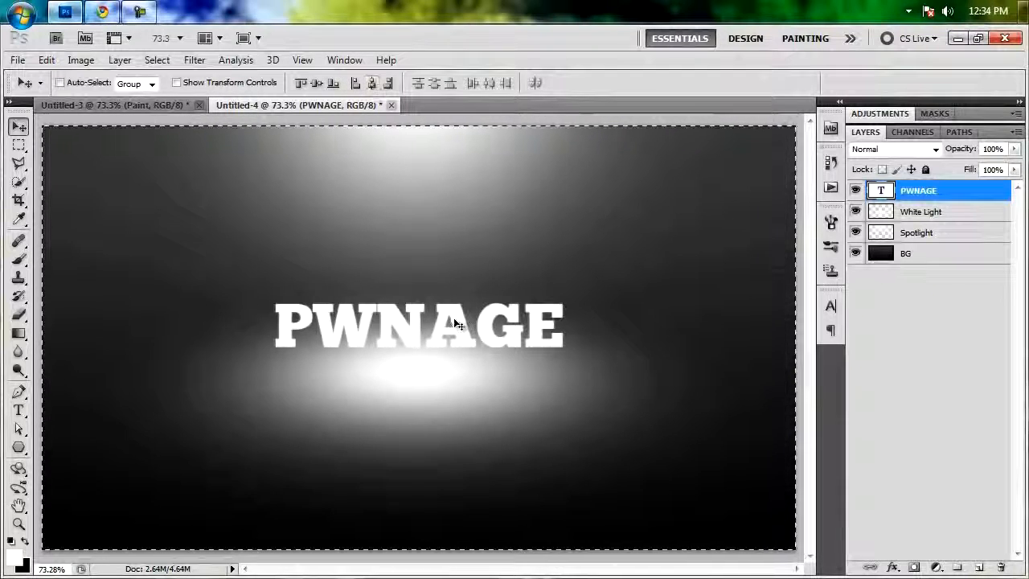
{"action": "key", "text": "ctrl+d"}
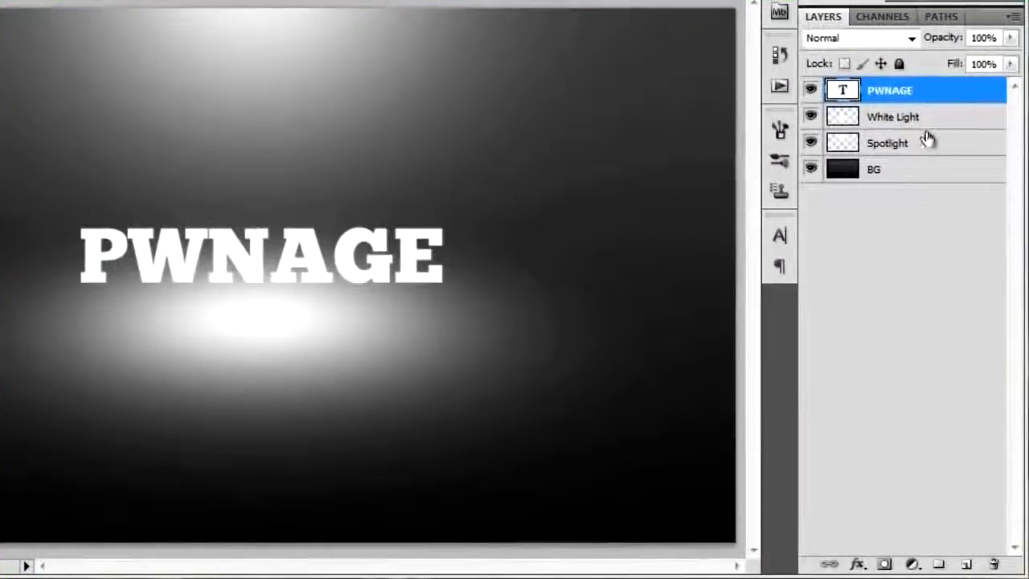
Add a drop shadow to the PWNAGE text with 100% opacity, 90° angle, 3 px distance and 10 px size.
{"action": "left_click", "coordinate": [856, 563]}
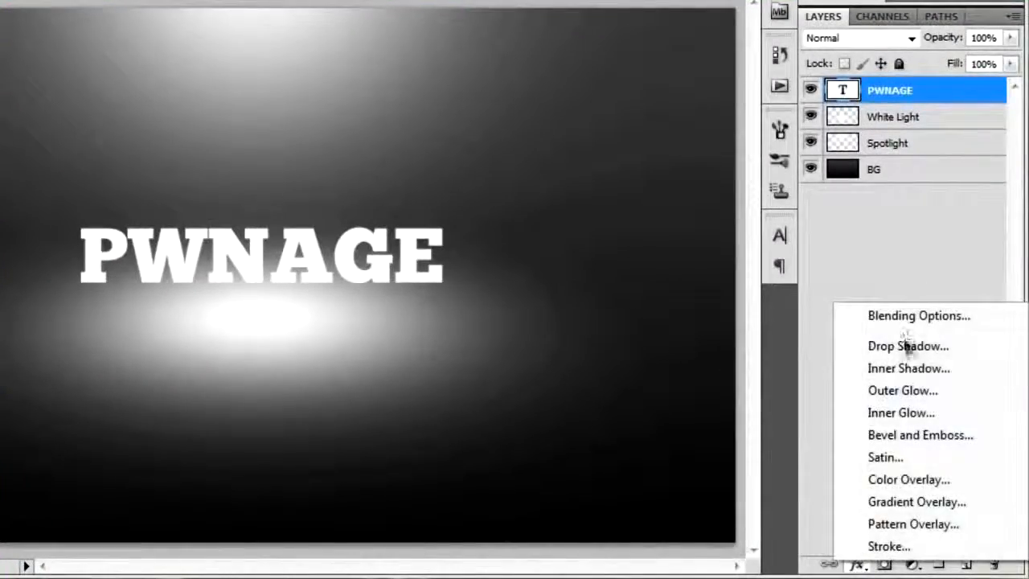
{"action": "left_click", "coordinate": [905, 341]}
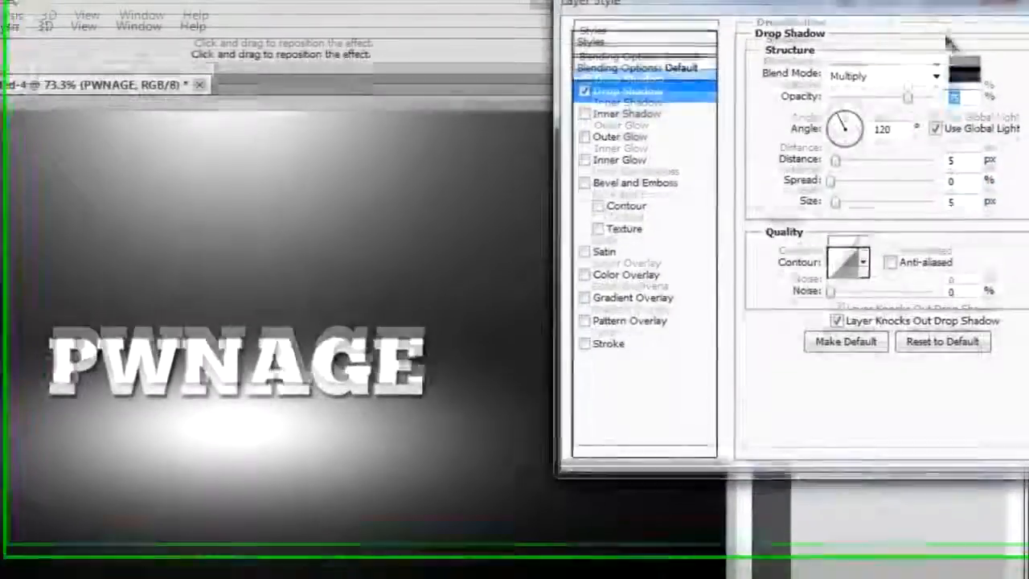
{"action": "left_click_drag", "start_coordinate": [916, 18], "coordinate": [738, 36]}
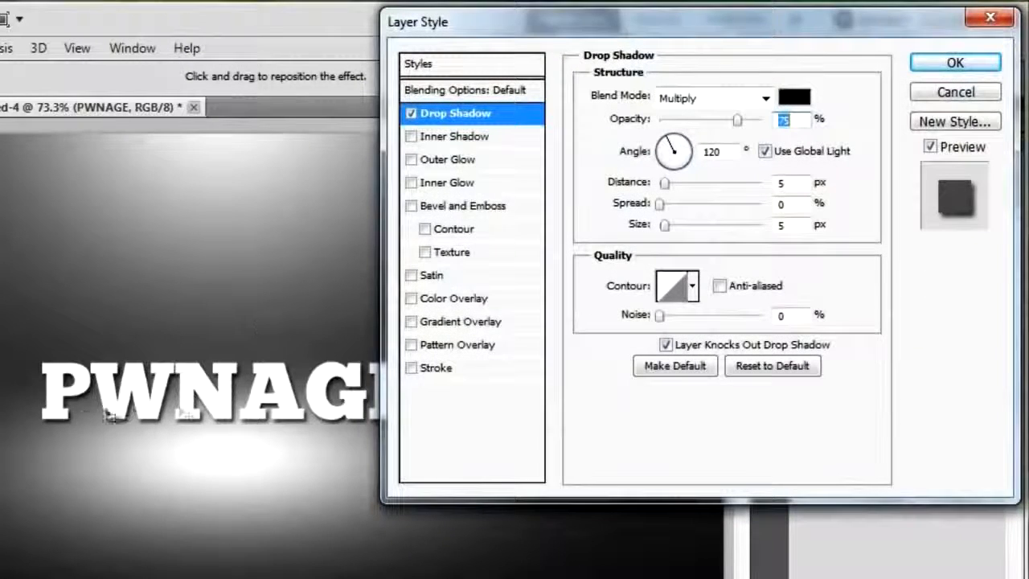
{"action": "left_click_drag", "start_coordinate": [736, 119], "coordinate": [763, 119]}
{"action": "left_click_drag", "start_coordinate": [726, 151], "coordinate": [653, 157]}
{"action": "type", "text": "90"}
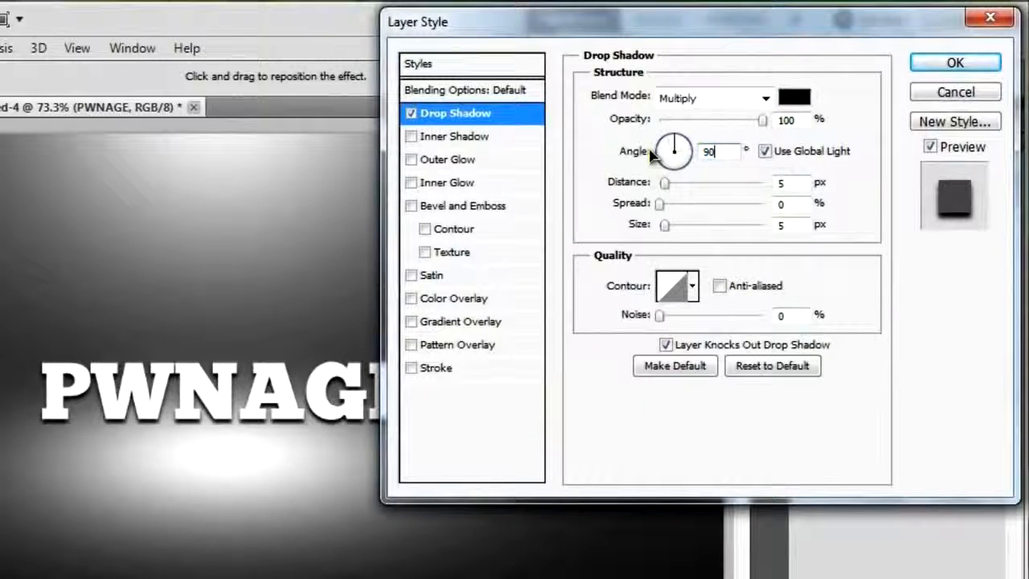
{"action": "key", "text": "Tab"}
{"action": "type", "text": "3"}
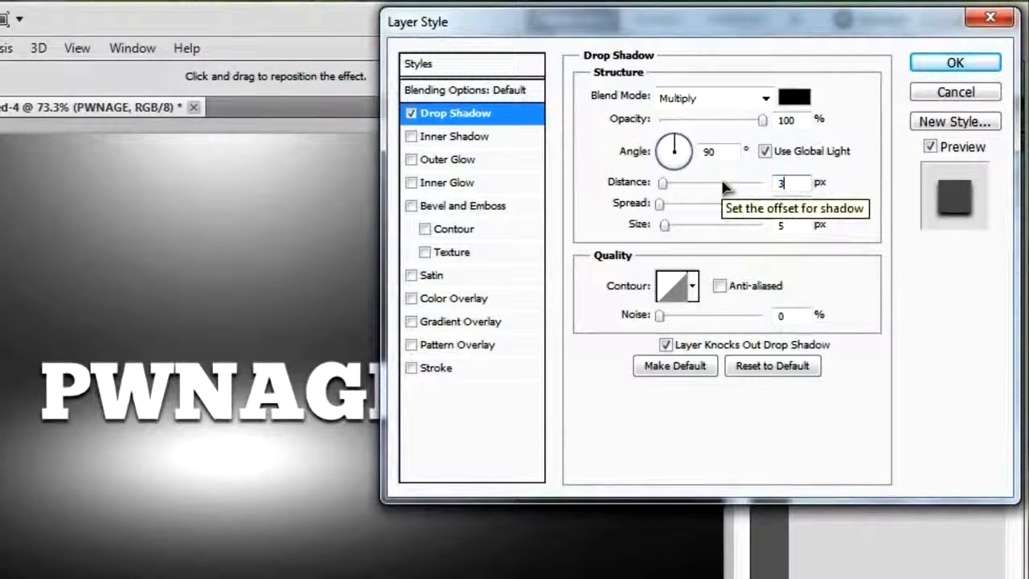
{"action": "key", "text": "Tab"}
{"action": "key", "text": "Tab"}
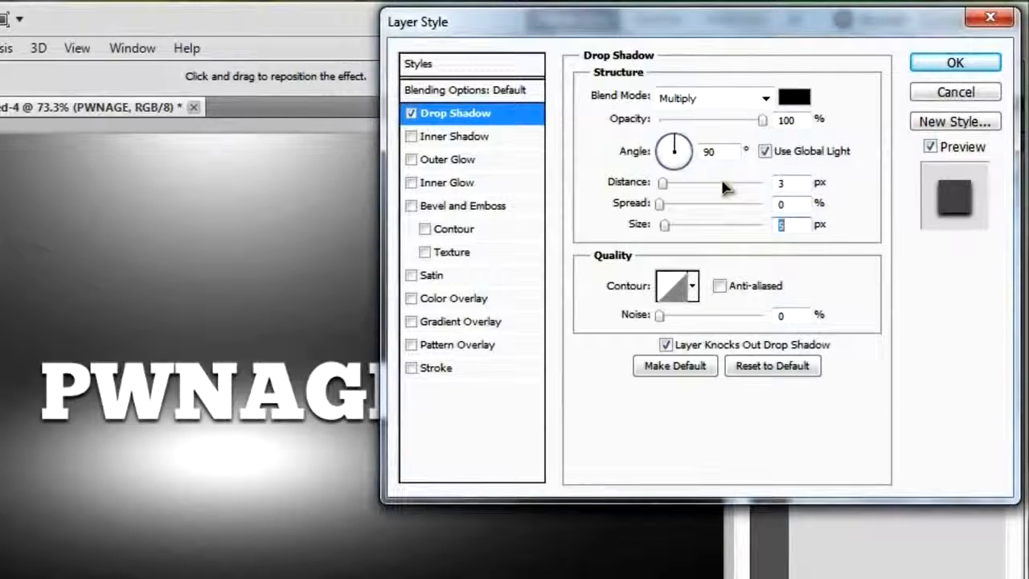
{"action": "type", "text": "10"}
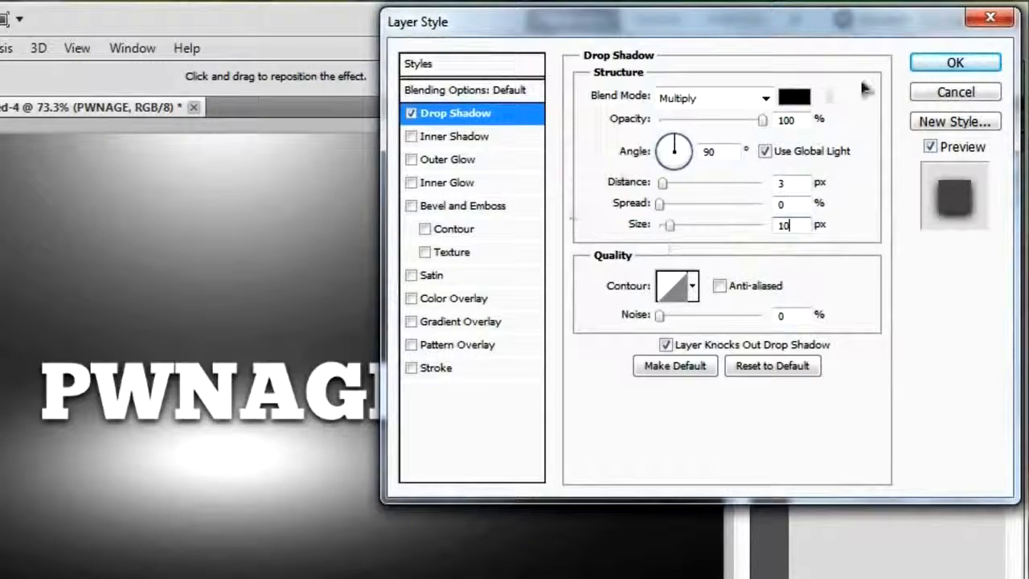
Add a Bevel and Emboss effect to the text with 327% depth, 1 px size and 16 px soften.
{"action": "left_click", "coordinate": [472, 206]}
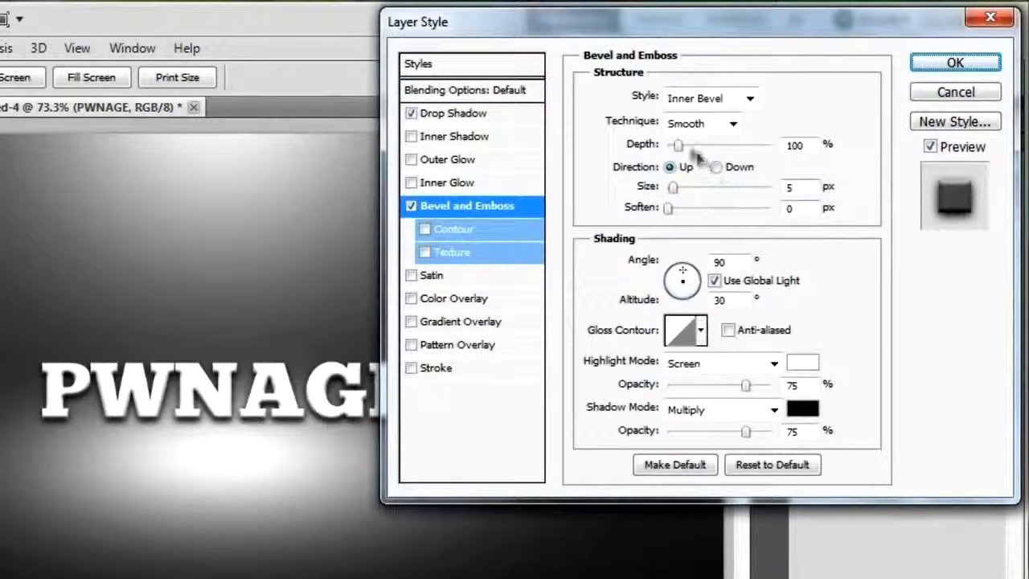
{"action": "left_click_drag", "start_coordinate": [678, 145], "coordinate": [706, 153]}
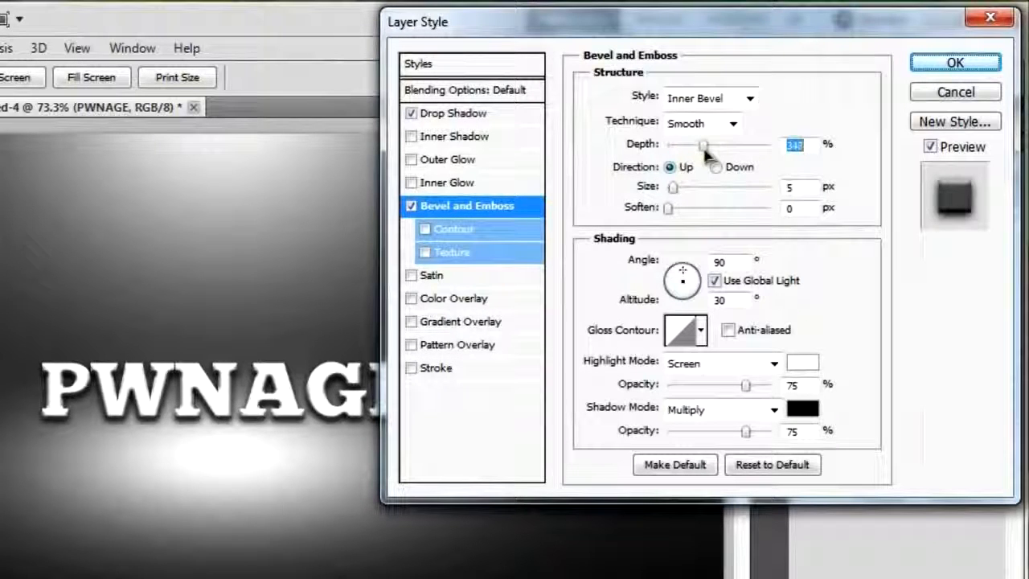
{"action": "key", "text": "Tab"}
{"action": "type", "text": "1"}
{"action": "left_click_drag", "start_coordinate": [668, 208], "coordinate": [768, 208]}
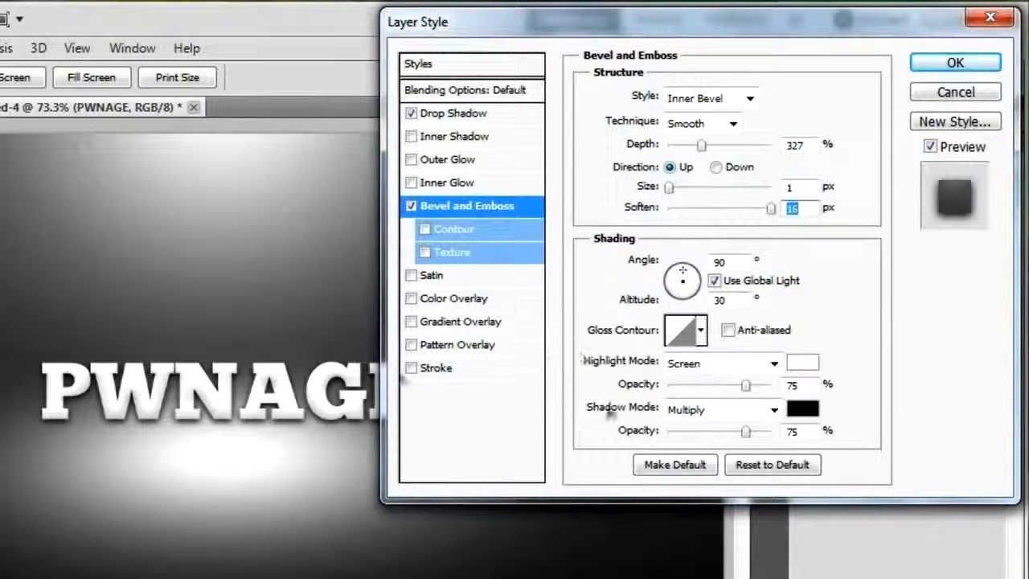
Add a 3 px stroke in colour #727272 positioned at Center, and apply the layer style to the PWNAGE text.
{"action": "left_click", "coordinate": [435, 369]}
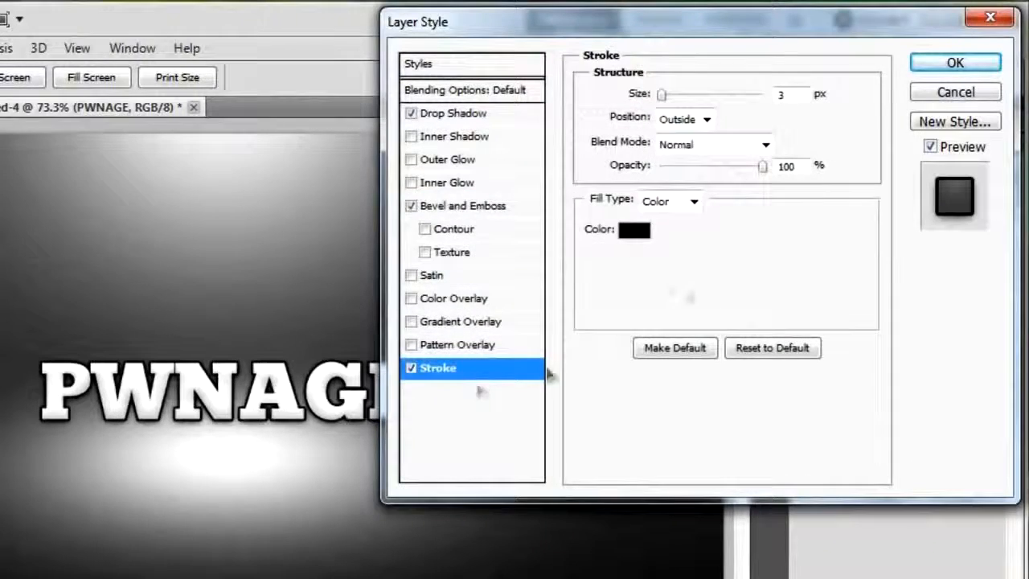
{"action": "left_click", "coordinate": [632, 231]}
{"action": "double_click", "coordinate": [727, 508]}
{"action": "type", "text": "7"}
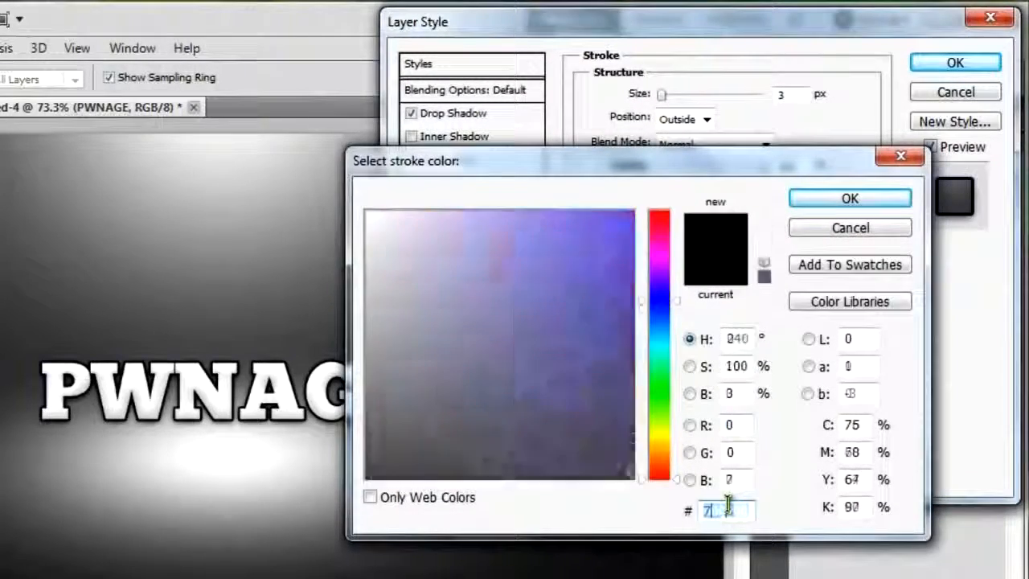
{"action": "type", "text": "27272"}
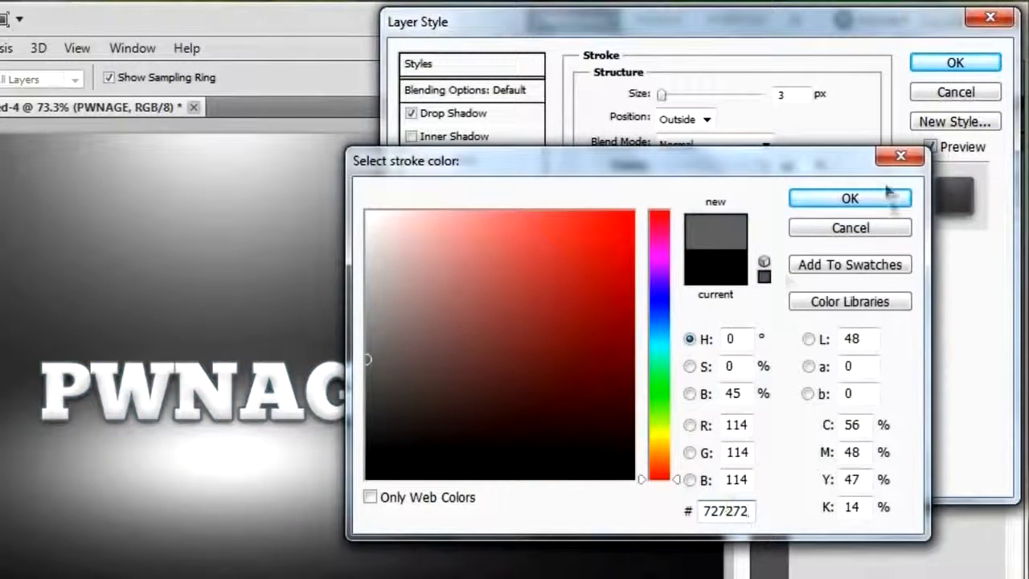
{"action": "left_click", "coordinate": [851, 201]}
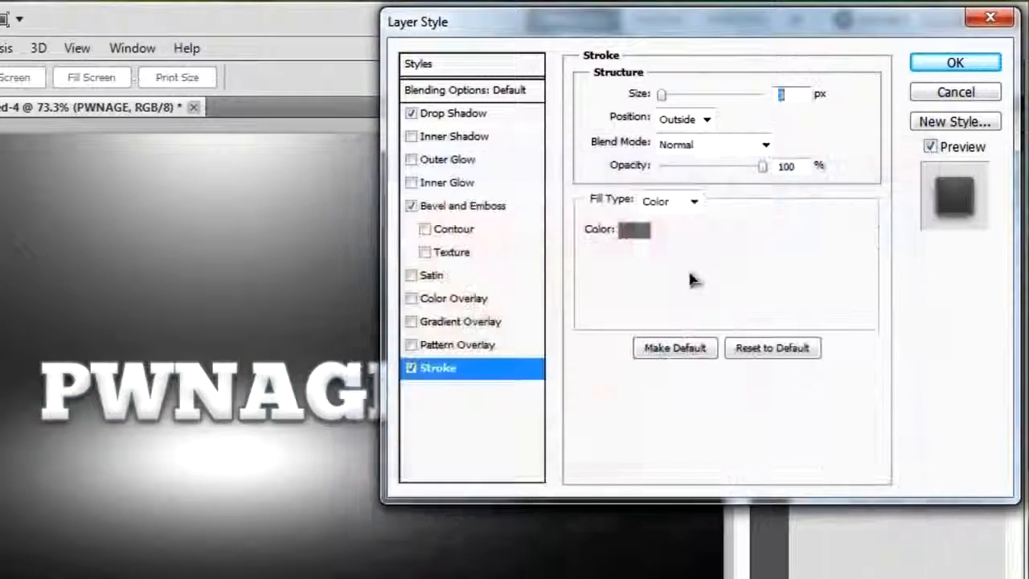
{"action": "left_click", "coordinate": [685, 120]}
{"action": "left_click", "coordinate": [683, 176]}
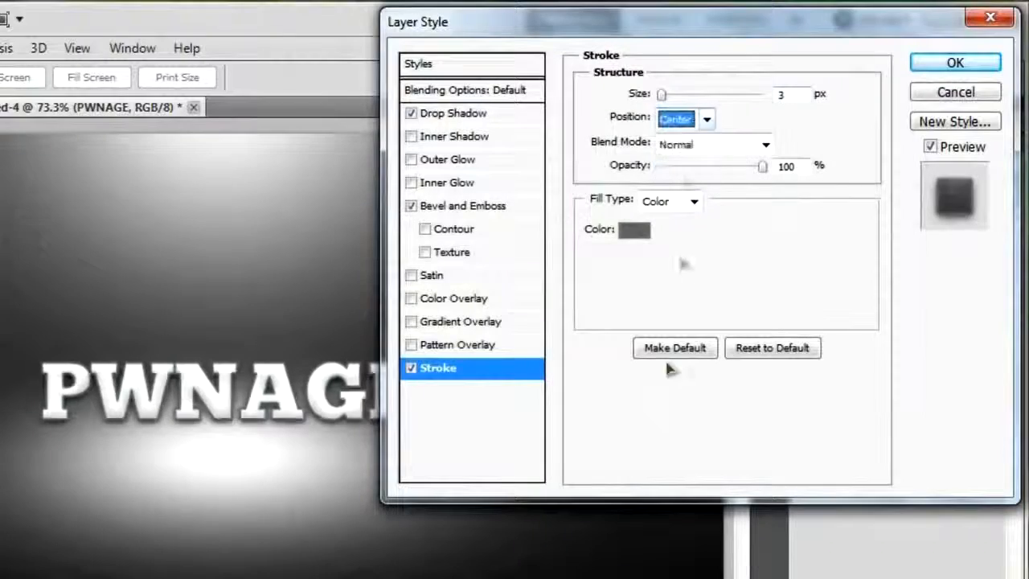
{"action": "left_click", "coordinate": [948, 63]}
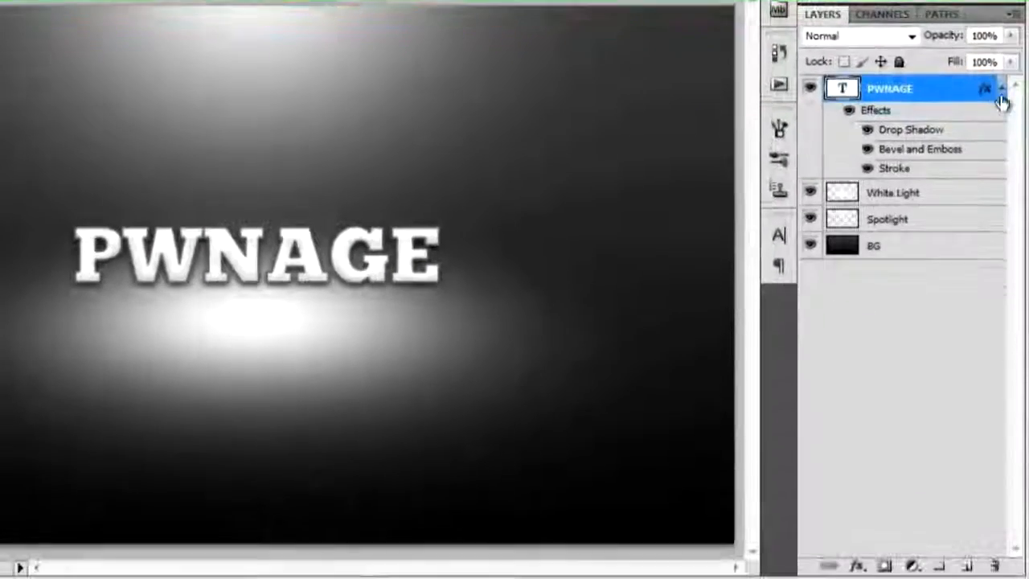
Duplicate the PWNAGE text layer, place the copy below the original and set the copy's opacity to 20%.
{"action": "left_click", "coordinate": [1000, 163]}
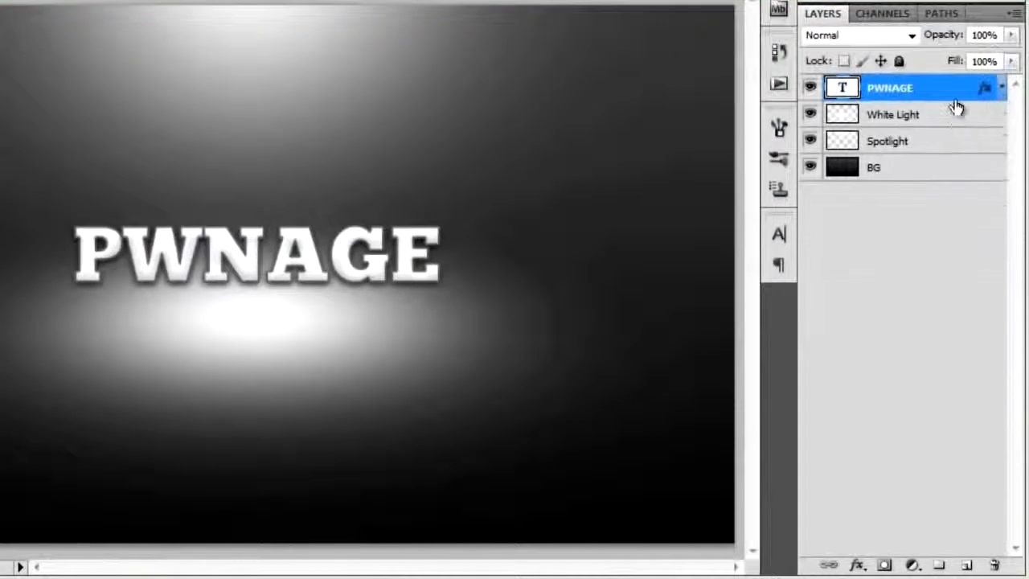
{"action": "key", "text": "ctrl+j"}
{"action": "left_click_drag", "start_coordinate": [949, 90], "coordinate": [956, 129]}
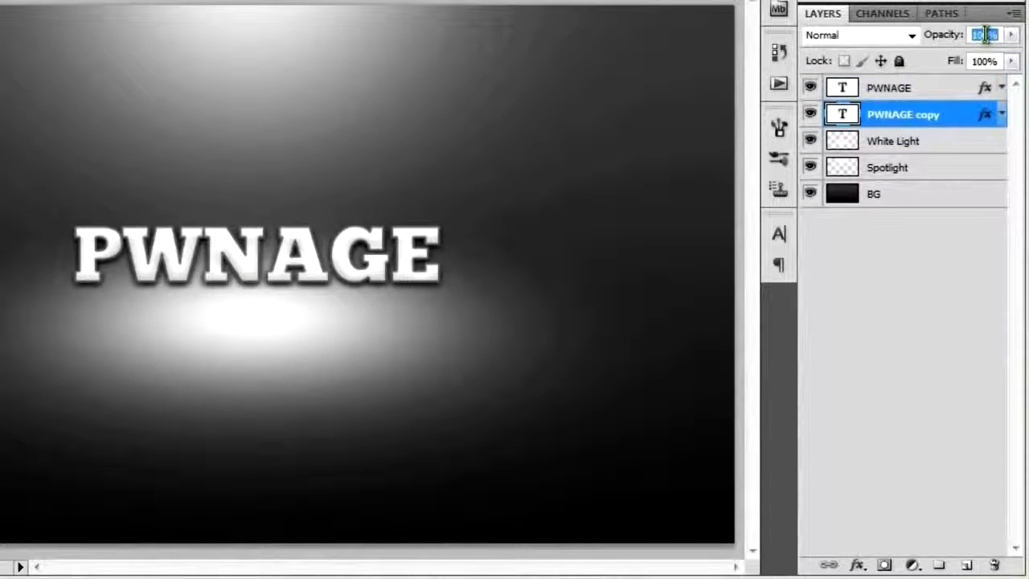
{"action": "type", "text": "20"}
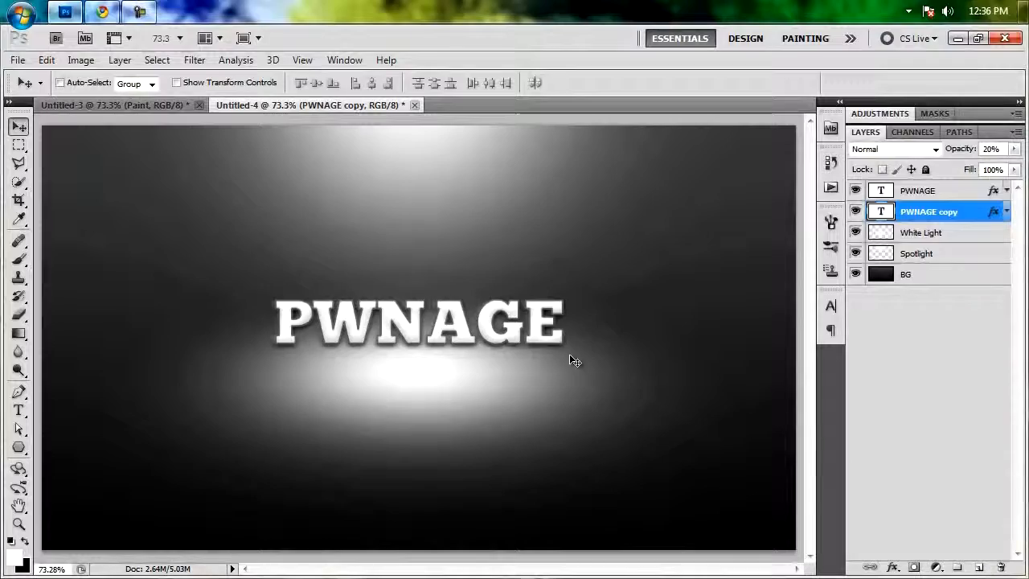
Create a new 400 x 400 px RGB document at 72 pixels/inch with transparent background contents.
{"action": "key", "text": "ctrl+n"}
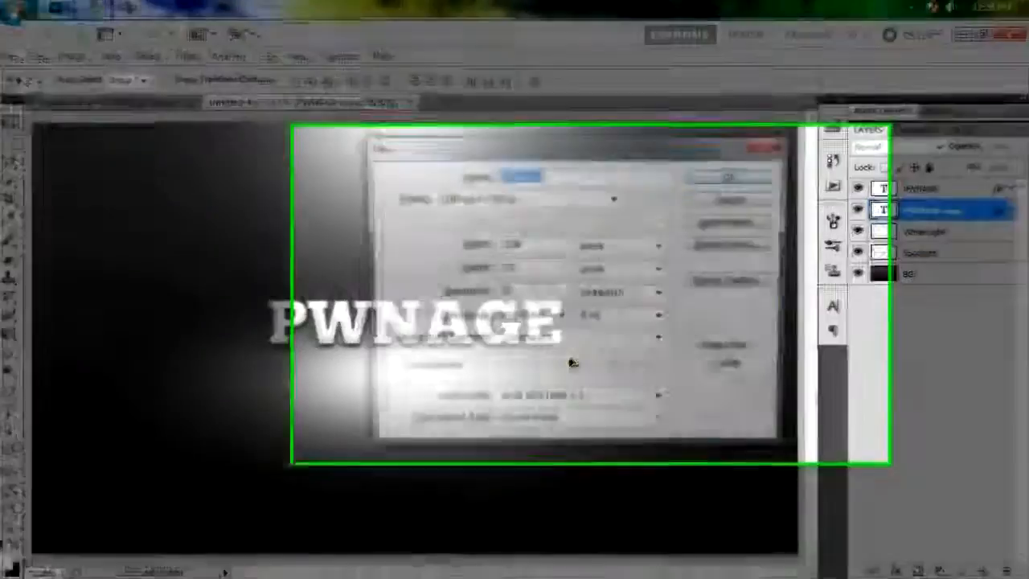
{"action": "double_click", "coordinate": [563, 248]}
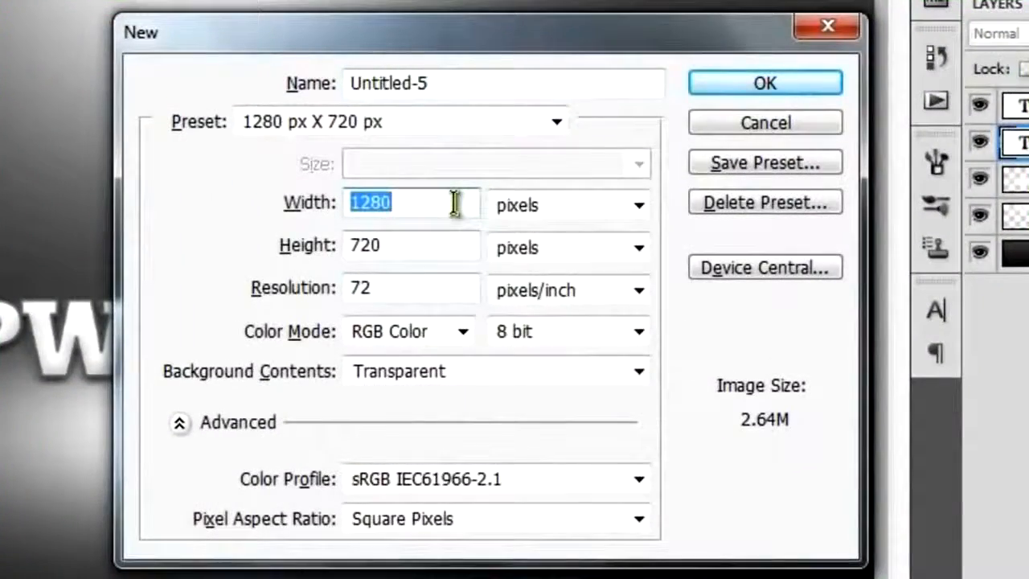
{"action": "type", "text": "400"}
{"action": "key", "text": "Tab"}
{"action": "type", "text": "400"}
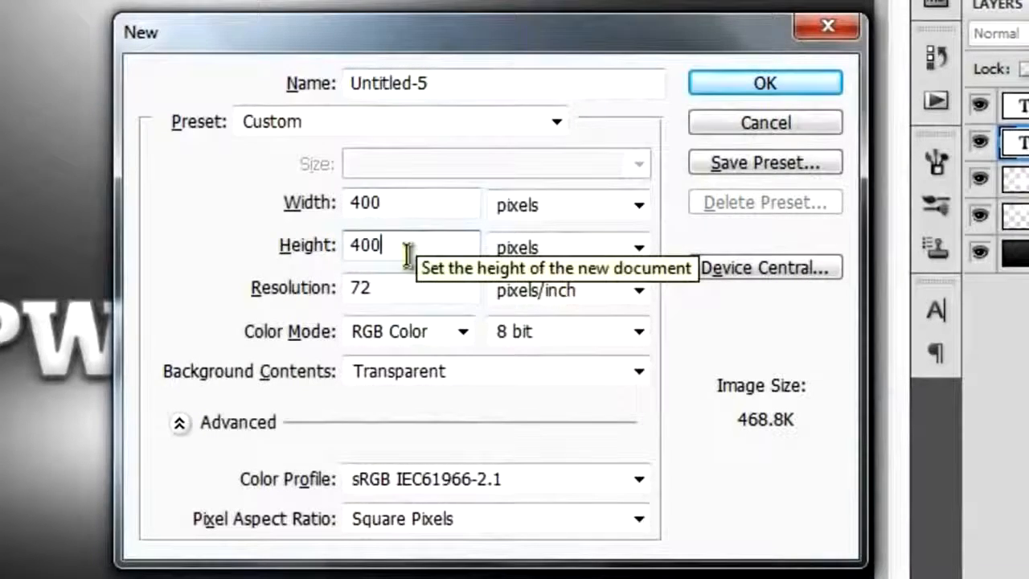
{"action": "left_click", "coordinate": [737, 83]}
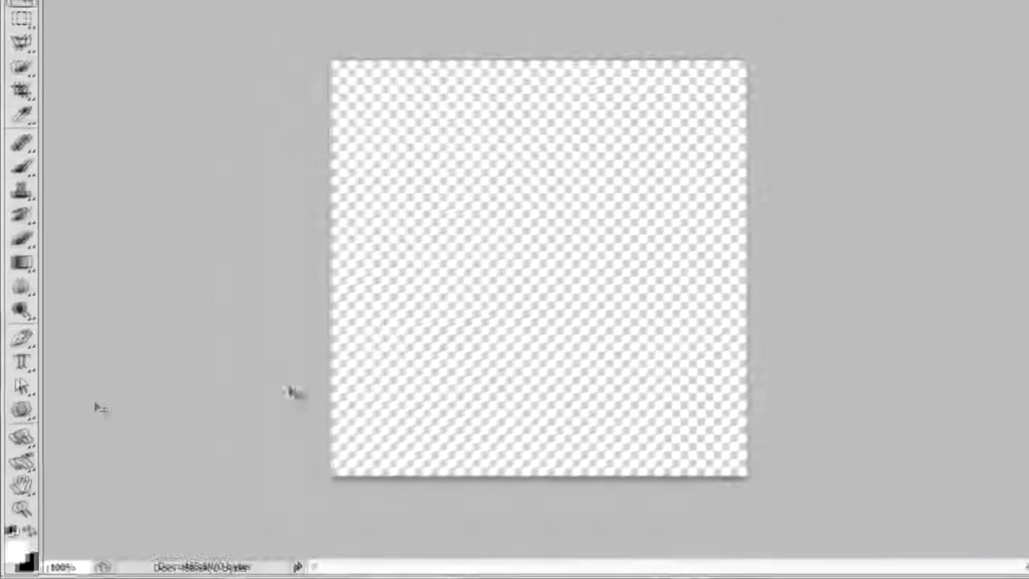
Draw a four-sided polygon shape filled with #727272 across almost the whole transparent canvas.
{"action": "left_click", "coordinate": [24, 409]}
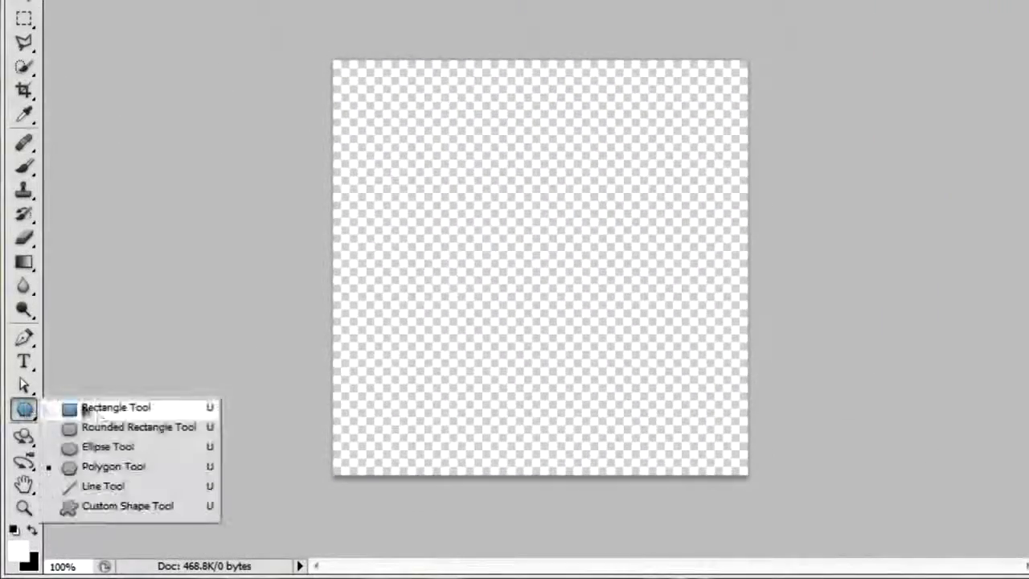
{"action": "left_click", "coordinate": [187, 472]}
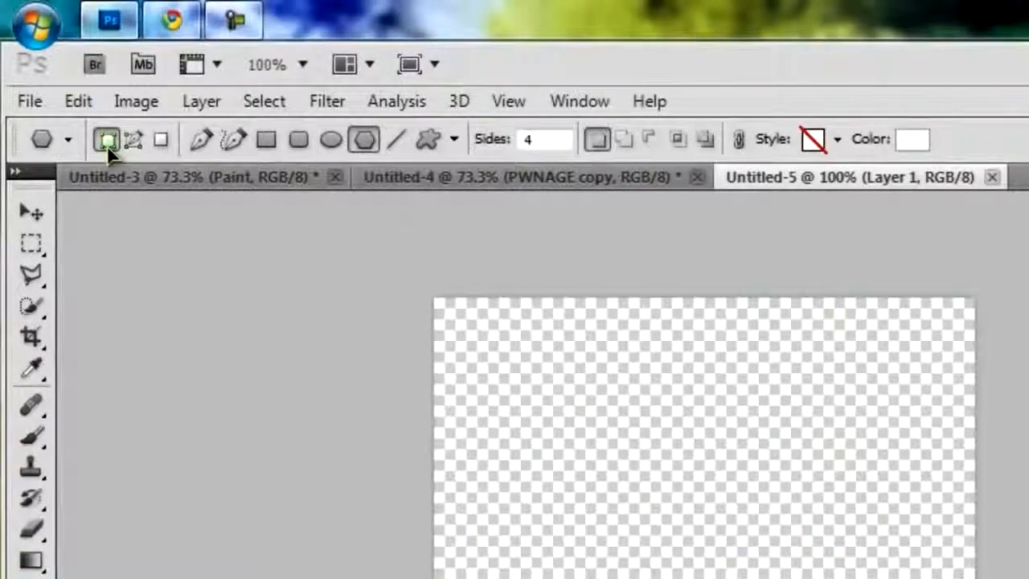
{"action": "left_click", "coordinate": [911, 139]}
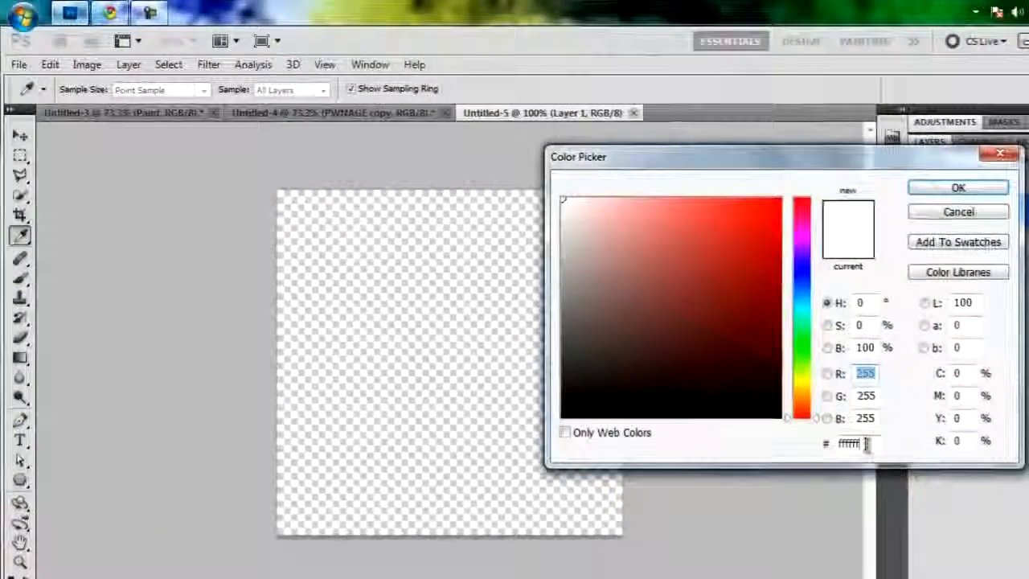
{"action": "left_click", "coordinate": [866, 443]}
{"action": "type", "text": "727272"}
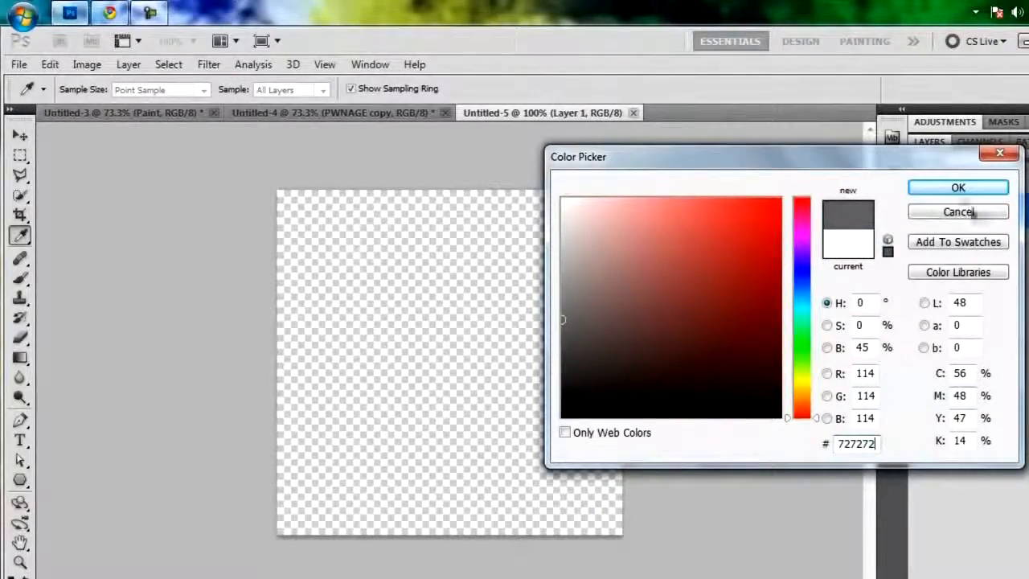
{"action": "left_click", "coordinate": [957, 188]}
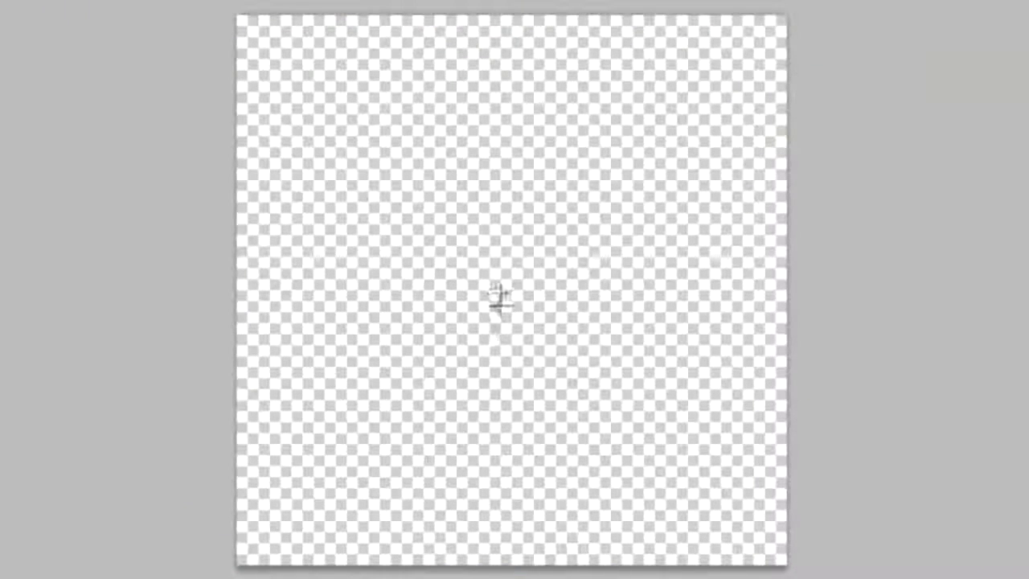
{"action": "left_click_drag", "start_coordinate": [500, 299], "coordinate": [757, 554]}
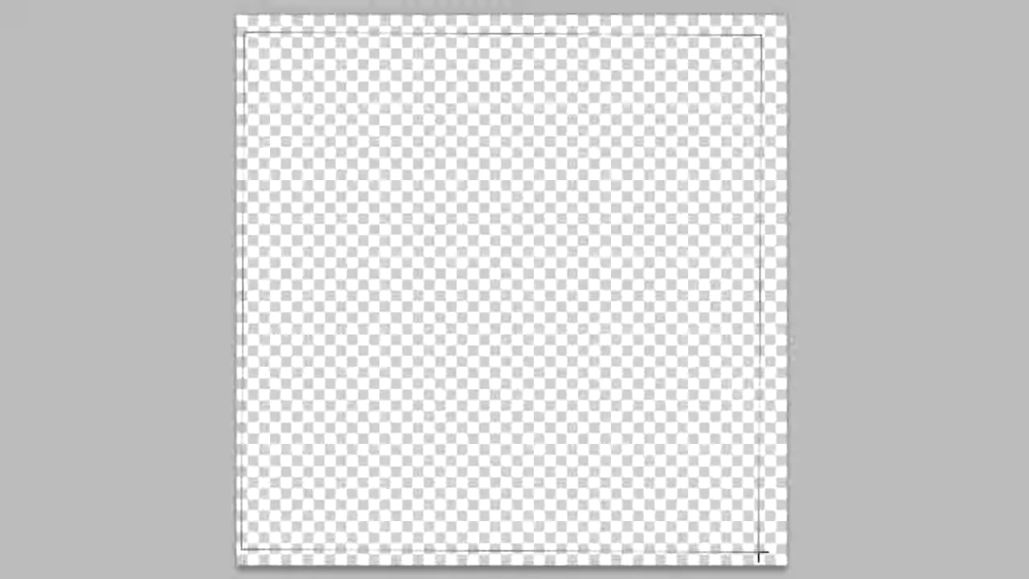
{"action": "key", "text": "alt+BackSpace"}
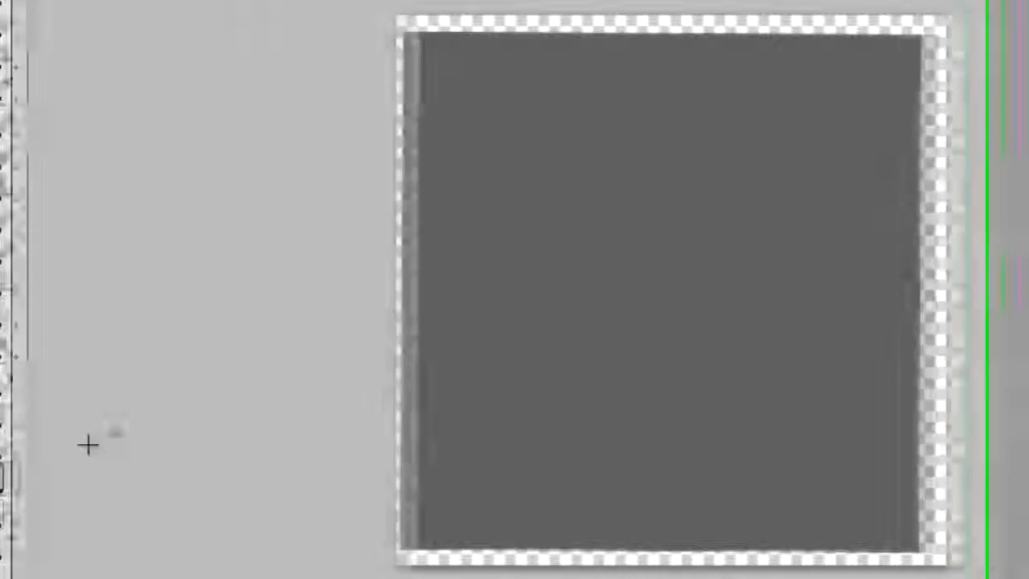
Reshape the polygon into a diagonal diamond by moving its lower-right corner outward and pulling the lower-left and upper-right corners toward the centre.
{"action": "left_click_drag", "start_coordinate": [34, 447], "coordinate": [149, 482]}
{"action": "left_click", "coordinate": [448, 33]}
{"action": "left_click_drag", "start_coordinate": [449, 34], "coordinate": [447, 20]}
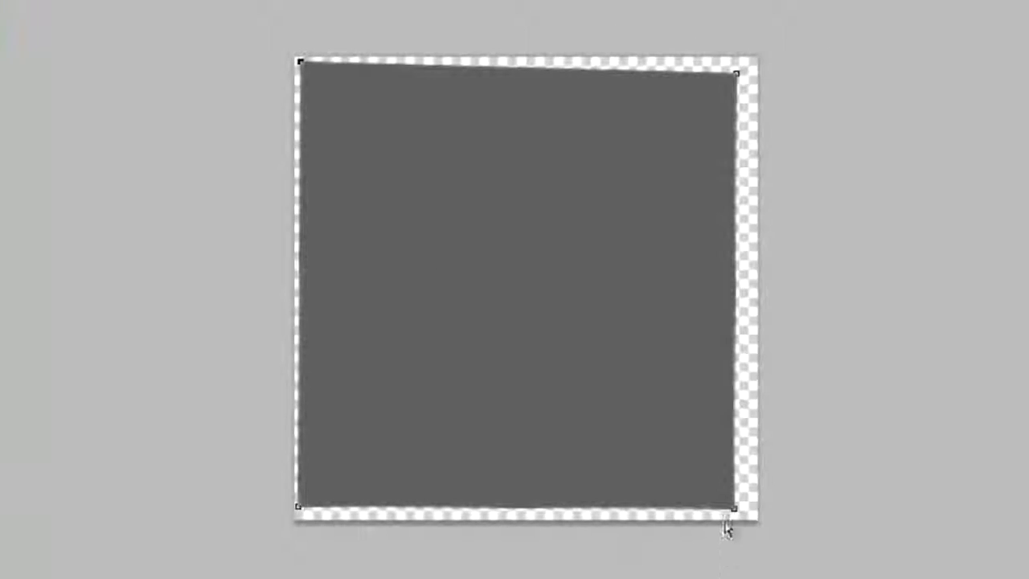
{"action": "left_click_drag", "start_coordinate": [734, 510], "coordinate": [751, 515]}
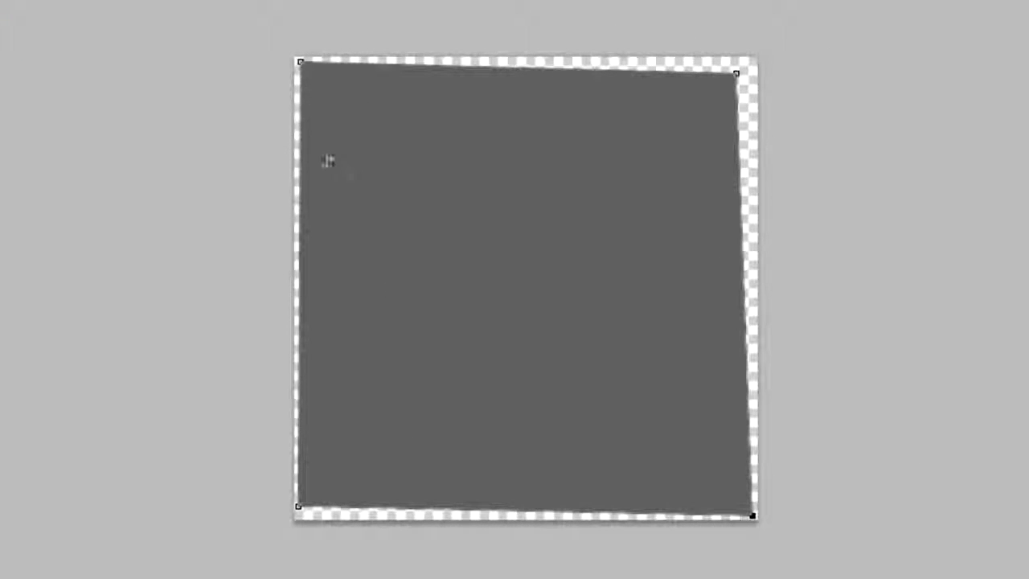
{"action": "left_click_drag", "start_coordinate": [298, 506], "coordinate": [436, 331]}
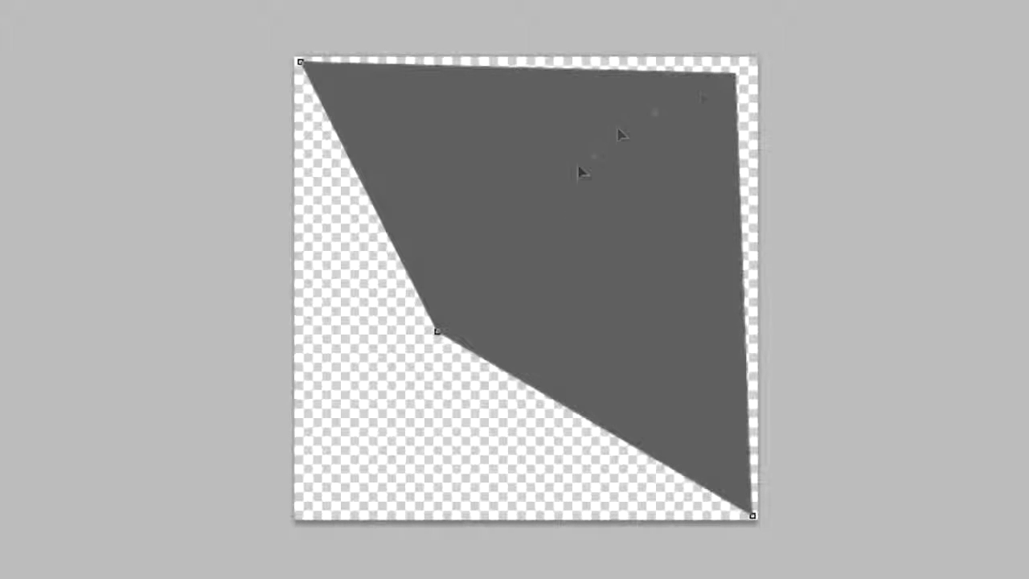
{"action": "left_click_drag", "start_coordinate": [541, 210], "coordinate": [539, 209]}
Narrow the diamond by fine-tuning the positions of its two middle points.
{"action": "left_click", "coordinate": [434, 332]}
{"action": "left_click_drag", "start_coordinate": [445, 315], "coordinate": [448, 313]}
{"action": "left_click_drag", "start_coordinate": [541, 207], "coordinate": [542, 222]}
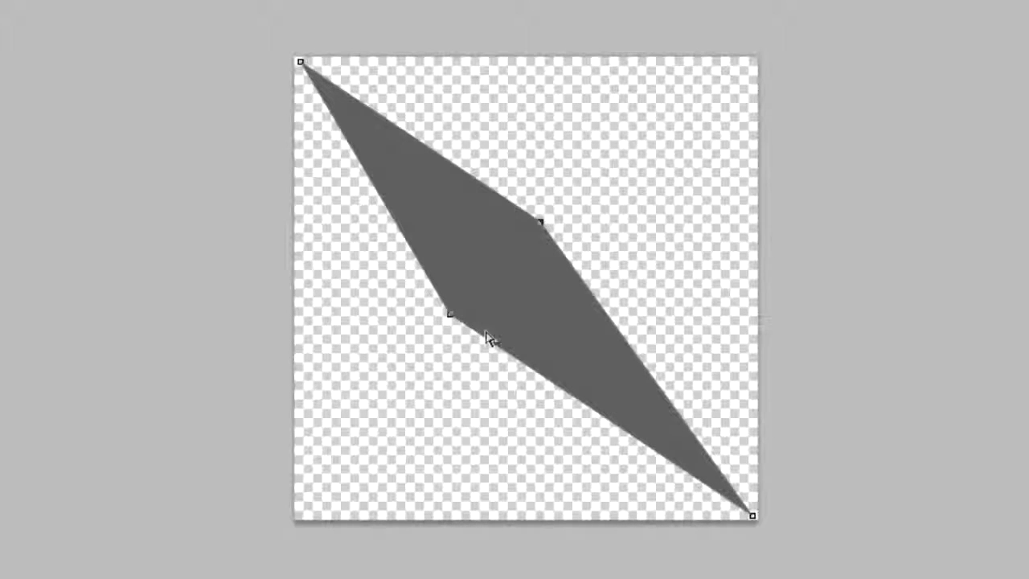
{"action": "left_click_drag", "start_coordinate": [472, 316], "coordinate": [473, 312]}
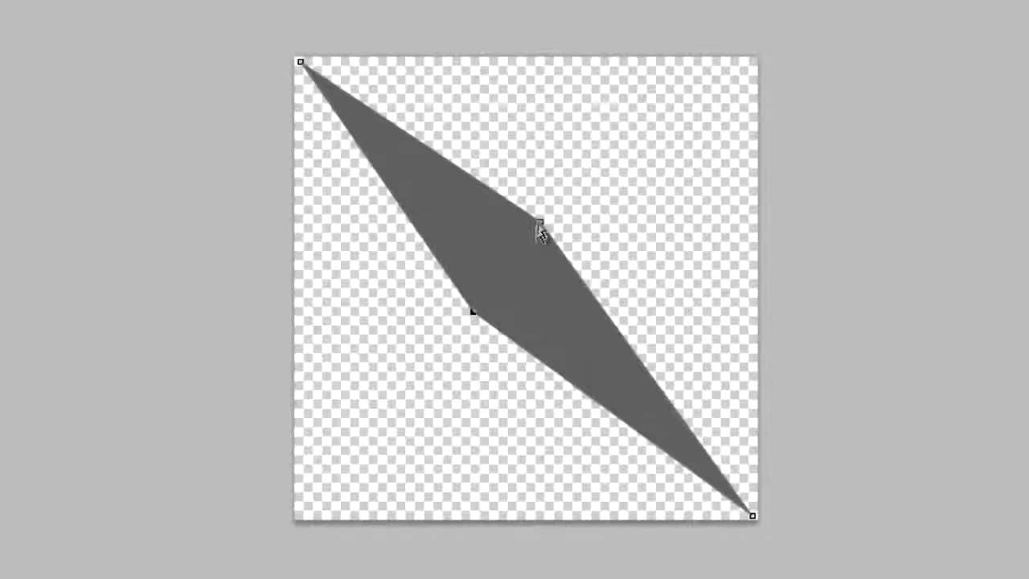
{"action": "left_click_drag", "start_coordinate": [542, 219], "coordinate": [549, 220]}
{"action": "left_click", "coordinate": [551, 424]}
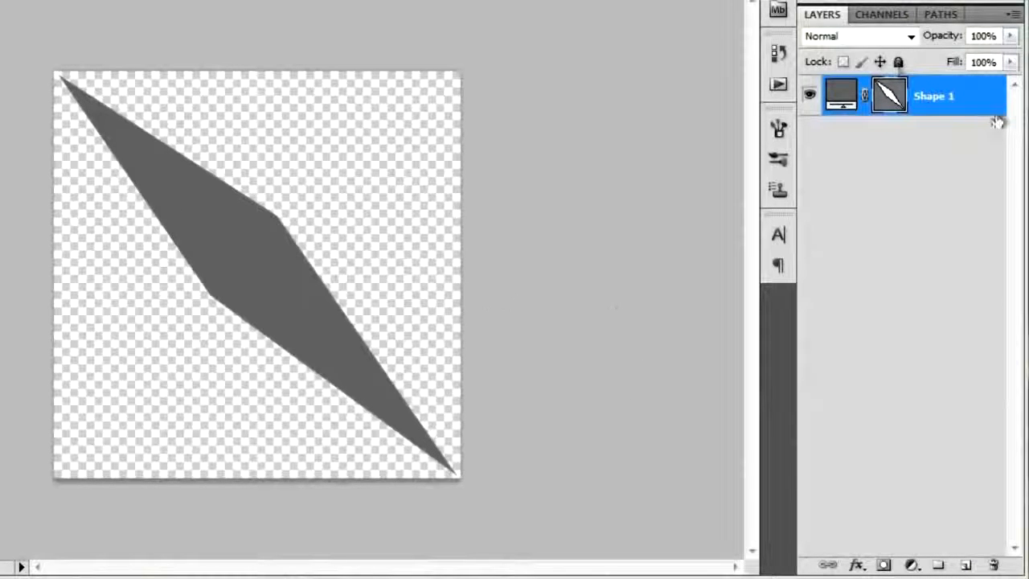
Rasterize the diamond shape layer and define it as a brush preset named Diamond.
{"action": "right_click", "coordinate": [946, 95]}
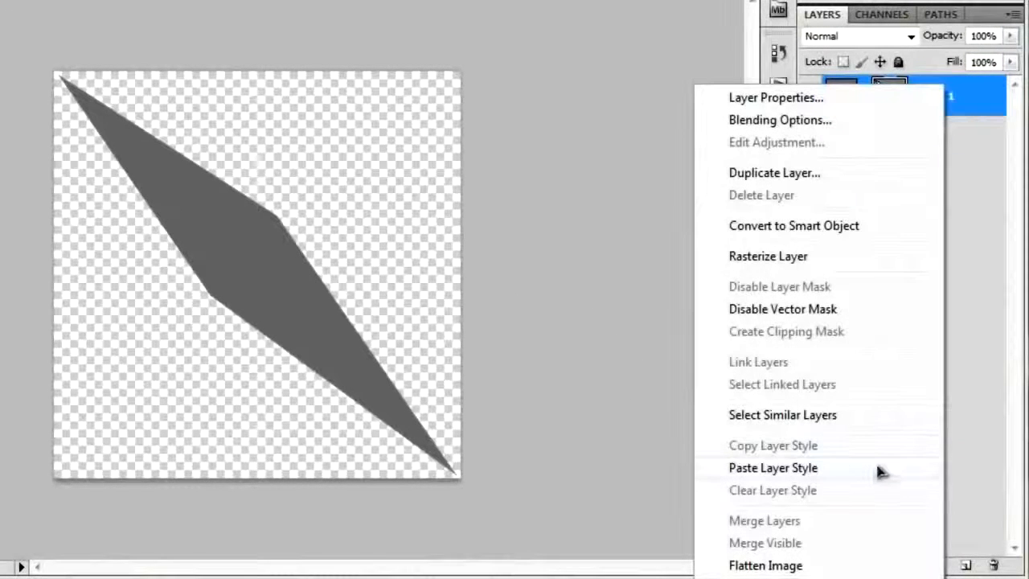
{"action": "left_click", "coordinate": [767, 256]}
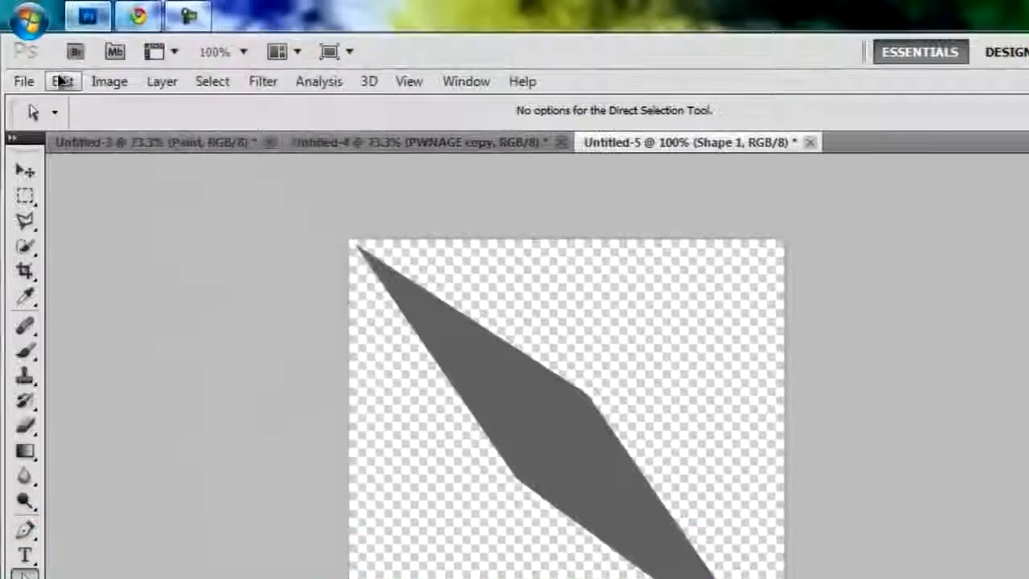
{"action": "left_click", "coordinate": [62, 80]}
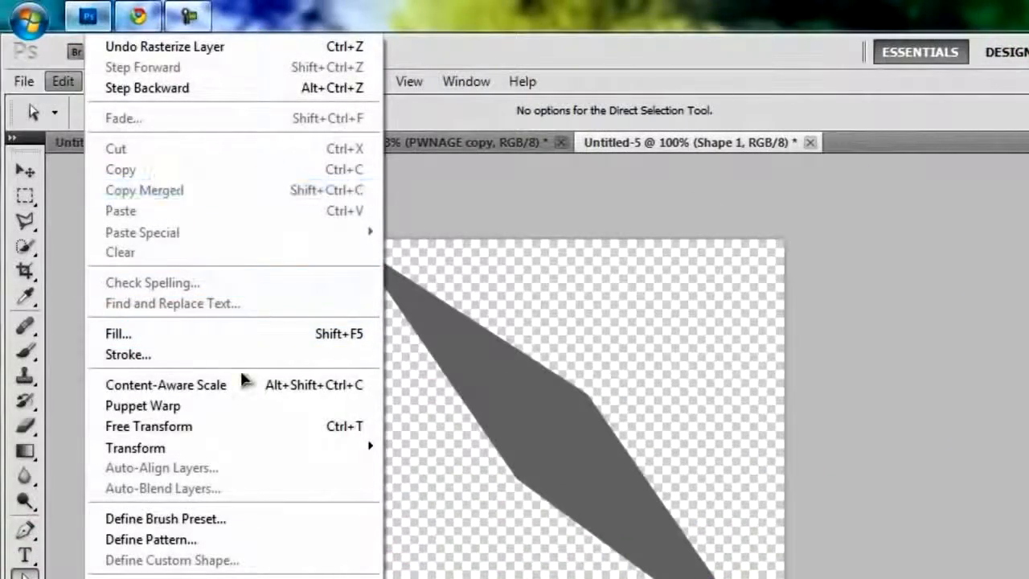
{"action": "left_click", "coordinate": [261, 523]}
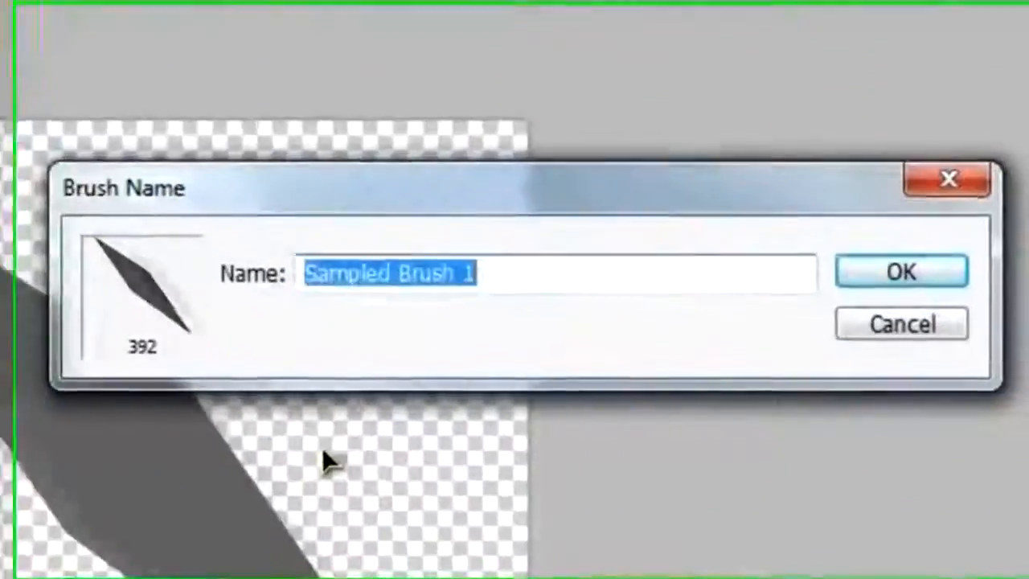
{"action": "type", "text": "Diamond"}
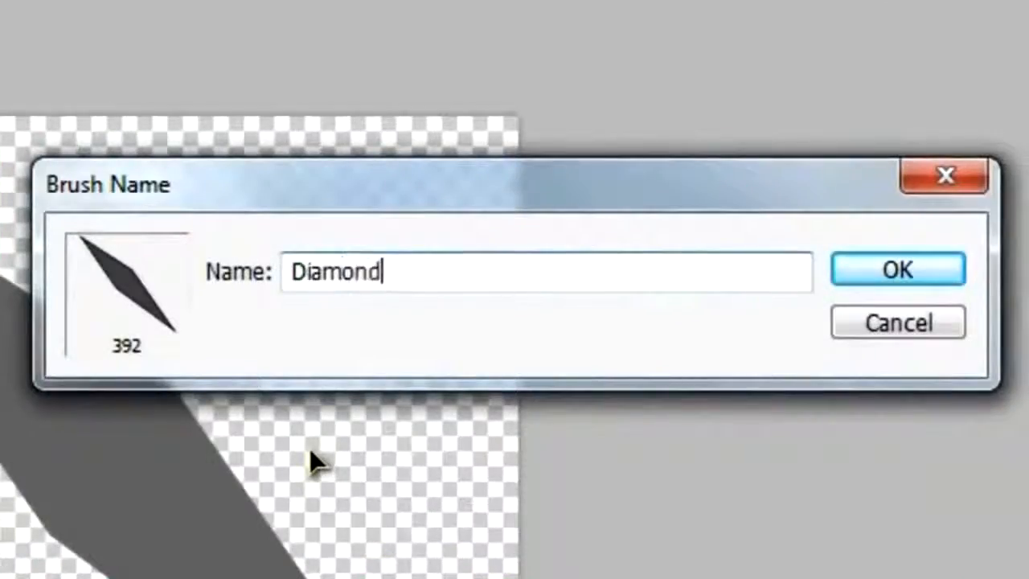
{"action": "key", "text": "Return"}
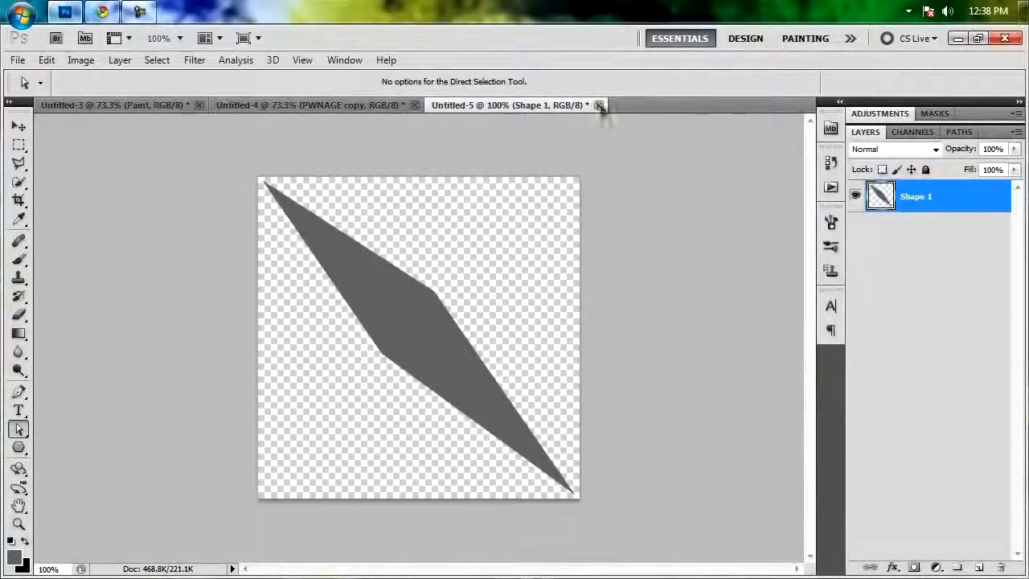
Close the diamond document without saving and add a new layer named Diamonds above White Light in the PWNAGE document.
{"action": "left_click", "coordinate": [598, 104]}
{"action": "left_click", "coordinate": [517, 251]}
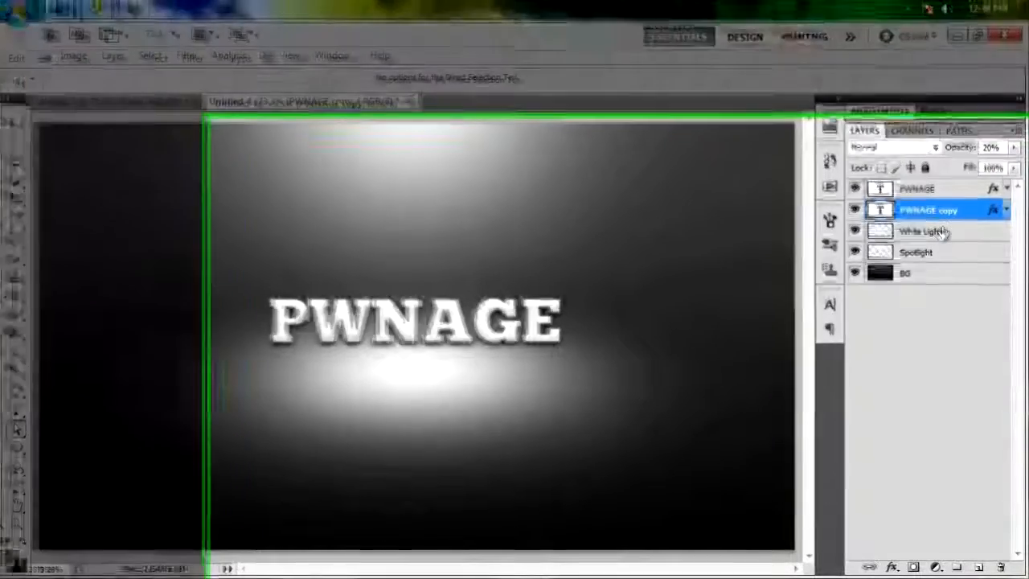
{"action": "left_click", "coordinate": [902, 233]}
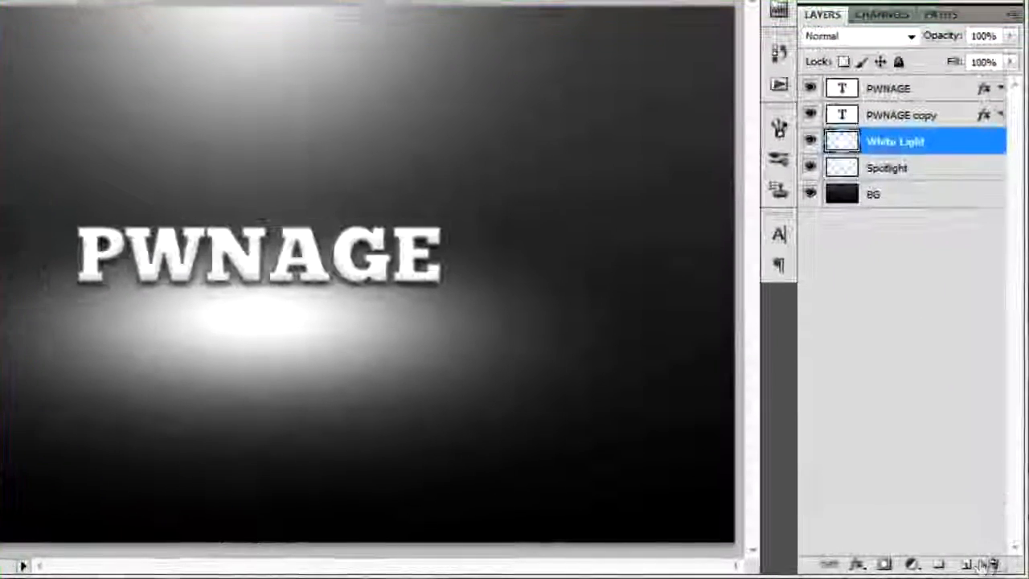
{"action": "left_click", "coordinate": [971, 563]}
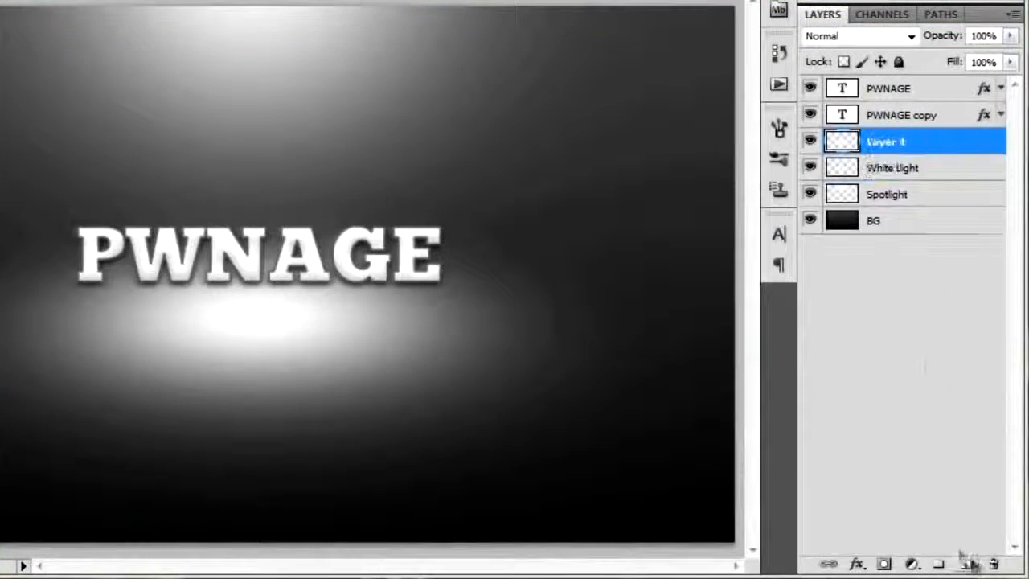
{"action": "double_click", "coordinate": [886, 143]}
{"action": "type", "text": "Diamonds"}
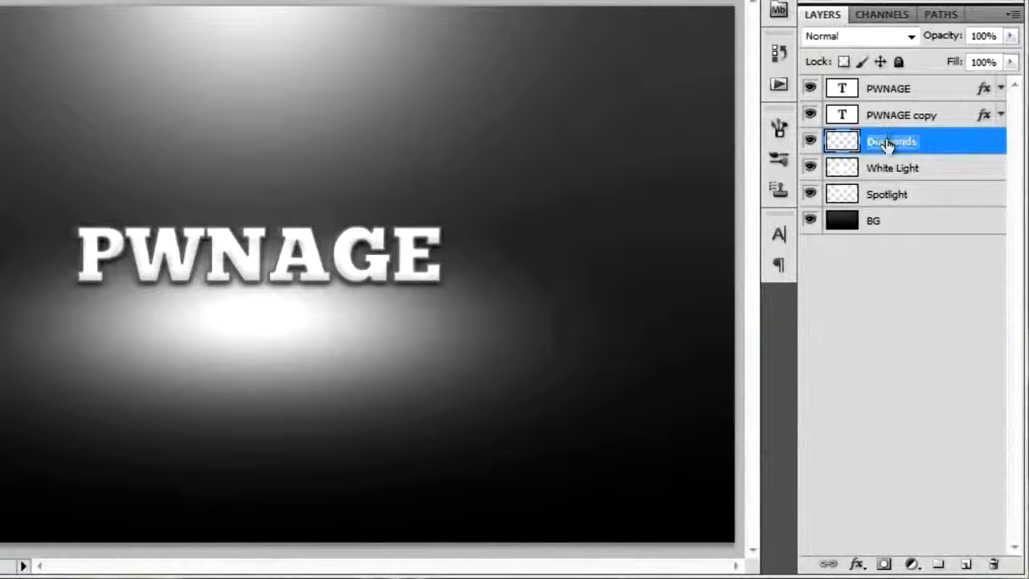
{"action": "key", "text": "Return"}
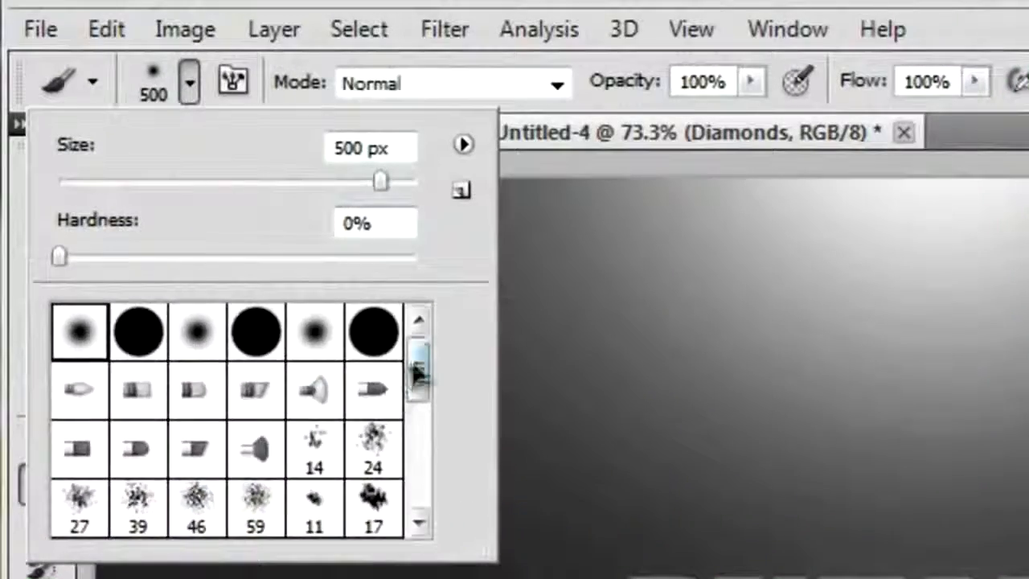
Choose the custom diamond brush at 392 px for the Brush tool.
{"action": "left_click_drag", "start_coordinate": [419, 363], "coordinate": [428, 482]}
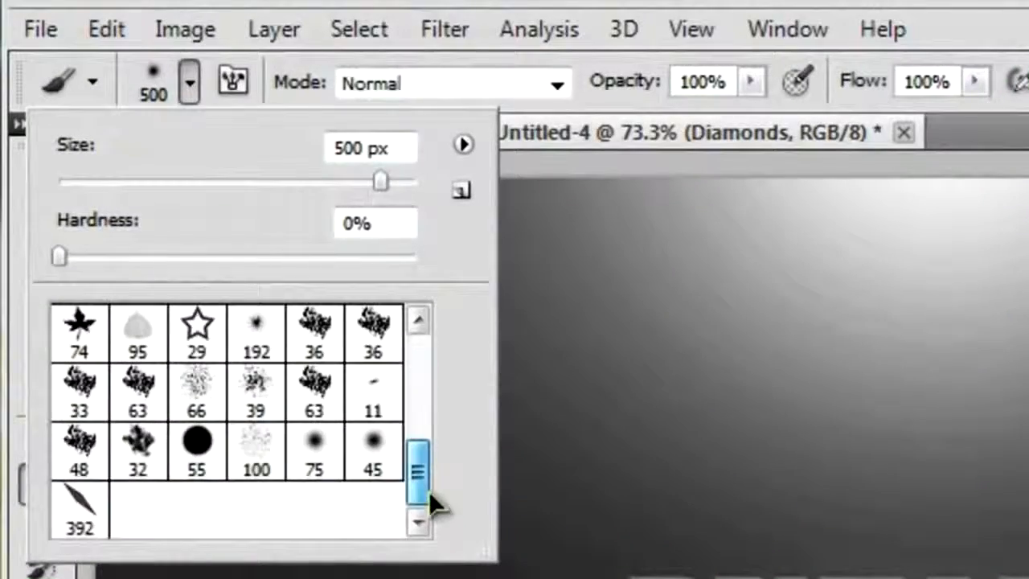
{"action": "left_click", "coordinate": [80, 522]}
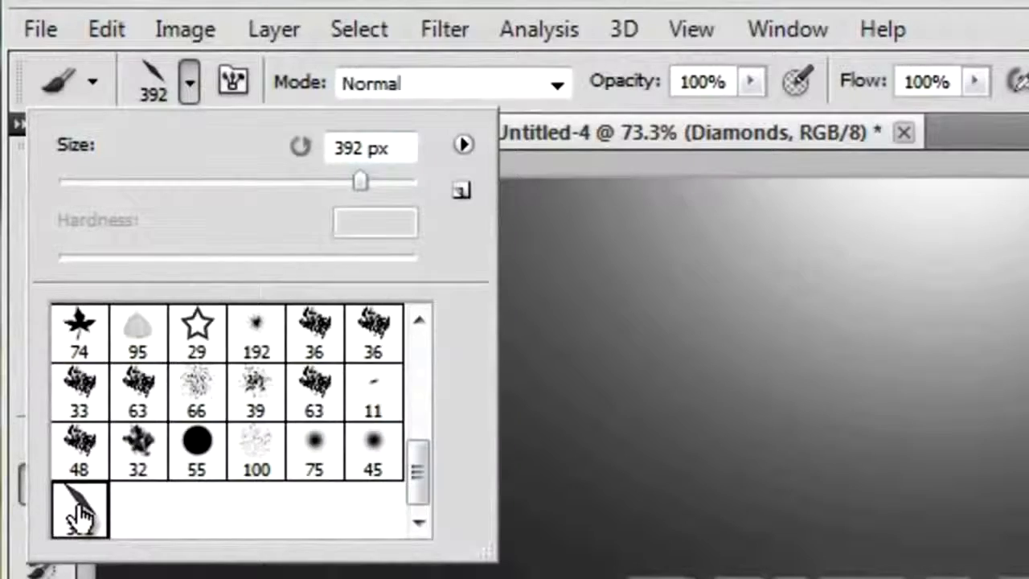
{"action": "double_click", "coordinate": [80, 519]}
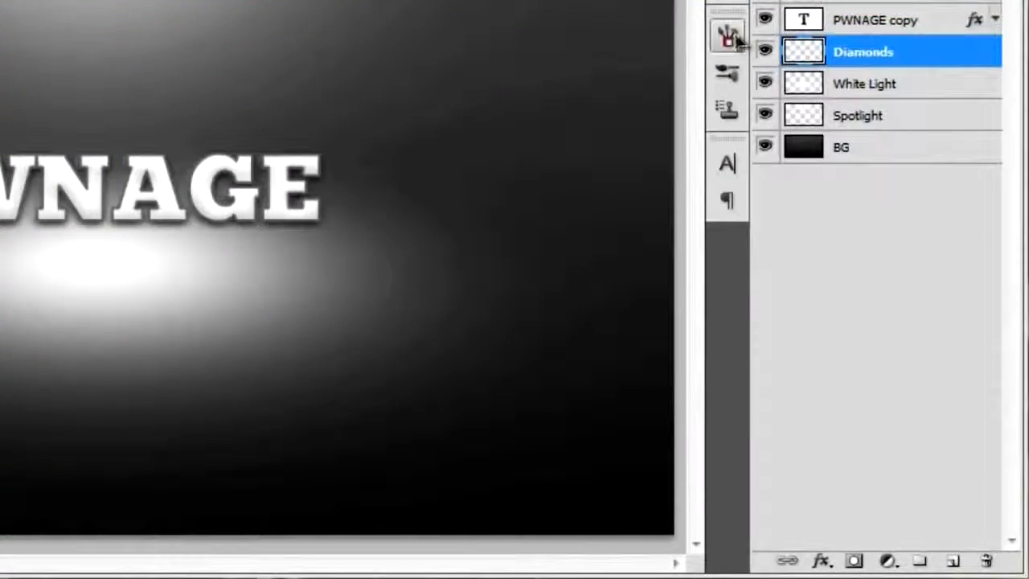
Enable Shape Dynamics with 100% size and angle jitter and 45% roundness jitter, Scattering at 135% on both axes with 100% count jitter, and Airbrush.
{"action": "left_click", "coordinate": [730, 37]}
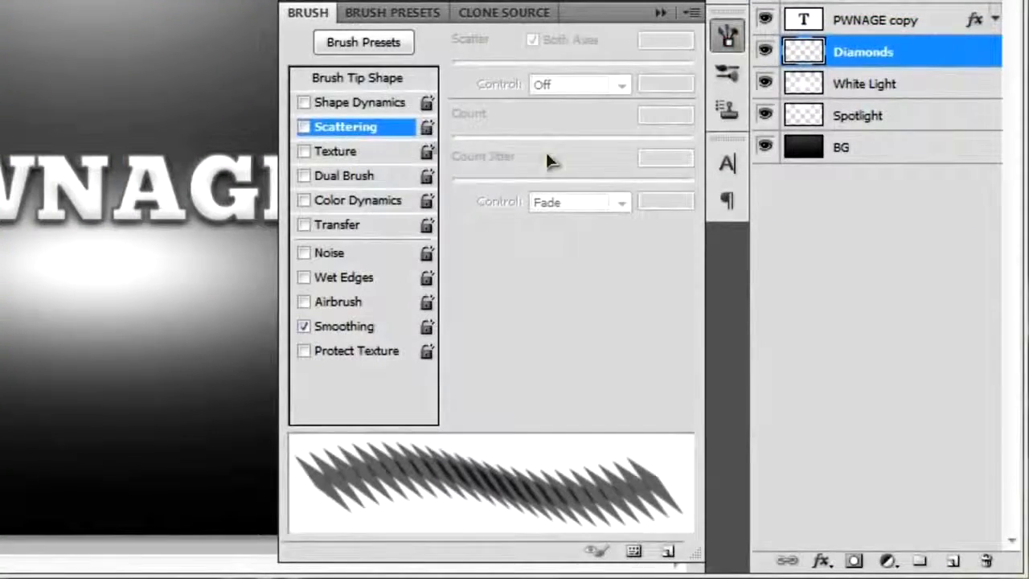
{"action": "left_click", "coordinate": [352, 103]}
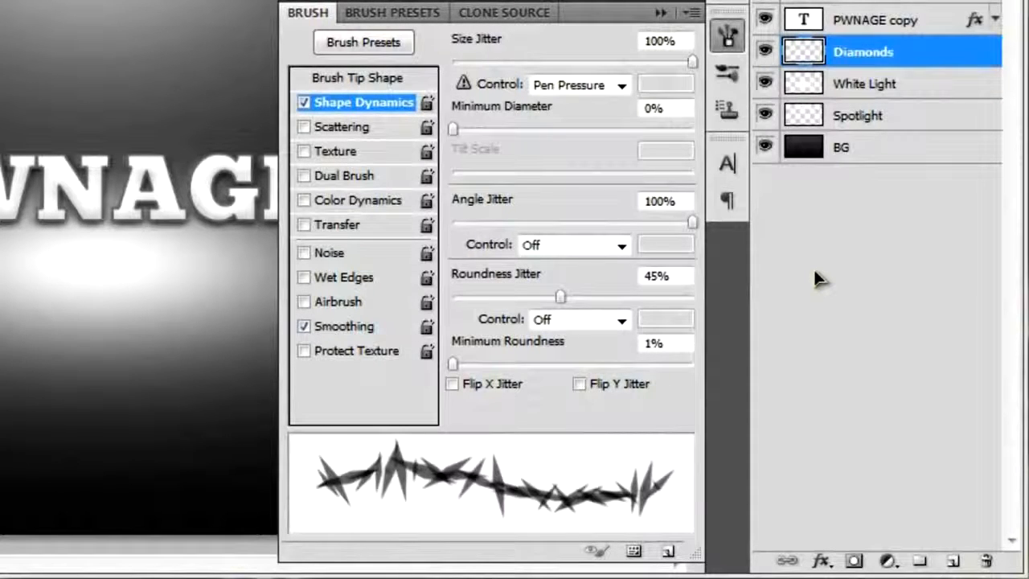
{"action": "left_click", "coordinate": [350, 129]}
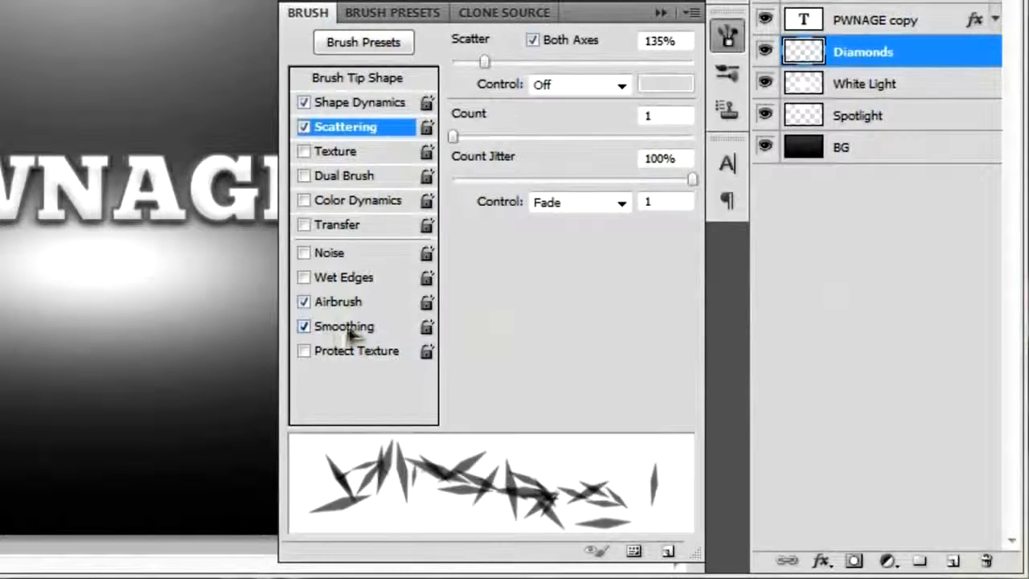
{"action": "left_click", "coordinate": [727, 35]}
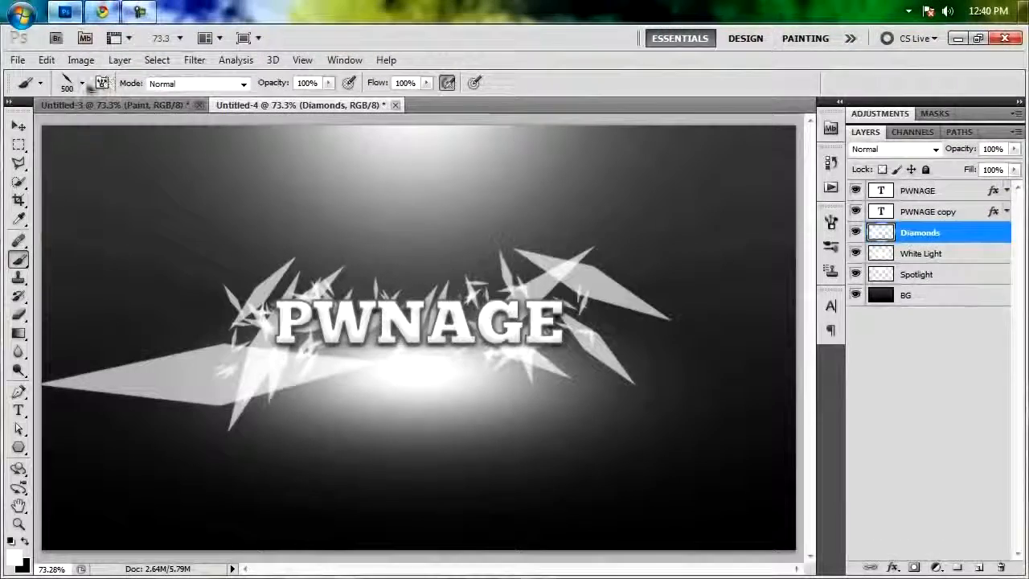
Switch to the soft round brush with 0% hardness and reduce its size to 200 px.
{"action": "left_click", "coordinate": [82, 84]}
{"action": "scroll", "coordinate": [183, 229], "scroll_direction": "up", "scroll_amount": 5}
{"action": "left_click", "coordinate": [35, 193]}
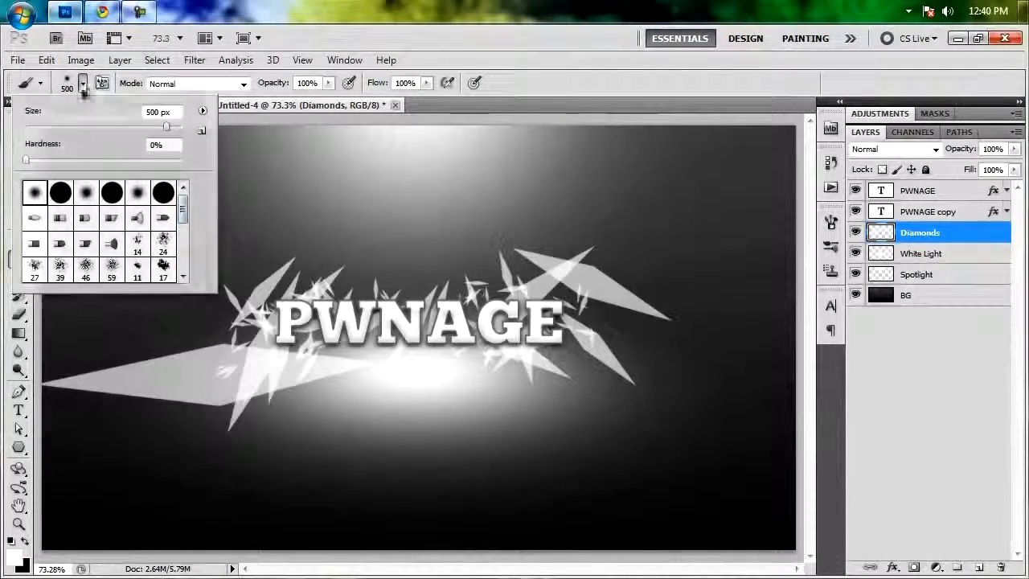
{"action": "left_click", "coordinate": [83, 85]}
{"action": "key", "text": "bracketleft"}
{"action": "key", "text": "bracketleft"}
{"action": "key", "text": "bracketleft"}
{"action": "key", "text": "bracketleft"}
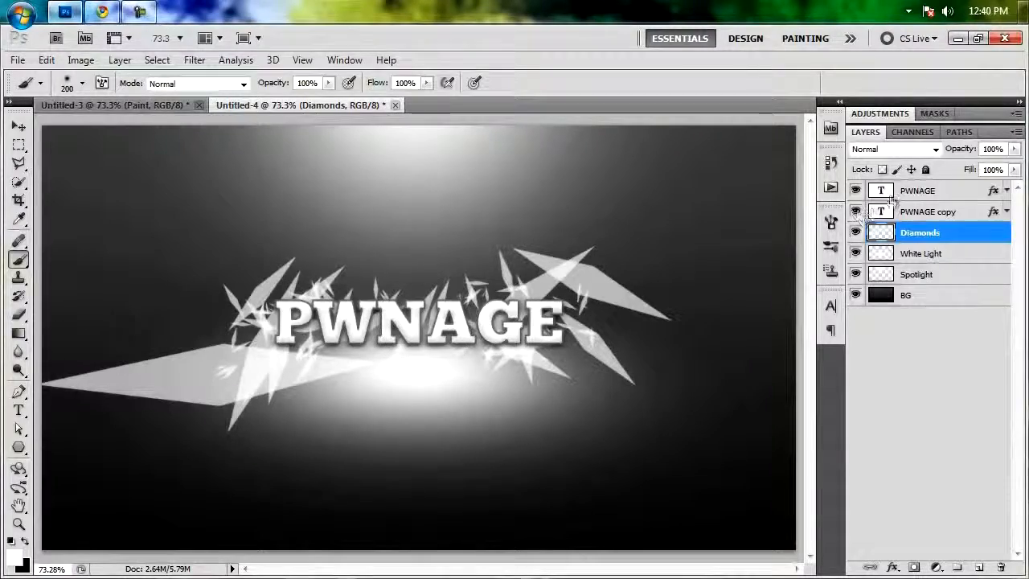
Add a new layer named Shadow above the PWNAGE text layer.
{"action": "left_click", "coordinate": [917, 190]}
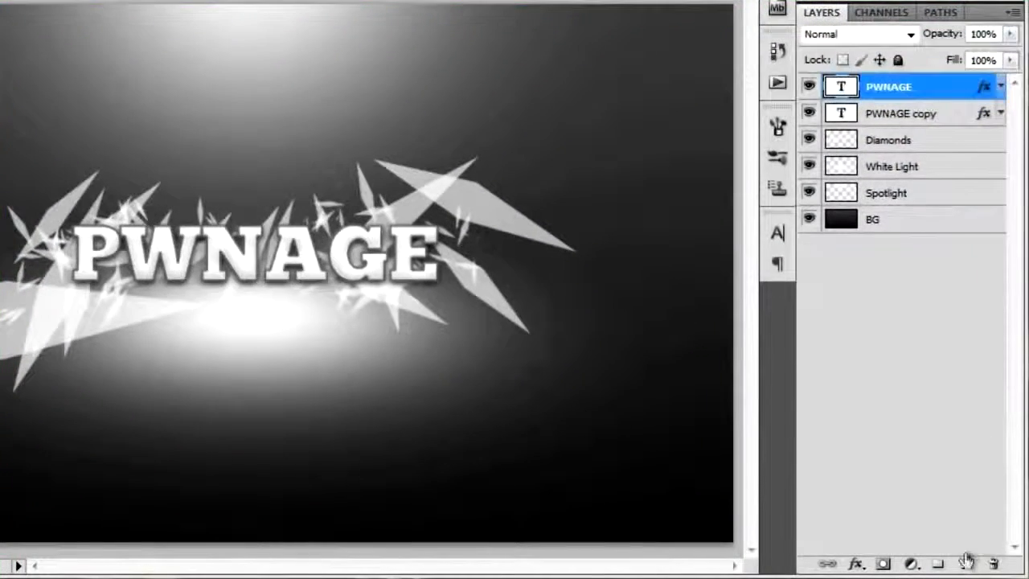
{"action": "left_click", "coordinate": [978, 567]}
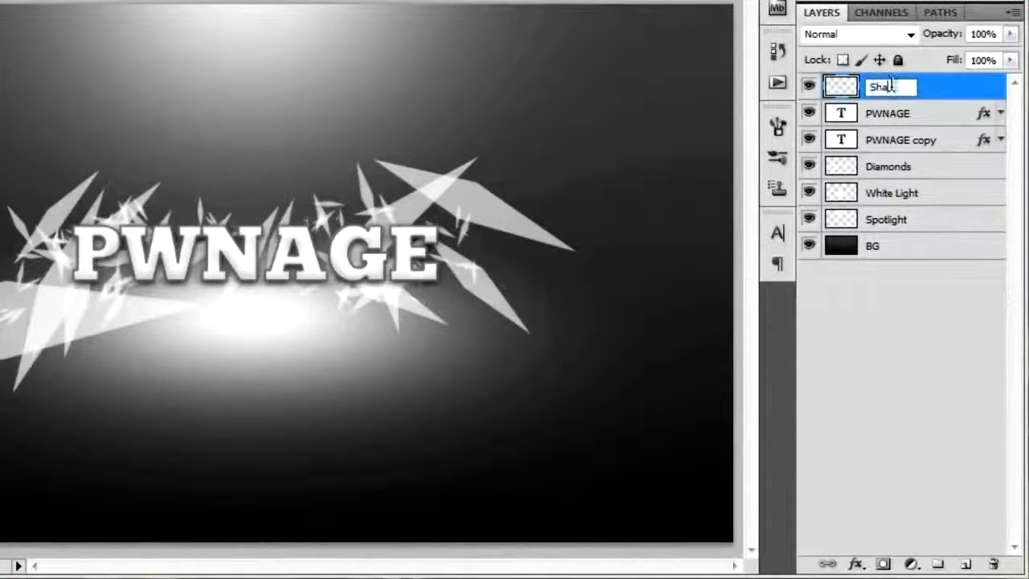
{"action": "key", "text": "Return"}
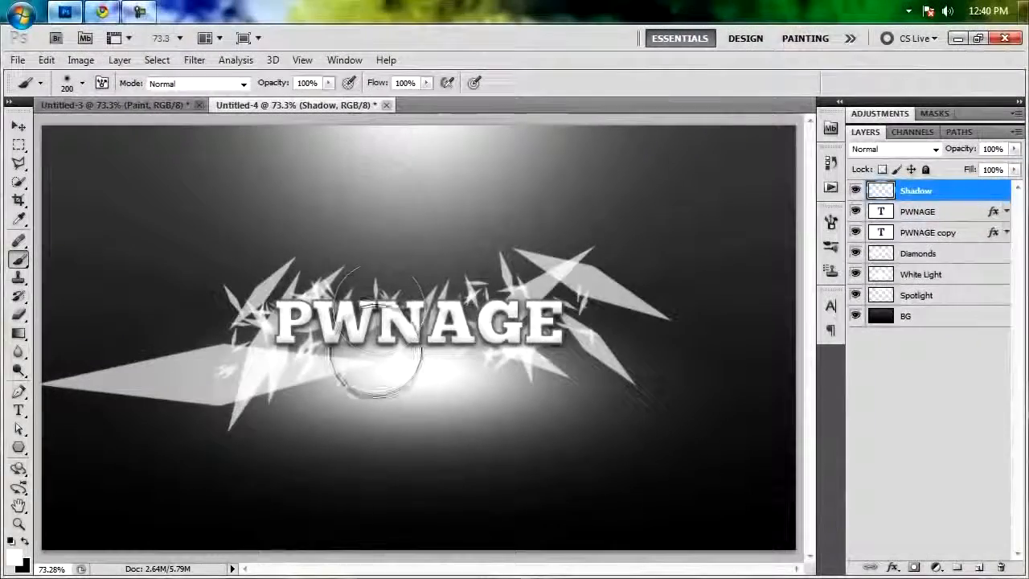
Paint a green (#00ff0c) soft-brush spot over the left end of the PWNAGE text on the Shadow layer.
{"action": "left_click", "coordinate": [14, 553]}
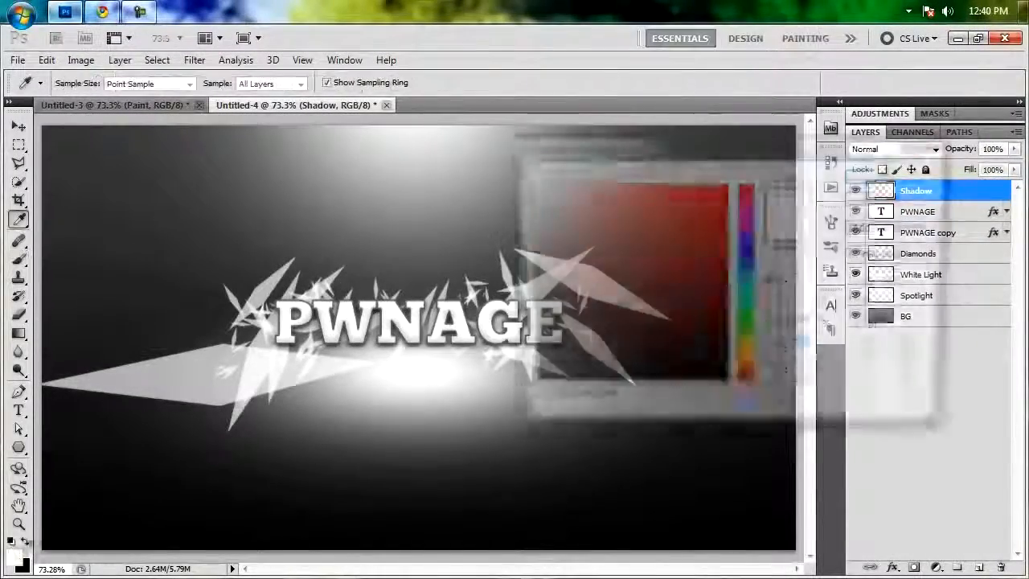
{"action": "left_click", "coordinate": [746, 325]}
{"action": "left_click", "coordinate": [726, 185]}
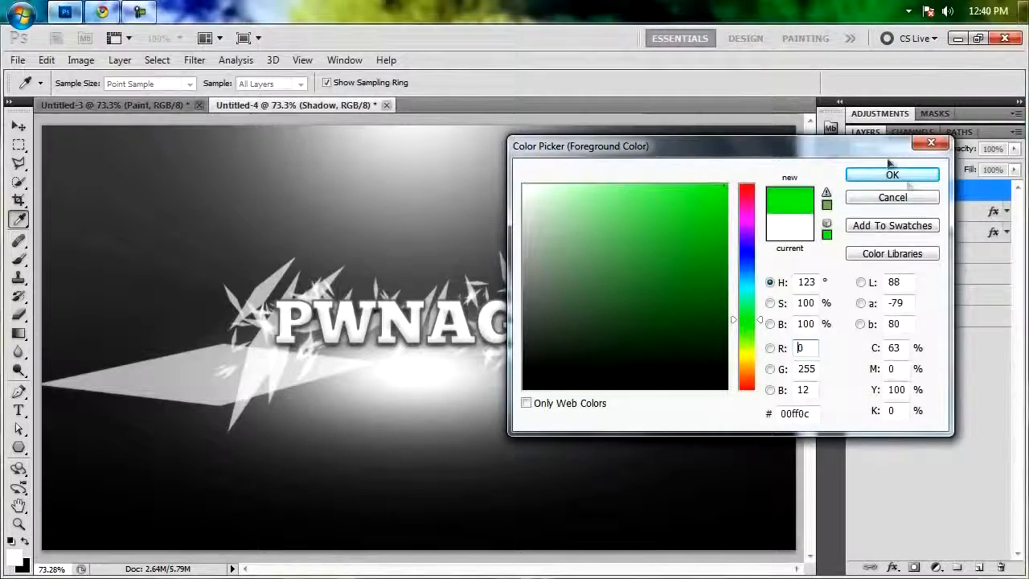
{"action": "left_click", "coordinate": [900, 176]}
{"action": "key", "text": "b"}
{"action": "left_click_drag", "start_coordinate": [303, 328], "coordinate": [305, 328]}
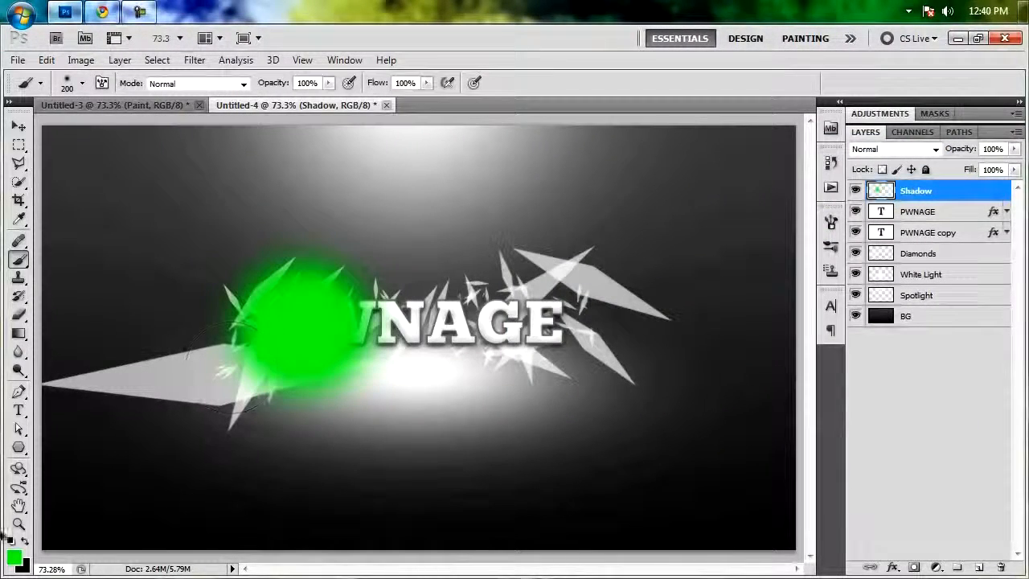
Paint a bright yellow spot beside the green one, over the W and N of the text.
{"action": "left_click", "coordinate": [15, 553]}
{"action": "left_click_drag", "start_coordinate": [753, 344], "coordinate": [756, 359]}
{"action": "left_click", "coordinate": [910, 177]}
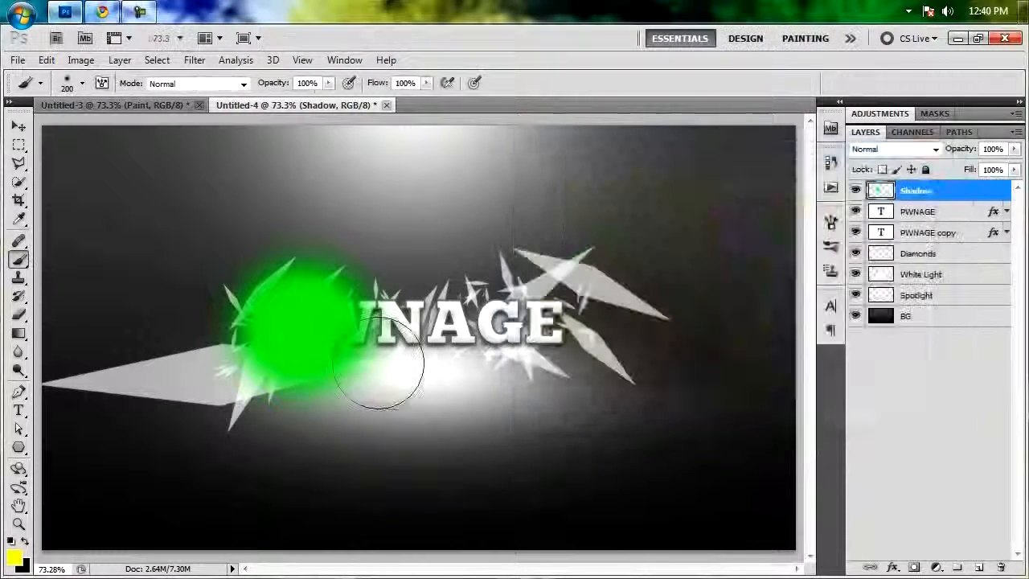
{"action": "mouse_move", "coordinate": [378, 376]}
{"action": "left_mouse_down"}
{"action": "mouse_move", "coordinate": [391, 333]}
{"action": "mouse_move", "coordinate": [381, 331]}
{"action": "left_mouse_up"}
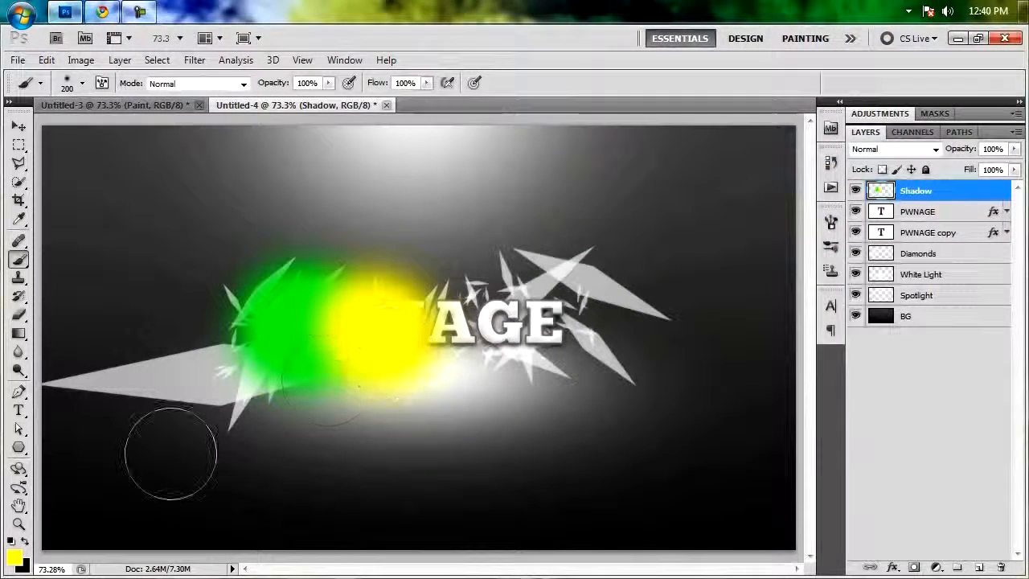
Paint a magenta (#ff00f6) spot beside the yellow one, over the middle-right letters of the text.
{"action": "left_click", "coordinate": [15, 553]}
{"action": "left_click", "coordinate": [747, 221]}
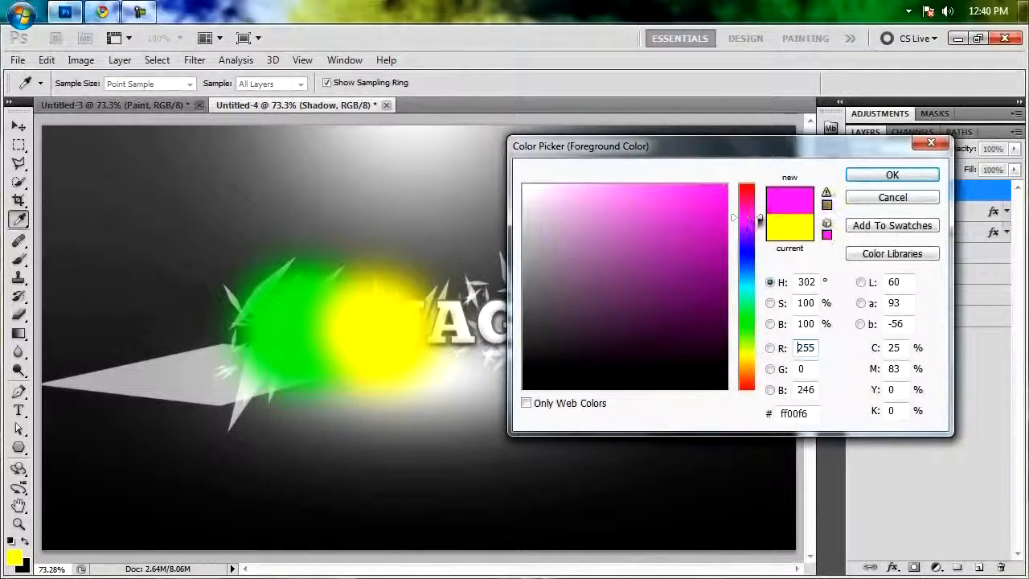
{"action": "left_click", "coordinate": [892, 174]}
{"action": "mouse_move", "coordinate": [406, 378]}
{"action": "left_mouse_down"}
{"action": "mouse_move", "coordinate": [436, 321]}
{"action": "mouse_move", "coordinate": [466, 317]}
{"action": "left_mouse_up"}
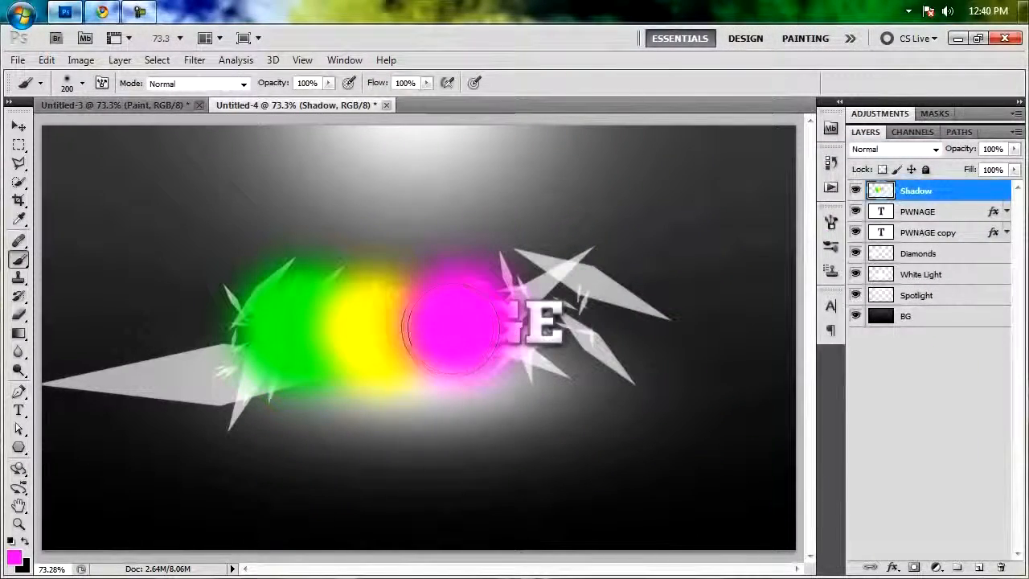
Paint a pure red (#ff0000) spot over the right end of the text, beside the magenta one.
{"action": "left_click", "coordinate": [14, 552]}
{"action": "left_click", "coordinate": [746, 186]}
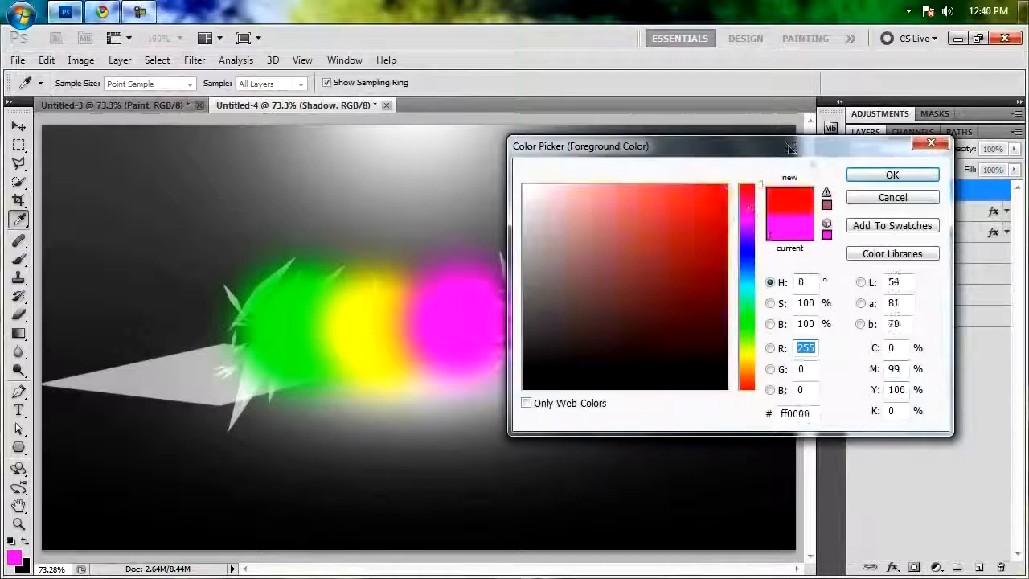
{"action": "left_click", "coordinate": [892, 175]}
{"action": "mouse_move", "coordinate": [530, 329]}
{"action": "left_mouse_down"}
{"action": "mouse_move", "coordinate": [555, 313]}
{"action": "mouse_move", "coordinate": [562, 346]}
{"action": "left_mouse_up"}
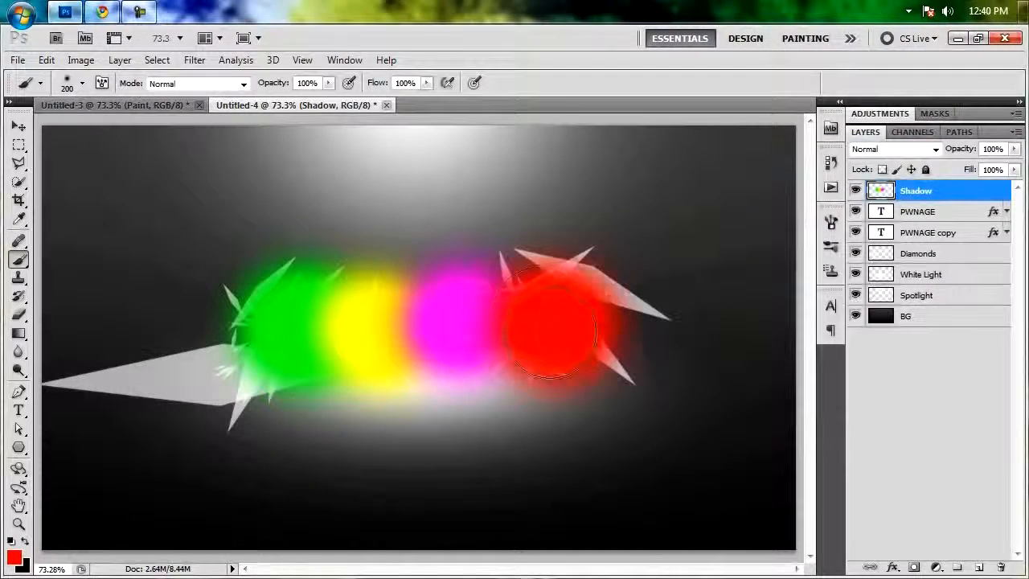
Paint a second yellow (#fffc00) spot overlapping the upper part of the magenta and red spots.
{"action": "left_click", "coordinate": [15, 553]}
{"action": "left_click_drag", "start_coordinate": [739, 385], "coordinate": [750, 357]}
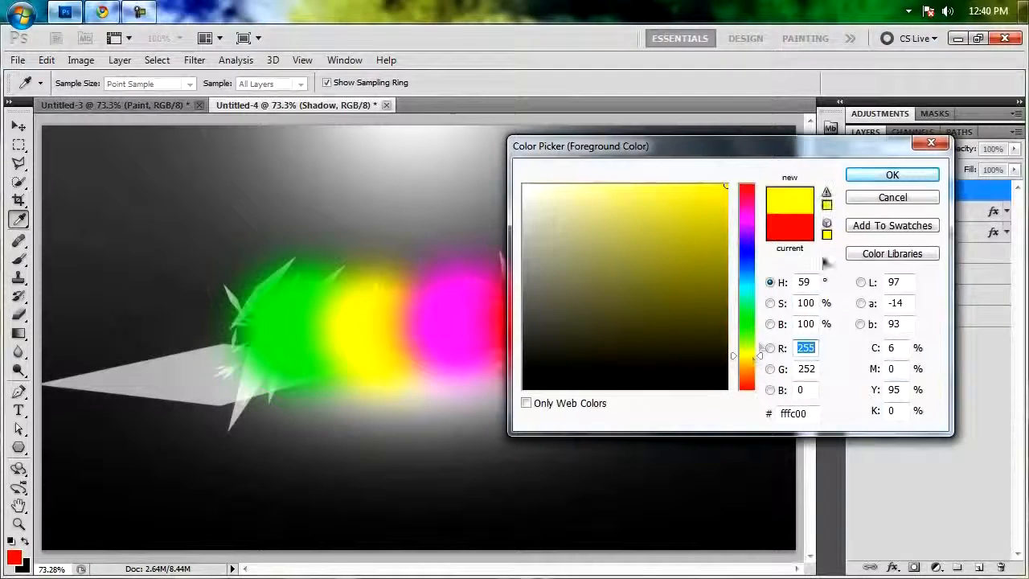
{"action": "left_click", "coordinate": [891, 174]}
{"action": "mouse_move", "coordinate": [512, 287]}
{"action": "left_mouse_down"}
{"action": "mouse_move", "coordinate": [495, 281]}
{"action": "mouse_move", "coordinate": [482, 321]}
{"action": "left_mouse_up"}
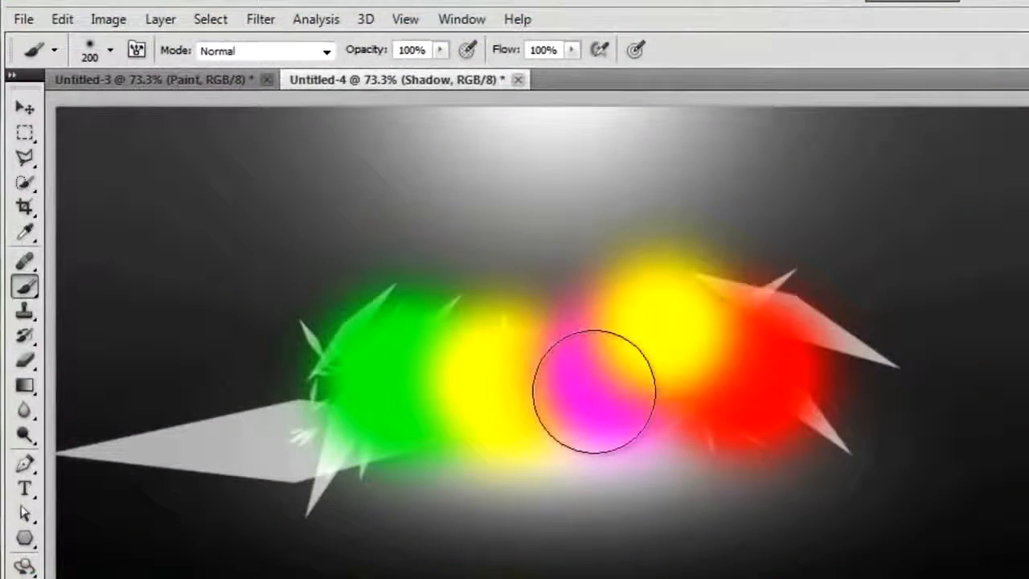
Apply a Motion Blur with 0° angle and 90 px distance to the Shadow layer and set its blend mode to Vivid Light.
{"action": "left_click", "coordinate": [259, 18]}
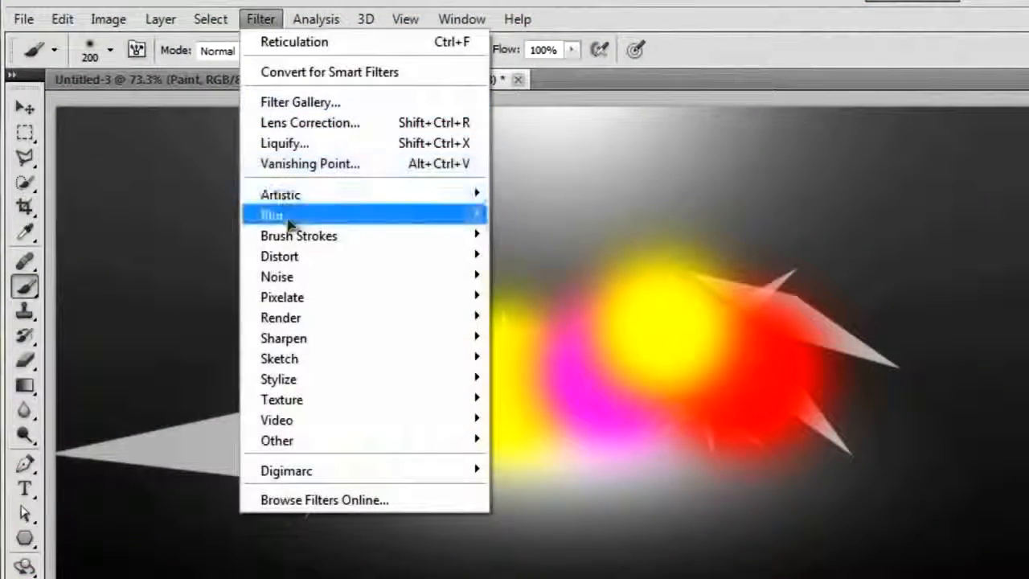
{"action": "mouse_move", "coordinate": [266, 215]}
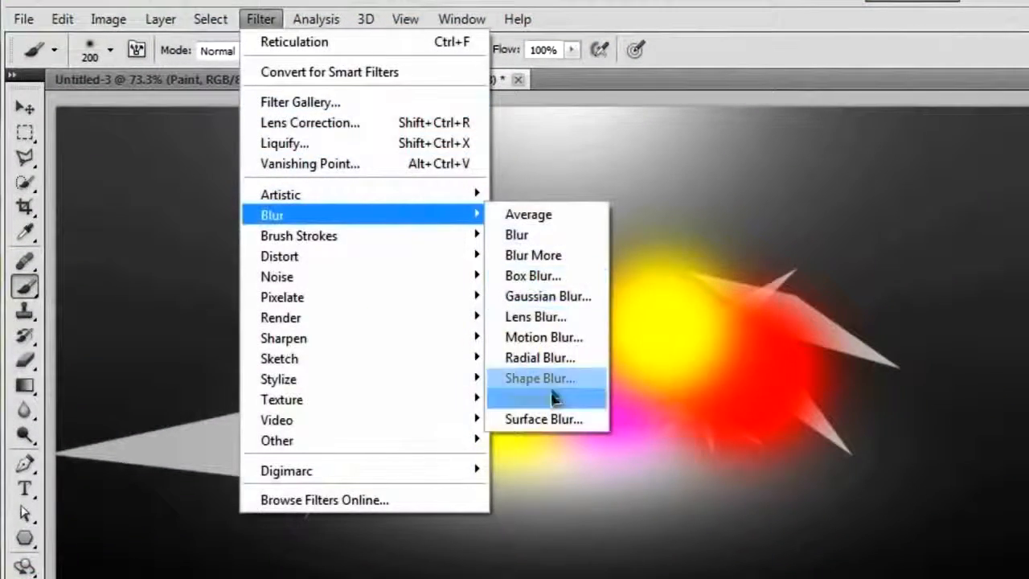
{"action": "left_click", "coordinate": [555, 336]}
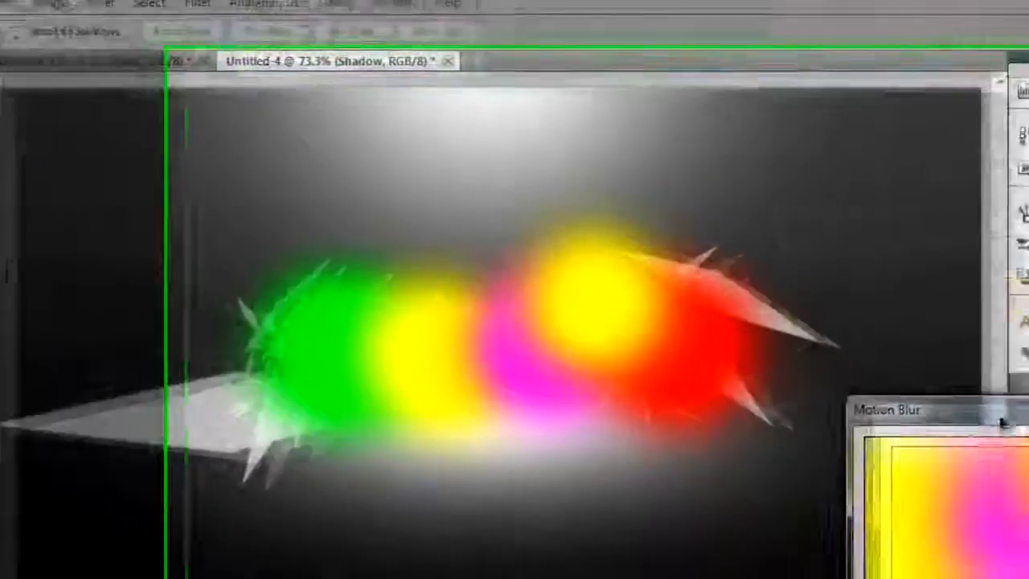
{"action": "left_click_drag", "start_coordinate": [1002, 422], "coordinate": [1004, 140]}
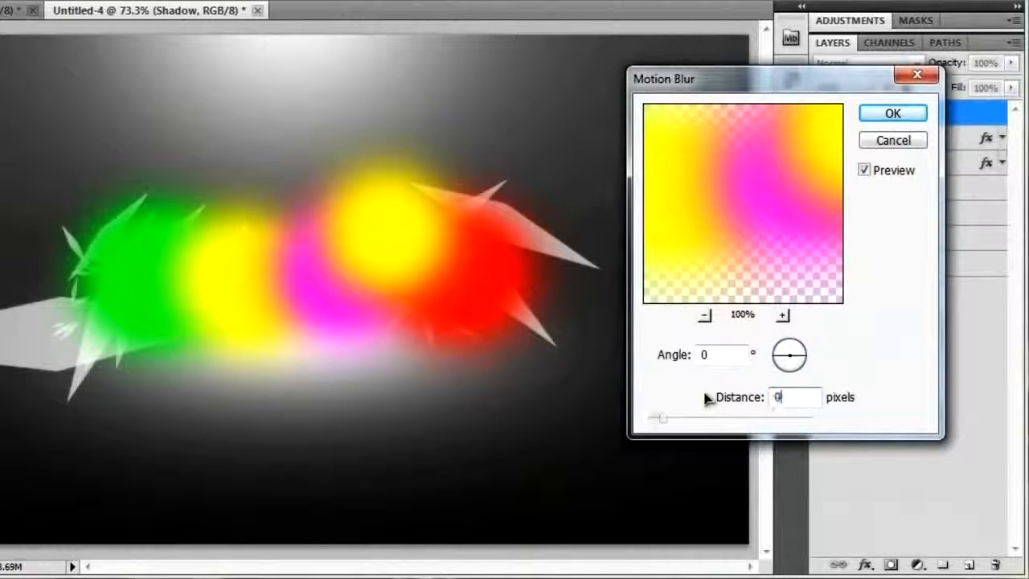
{"action": "type", "text": "90"}
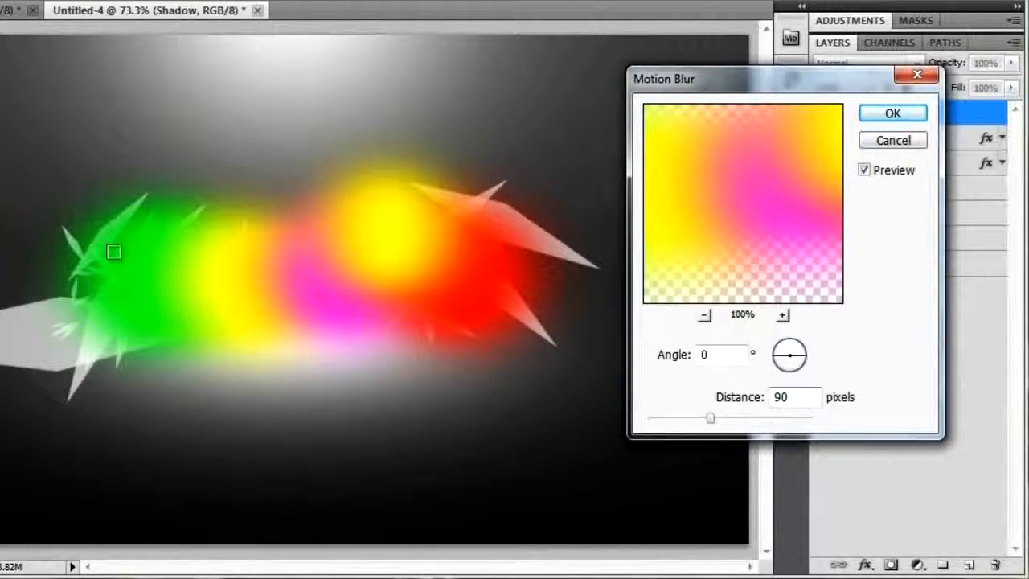
{"action": "left_click", "coordinate": [892, 114]}
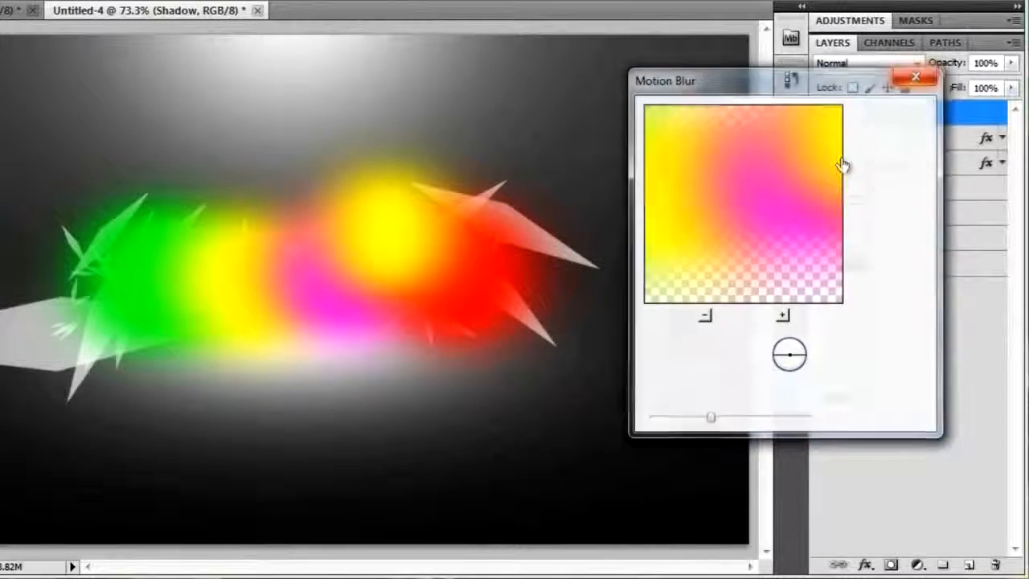
{"action": "left_click", "coordinate": [884, 63]}
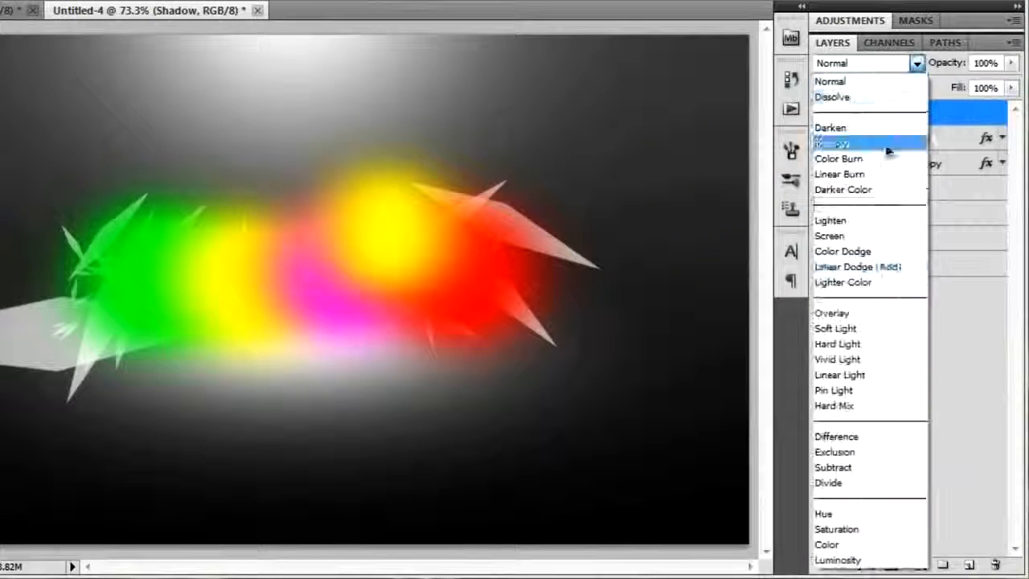
{"action": "left_click", "coordinate": [850, 360]}
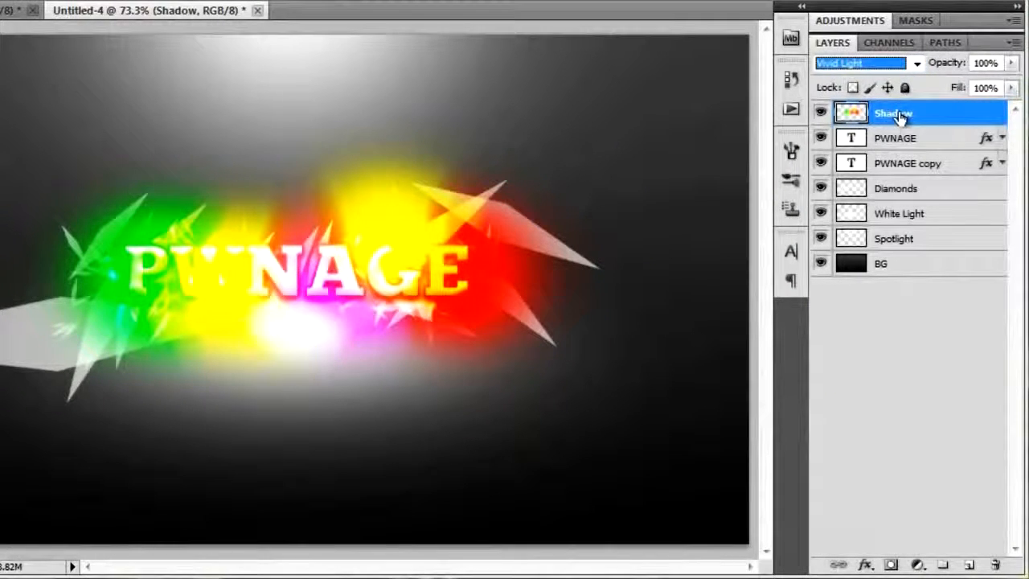
Add a layer mask to the Shadow layer and paint out the colour over the letters and the area above them.
{"action": "left_click", "coordinate": [890, 565]}
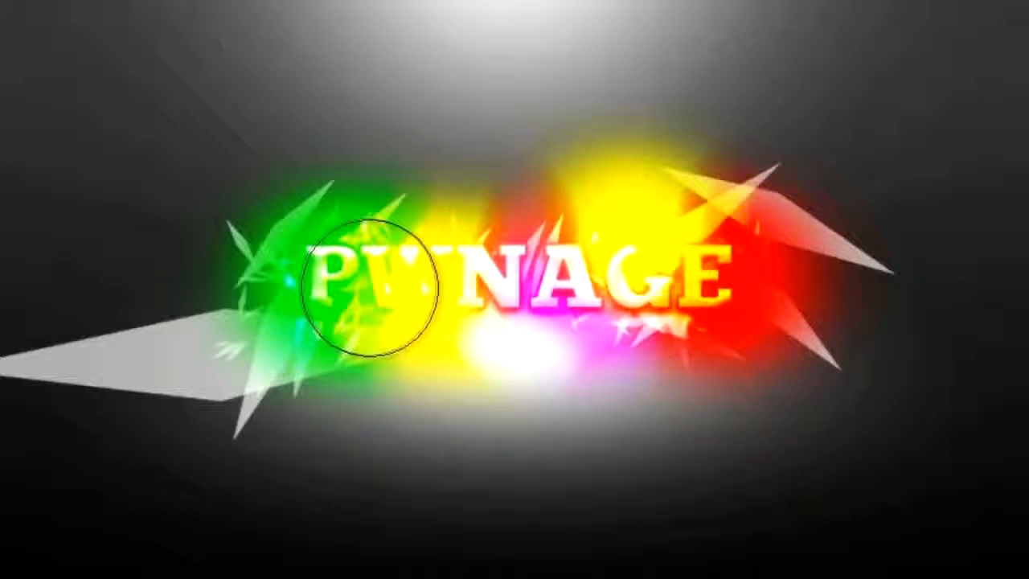
{"action": "left_click", "coordinate": [530, 246]}
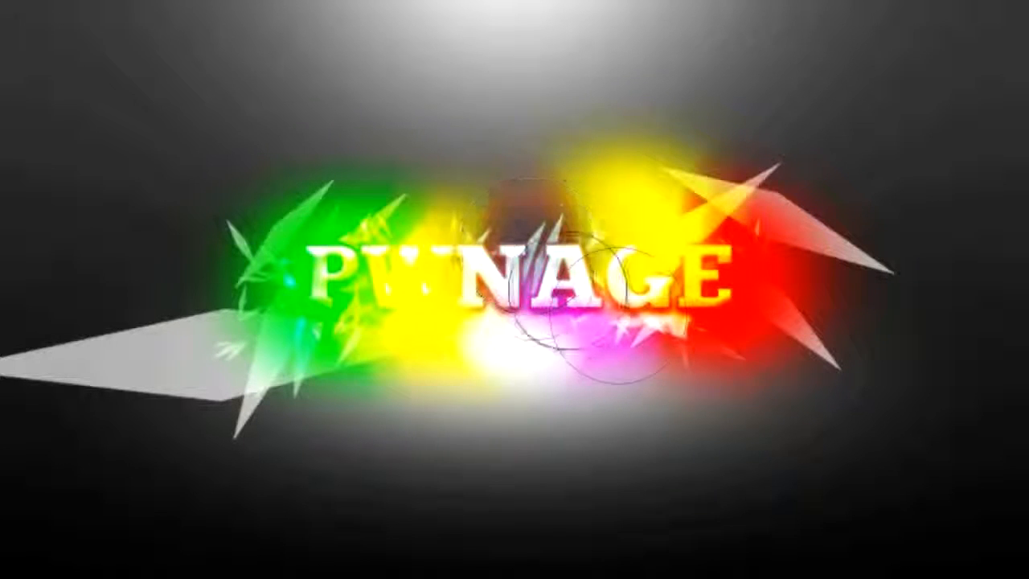
{"action": "left_click", "coordinate": [649, 255]}
{"action": "mouse_move", "coordinate": [640, 263]}
{"action": "left_mouse_down"}
{"action": "mouse_move", "coordinate": [338, 264]}
{"action": "mouse_move", "coordinate": [682, 272]}
{"action": "mouse_move", "coordinate": [676, 205]}
{"action": "mouse_move", "coordinate": [388, 198]}
{"action": "mouse_move", "coordinate": [499, 151]}
{"action": "mouse_move", "coordinate": [622, 120]}
{"action": "mouse_move", "coordinate": [622, 137]}
{"action": "mouse_move", "coordinate": [676, 148]}
{"action": "mouse_move", "coordinate": [672, 158]}
{"action": "mouse_move", "coordinate": [622, 158]}
{"action": "mouse_move", "coordinate": [610, 192]}
{"action": "mouse_move", "coordinate": [485, 213]}
{"action": "mouse_move", "coordinate": [407, 211]}
{"action": "mouse_move", "coordinate": [622, 214]}
{"action": "left_mouse_up"}
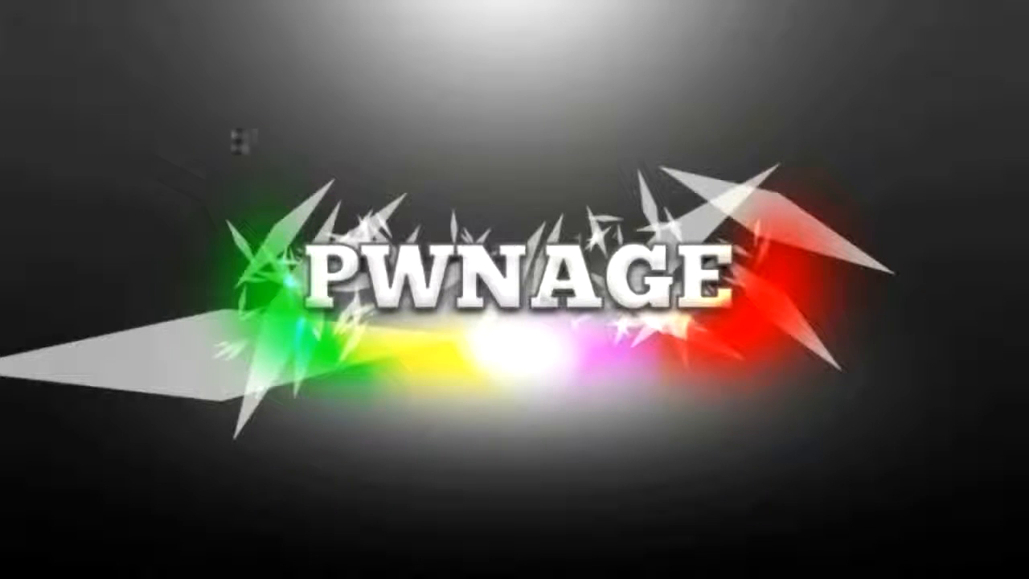
{"action": "left_click_drag", "start_coordinate": [572, 369], "coordinate": [571, 337]}
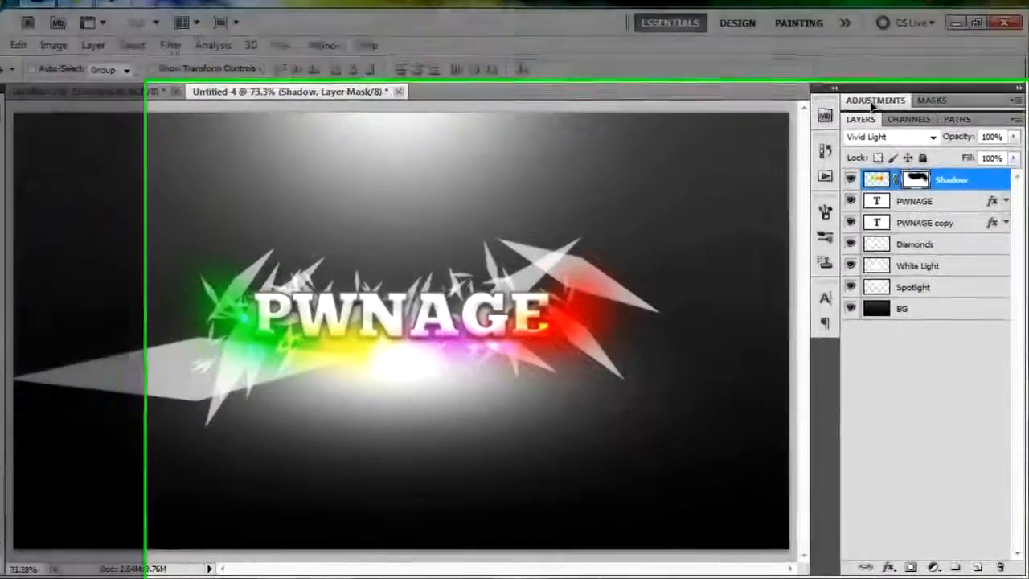
Add a Black & White adjustment layer above Shadow with Reds -27, Yellows -48, Greens -59, Cyans -14 and Magentas -98.
{"action": "left_click", "coordinate": [876, 115]}
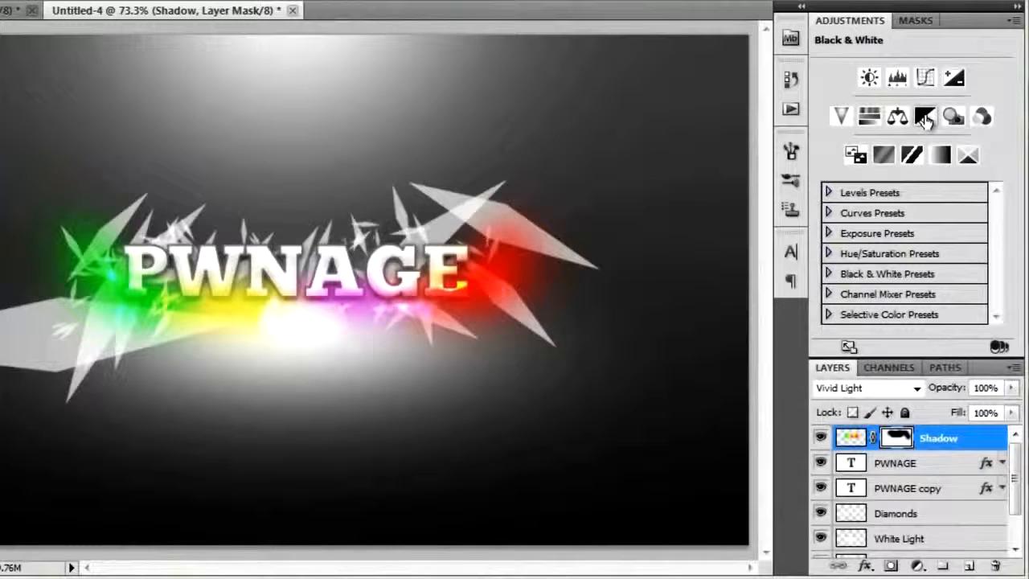
{"action": "left_click", "coordinate": [924, 117]}
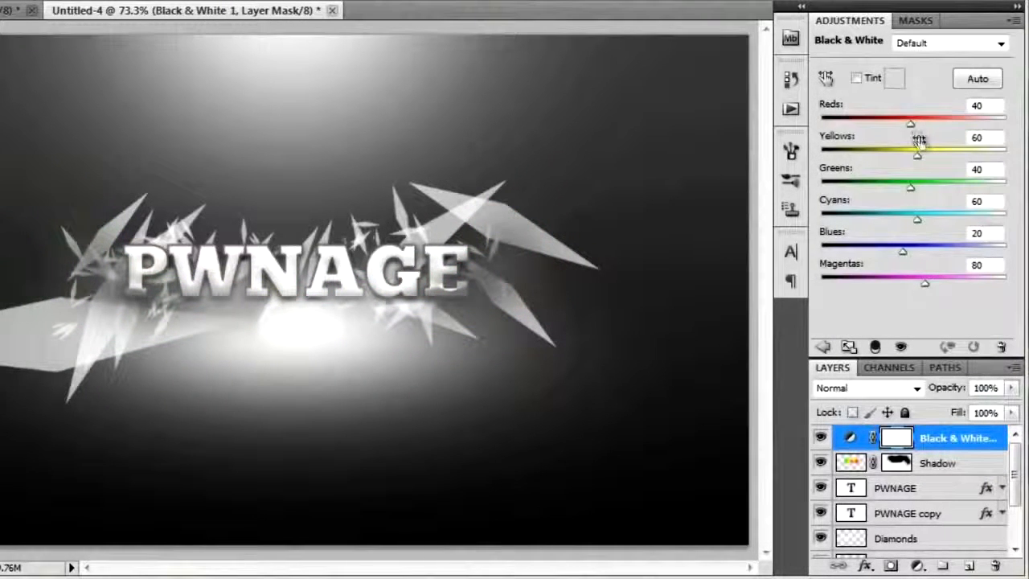
{"action": "left_click_drag", "start_coordinate": [910, 124], "coordinate": [890, 133]}
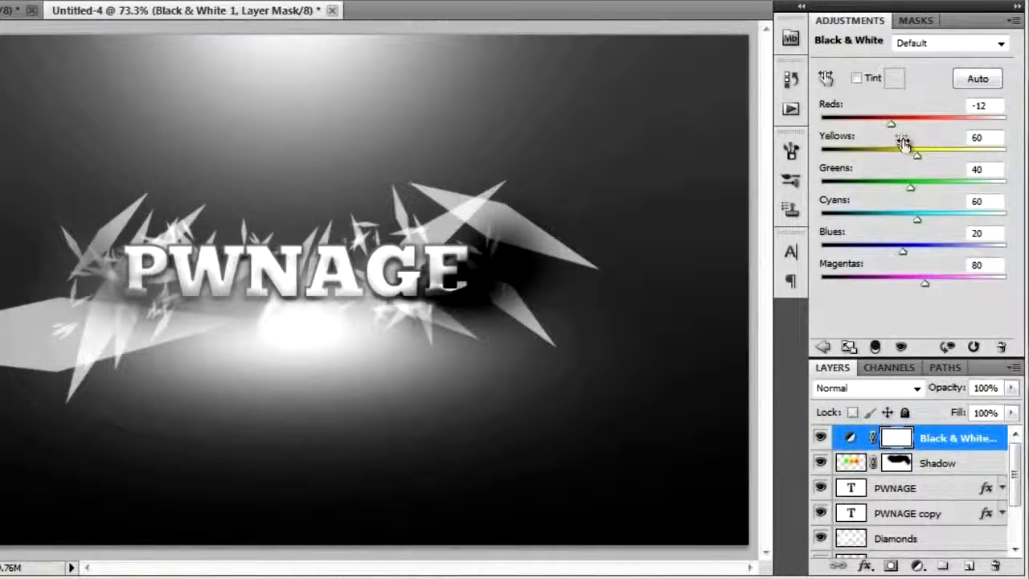
{"action": "mouse_move", "coordinate": [898, 130]}
{"action": "left_mouse_down"}
{"action": "mouse_move", "coordinate": [850, 127]}
{"action": "mouse_move", "coordinate": [907, 132]}
{"action": "mouse_move", "coordinate": [888, 134]}
{"action": "left_mouse_up"}
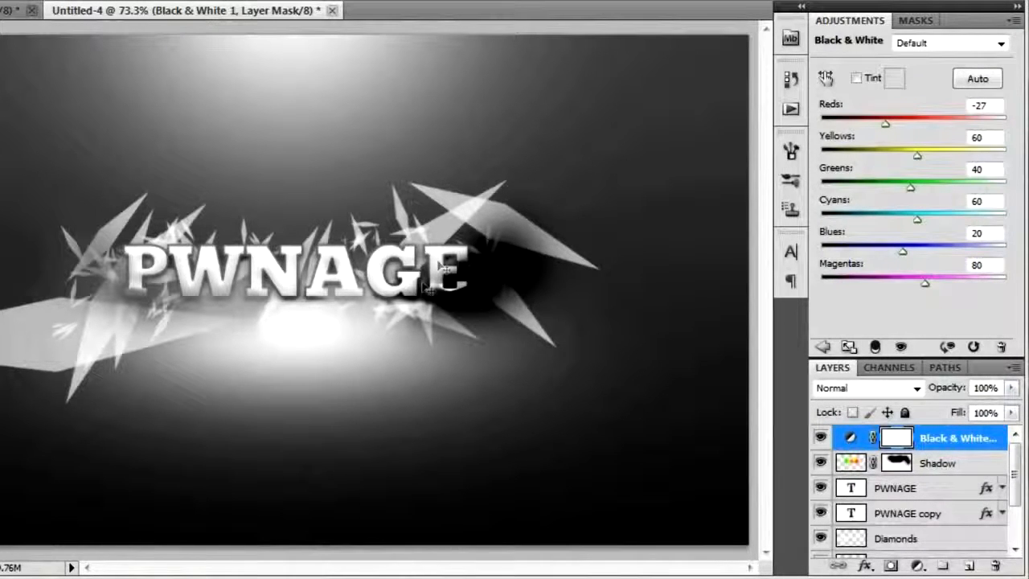
{"action": "left_click_drag", "start_coordinate": [920, 160], "coordinate": [855, 161]}
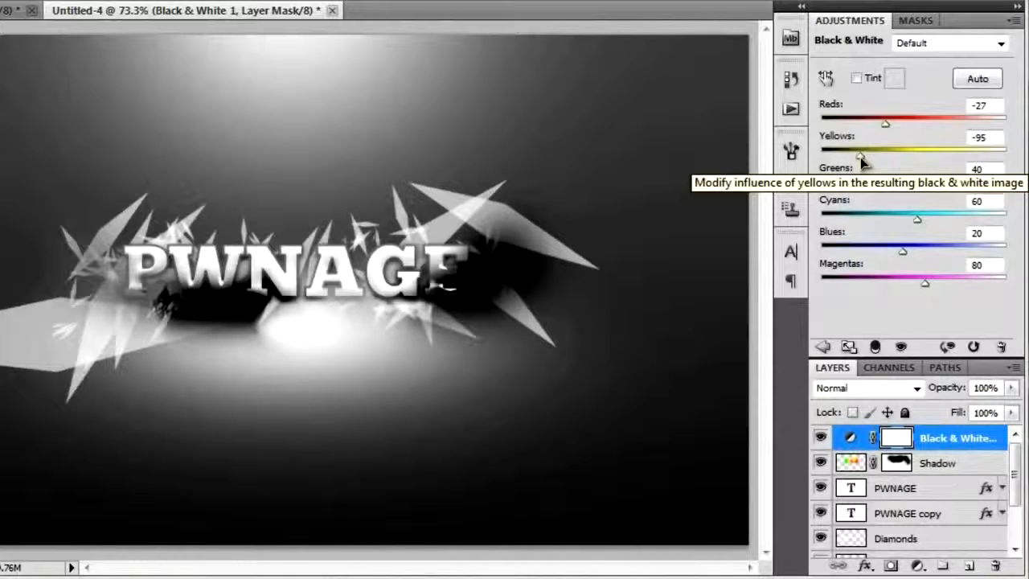
{"action": "left_click_drag", "start_coordinate": [909, 188], "coordinate": [866, 188]}
{"action": "left_click_drag", "start_coordinate": [860, 157], "coordinate": [878, 188]}
{"action": "left_click_drag", "start_coordinate": [917, 220], "coordinate": [896, 221]}
{"action": "left_click_drag", "start_coordinate": [924, 283], "coordinate": [859, 283]}
{"action": "left_click_drag", "start_coordinate": [895, 219], "coordinate": [877, 157]}
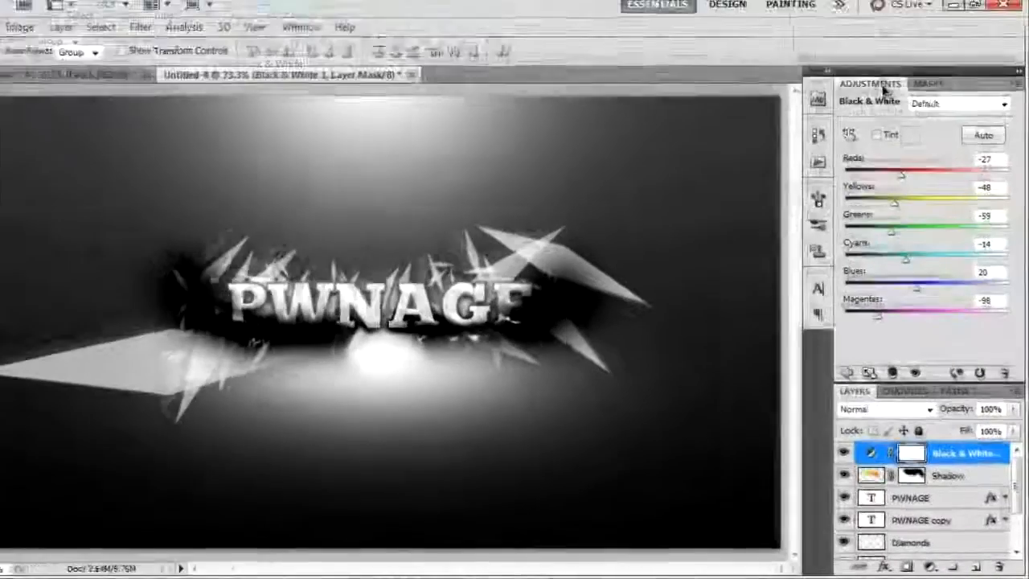
{"action": "double_click", "coordinate": [883, 86]}
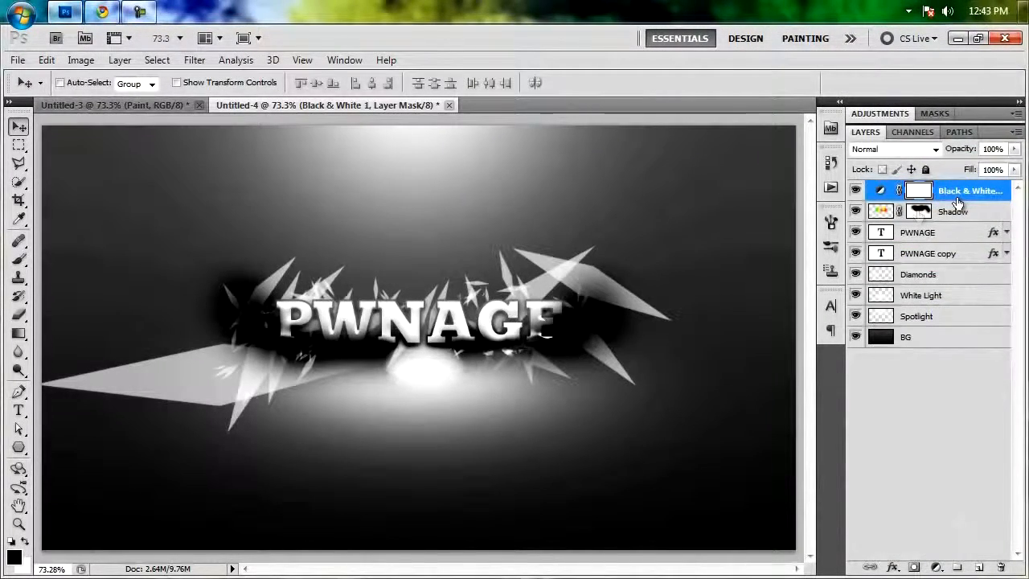
Add a new layer named Color above the Black & White adjustment layer.
{"action": "left_click", "coordinate": [978, 567]}
{"action": "double_click", "coordinate": [917, 190]}
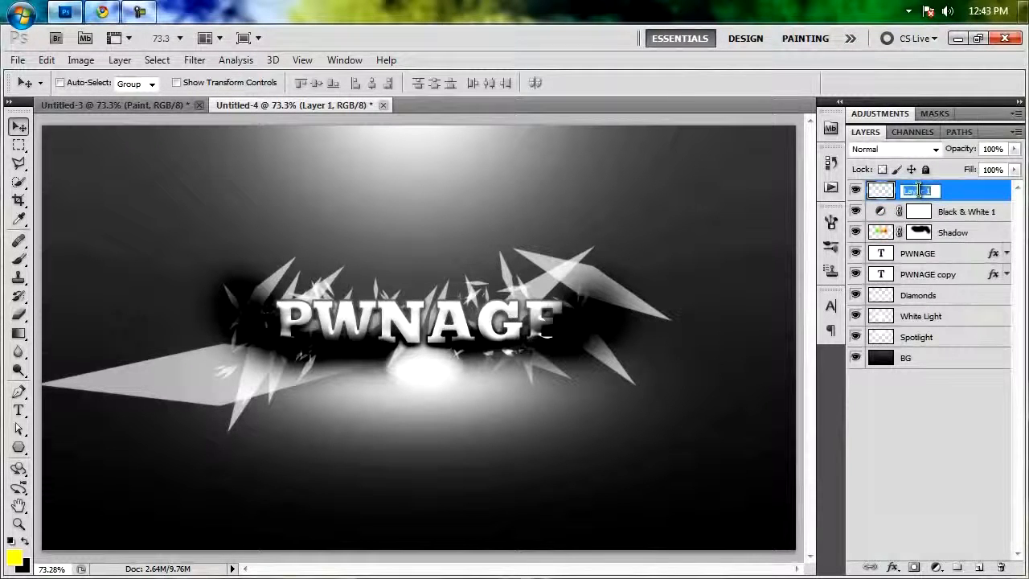
{"action": "type", "text": "Color"}
{"action": "key", "text": "Return"}
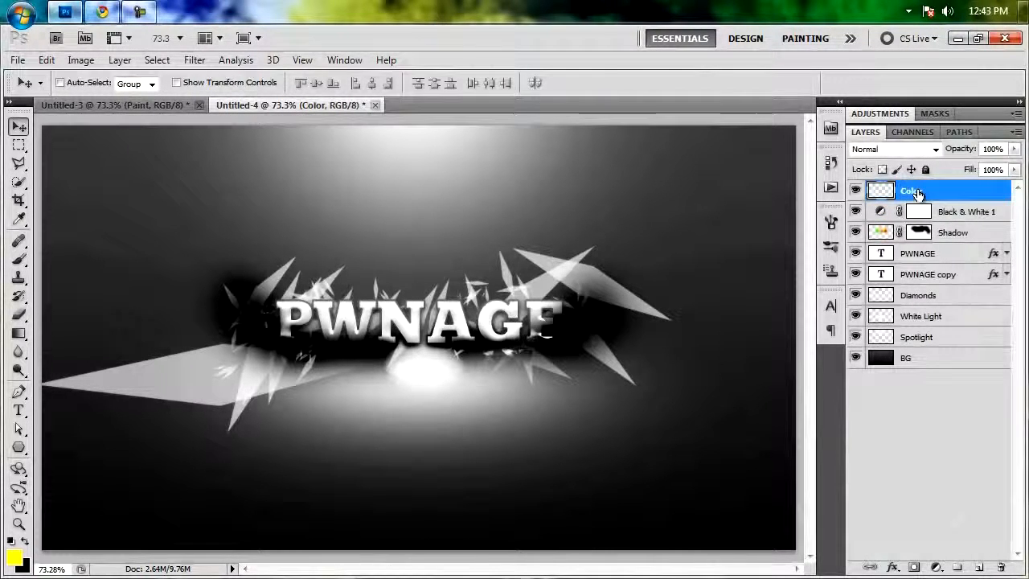
Paint a cyan (#00f6ff) spot over the left end of the text on the Color layer with a 300 px soft brush.
{"action": "key", "text": "b"}
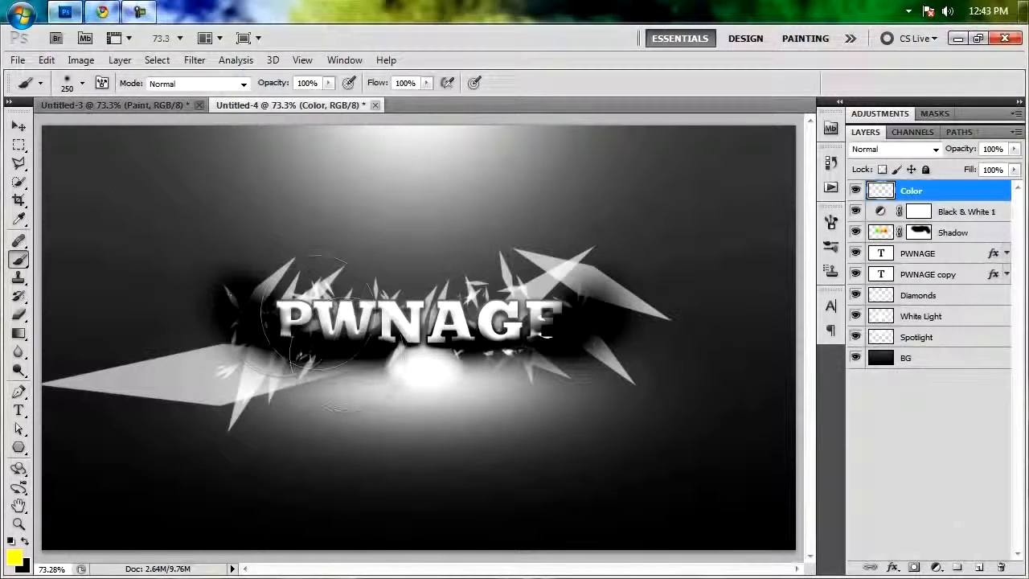
{"action": "key", "text": "bracketright"}
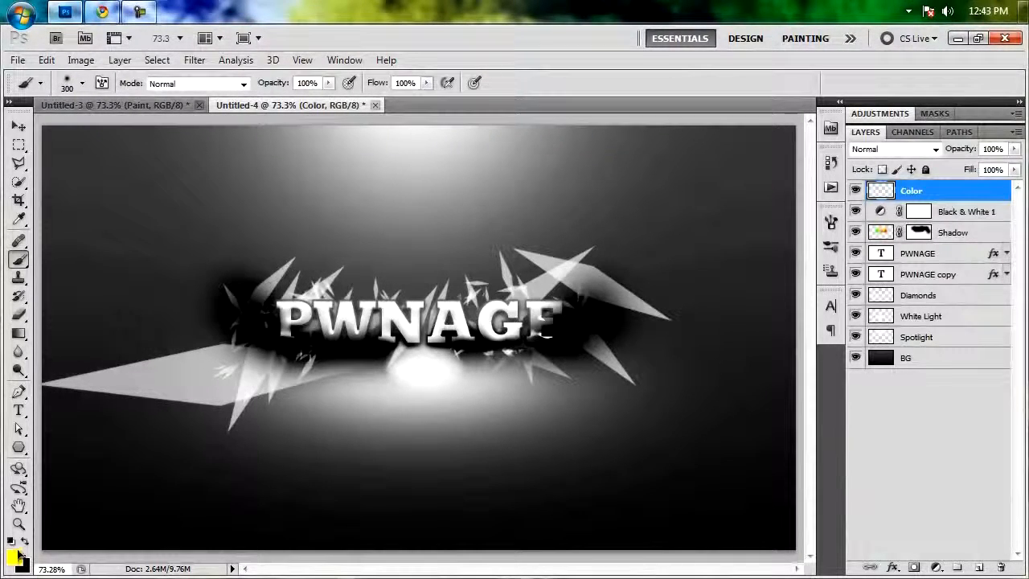
{"action": "left_click", "coordinate": [14, 556]}
{"action": "left_click", "coordinate": [751, 295]}
{"action": "left_click_drag", "start_coordinate": [751, 294], "coordinate": [751, 291]}
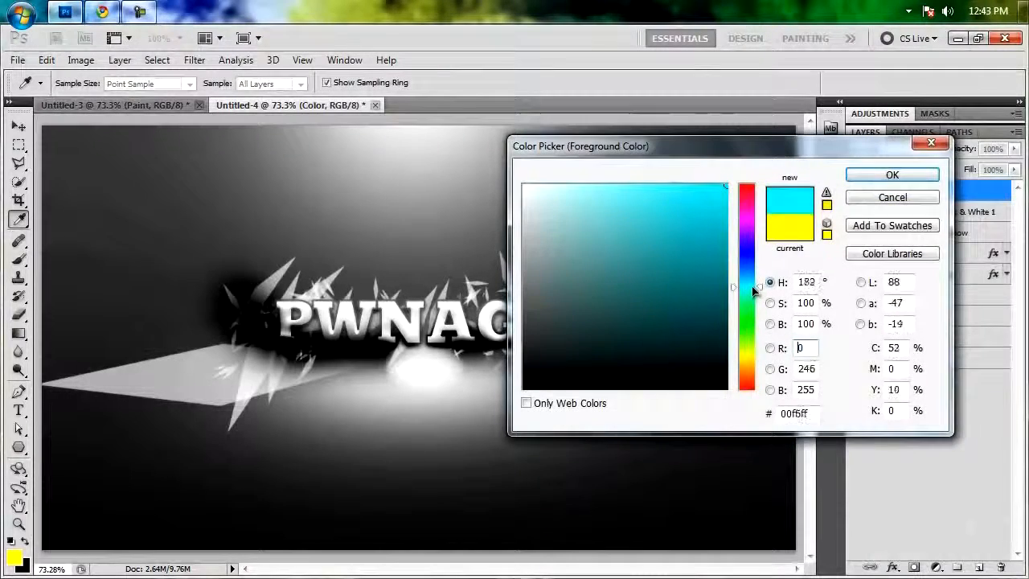
{"action": "left_click", "coordinate": [888, 176]}
{"action": "mouse_move", "coordinate": [346, 323]}
{"action": "left_mouse_down"}
{"action": "mouse_move", "coordinate": [287, 298]}
{"action": "mouse_move", "coordinate": [298, 299]}
{"action": "mouse_move", "coordinate": [302, 319]}
{"action": "left_mouse_up"}
Paint a magenta (#ff00fc) spot over the W and N of the text on the Color layer, beside the cyan spot.
{"action": "left_click", "coordinate": [14, 556]}
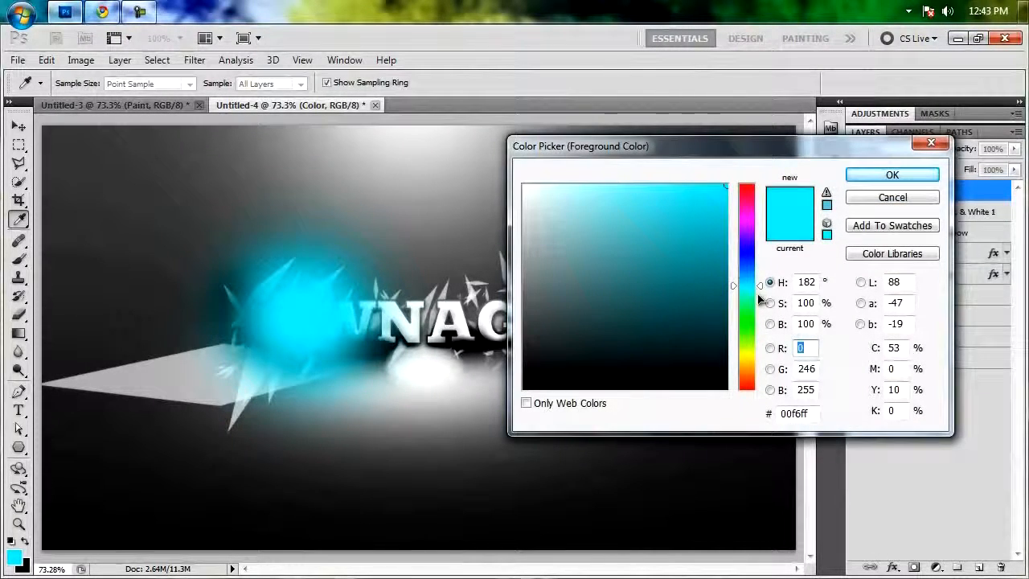
{"action": "left_click_drag", "start_coordinate": [758, 286], "coordinate": [757, 217]}
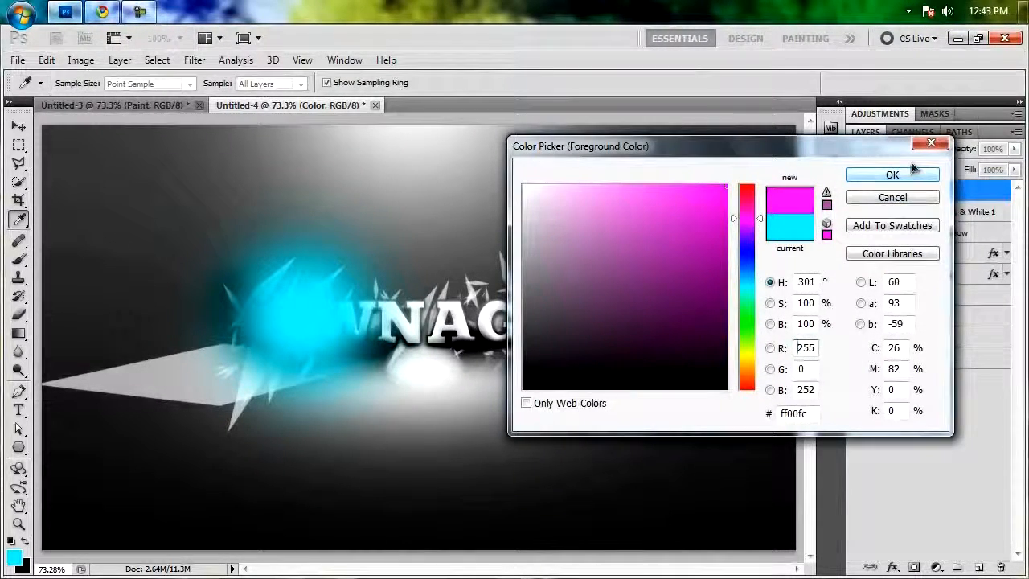
{"action": "left_click", "coordinate": [892, 174]}
{"action": "left_click_drag", "start_coordinate": [402, 410], "coordinate": [386, 317]}
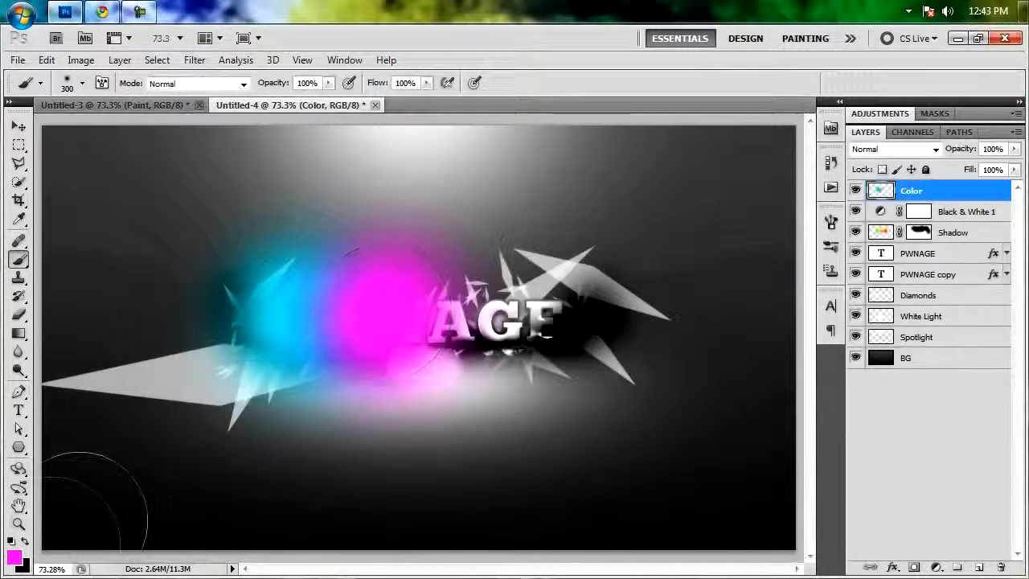
Paint a yellow (#ffe400) spot over the A of the text on the Color layer, overlapping the magenta spot's edge.
{"action": "left_click", "coordinate": [14, 556]}
{"action": "left_click", "coordinate": [758, 359]}
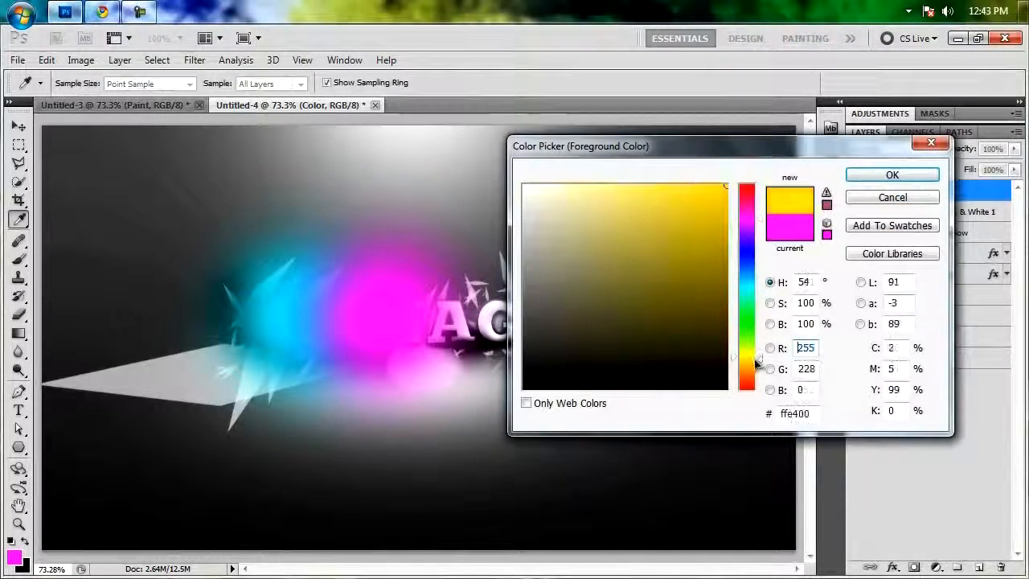
{"action": "left_click", "coordinate": [890, 175]}
{"action": "mouse_move", "coordinate": [450, 337]}
{"action": "left_mouse_down"}
{"action": "mouse_move", "coordinate": [458, 322]}
{"action": "mouse_move", "coordinate": [436, 311]}
{"action": "mouse_move", "coordinate": [446, 323]}
{"action": "left_mouse_up"}
Paint an orange area over the last letters at the right end of the text on the Color layer.
{"action": "left_click", "coordinate": [13, 556]}
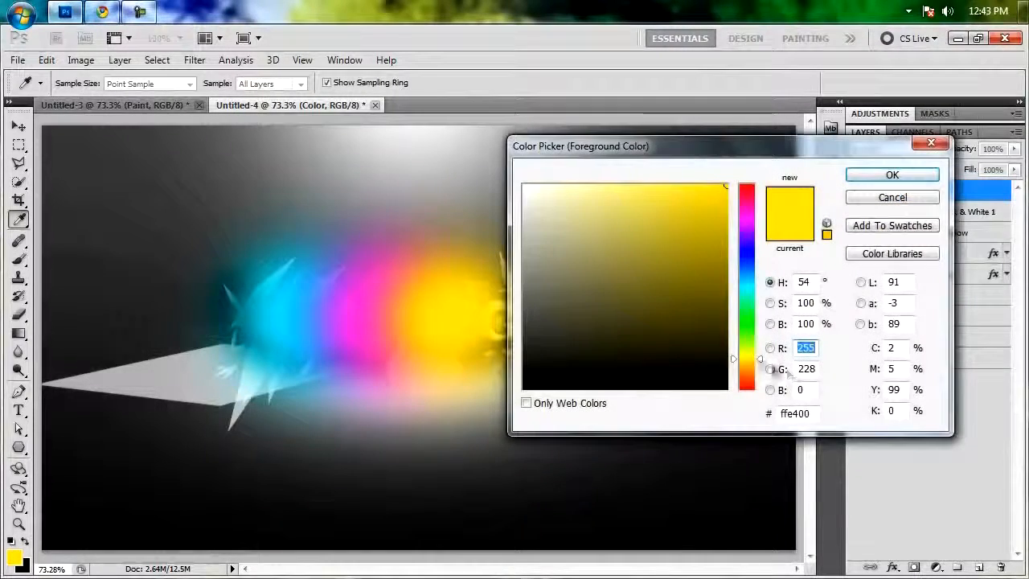
{"action": "left_click", "coordinate": [760, 367]}
{"action": "left_click", "coordinate": [760, 373]}
{"action": "left_click", "coordinate": [892, 174]}
{"action": "mouse_move", "coordinate": [499, 306]}
{"action": "left_mouse_down"}
{"action": "mouse_move", "coordinate": [533, 314]}
{"action": "mouse_move", "coordinate": [608, 368]}
{"action": "left_mouse_up"}
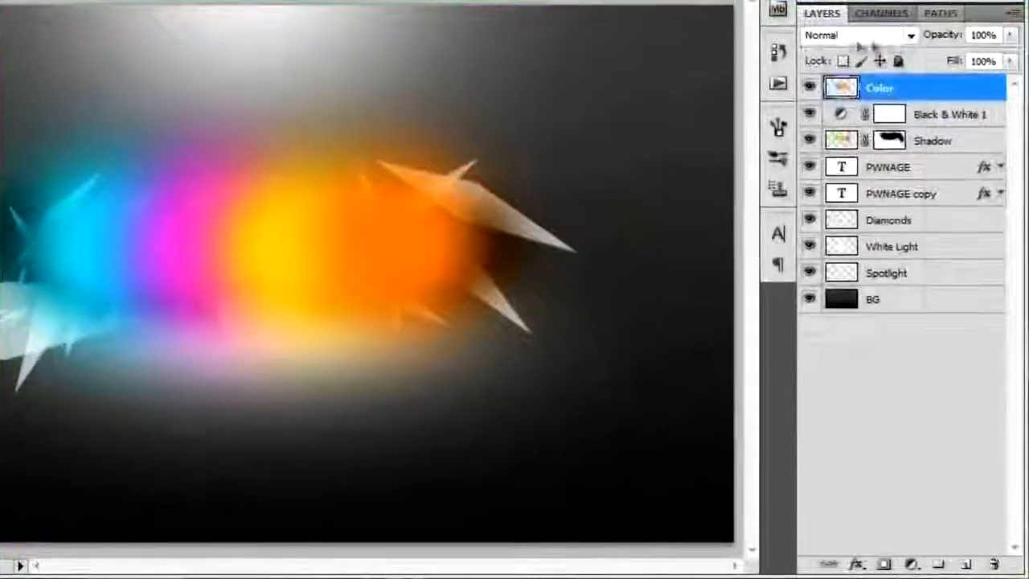
Set the Color layer's blend mode to Color and soften it with a Gaussian Blur of 20 pixels.
{"action": "left_click", "coordinate": [908, 148]}
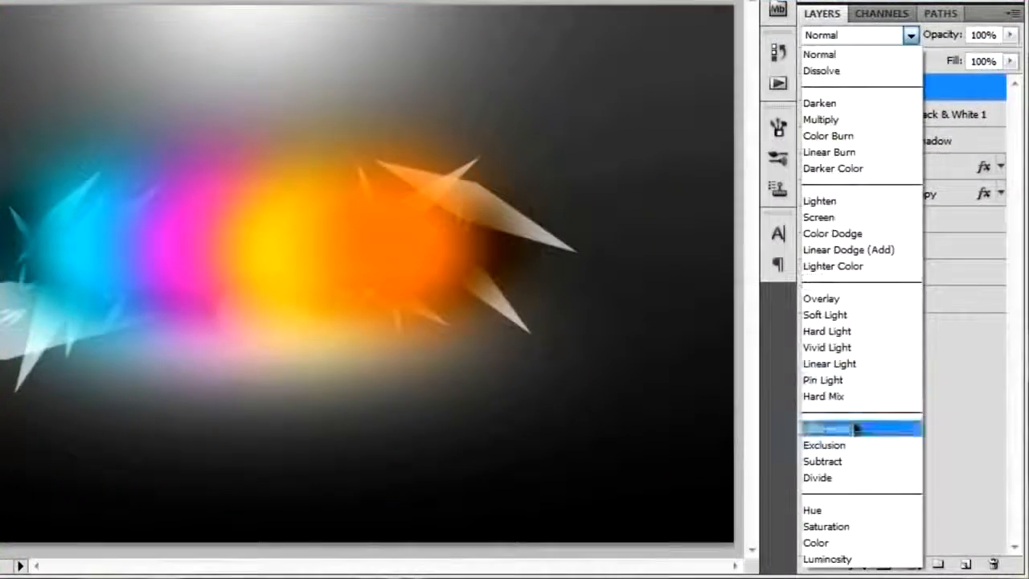
{"action": "left_click", "coordinate": [818, 545]}
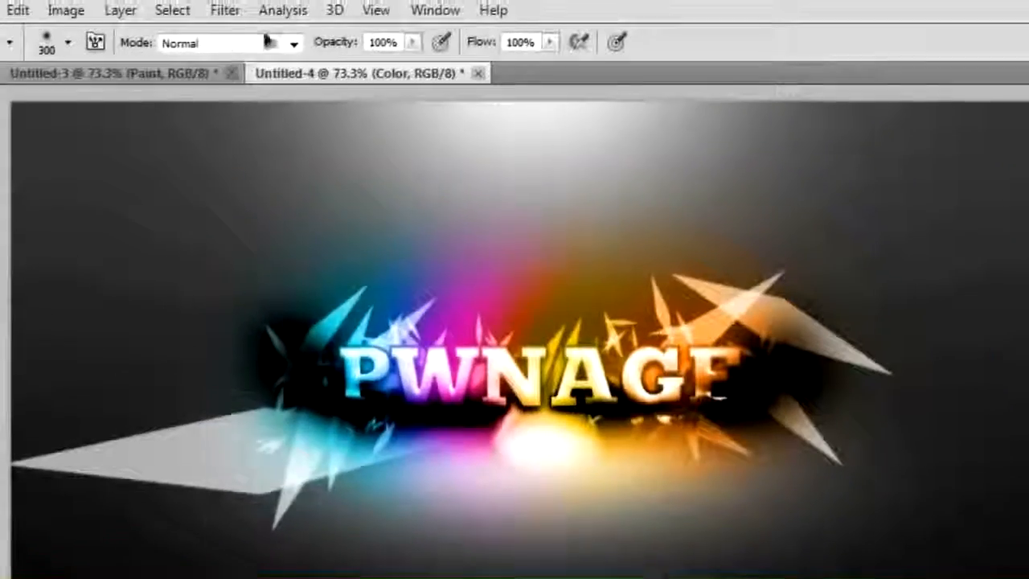
{"action": "left_click", "coordinate": [226, 11]}
{"action": "mouse_move", "coordinate": [236, 213]}
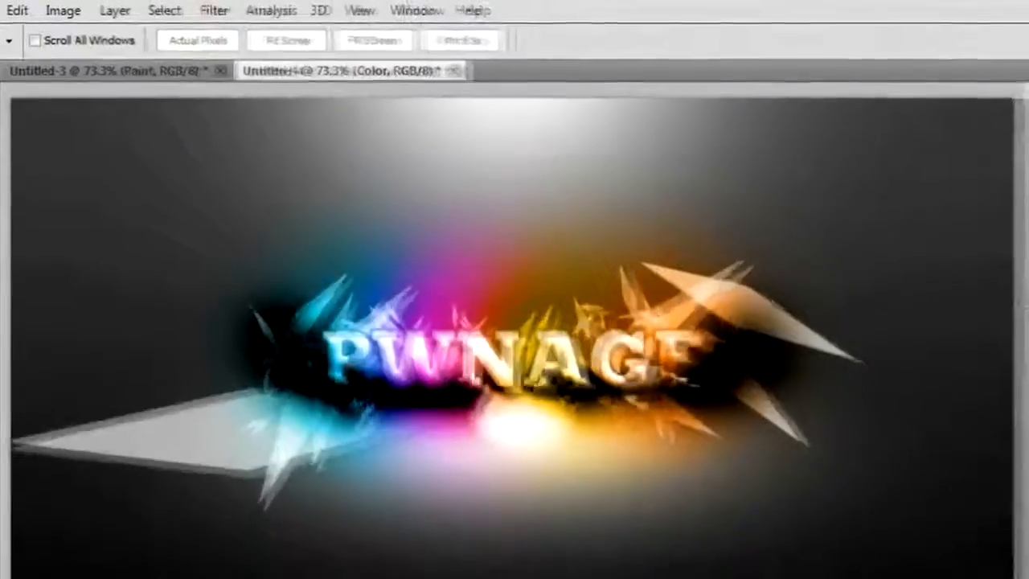
{"action": "left_click_drag", "start_coordinate": [1017, 221], "coordinate": [866, 169]}
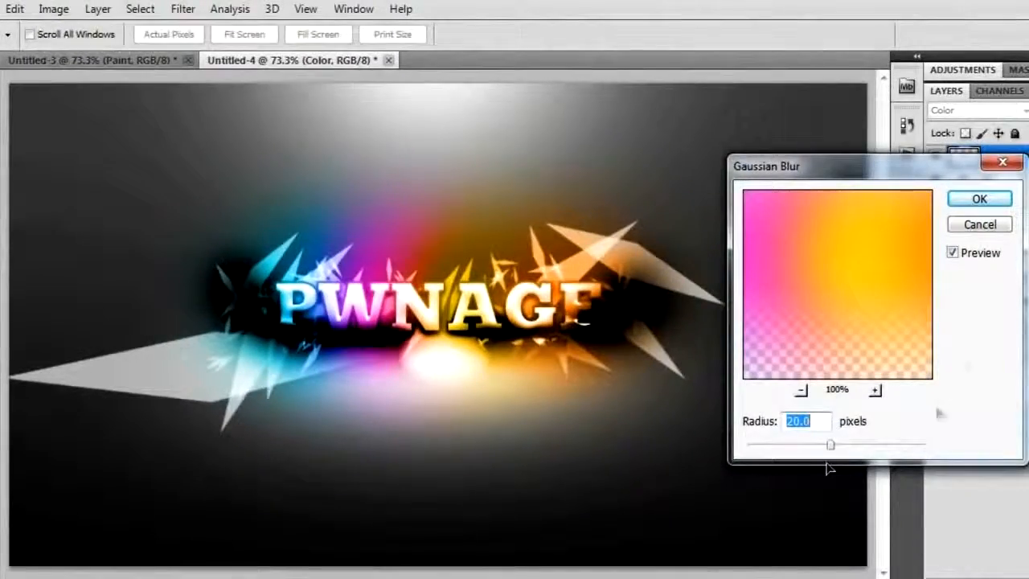
{"action": "left_click", "coordinate": [953, 253]}
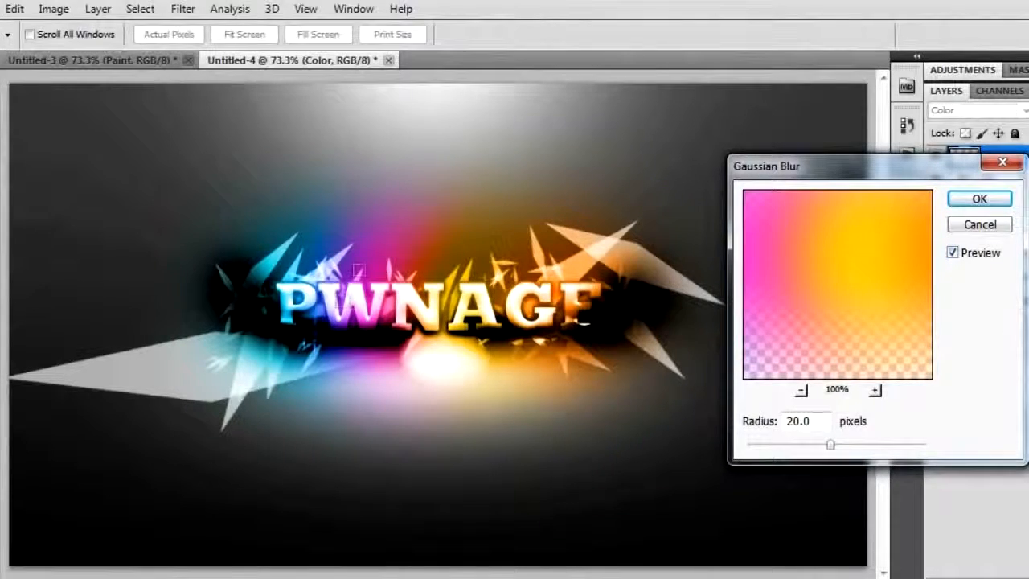
{"action": "left_click", "coordinate": [978, 199]}
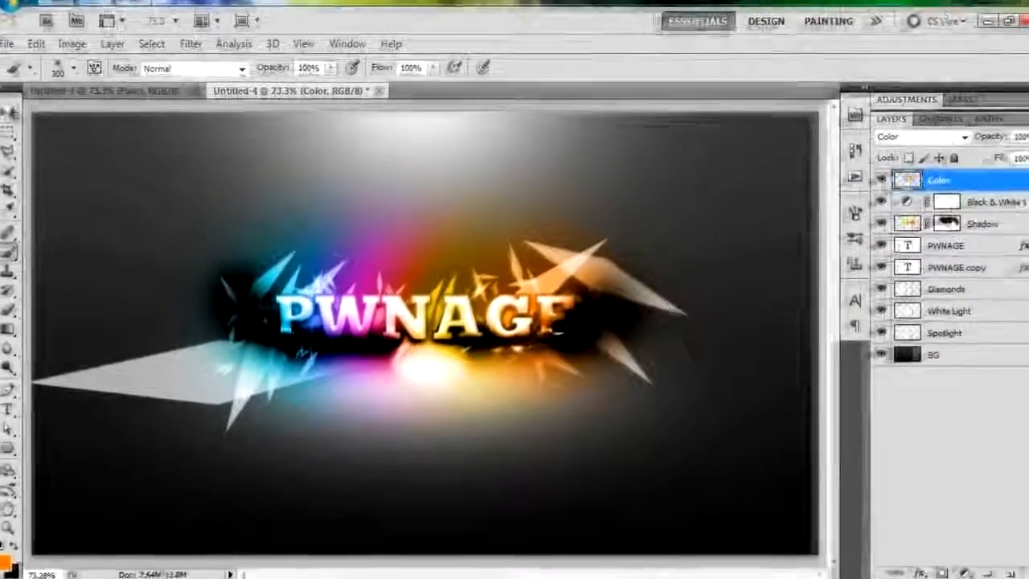
Stamp all visible layers into a new layer on top of the stack and name it Reduce Noise.
{"action": "key", "text": "v"}
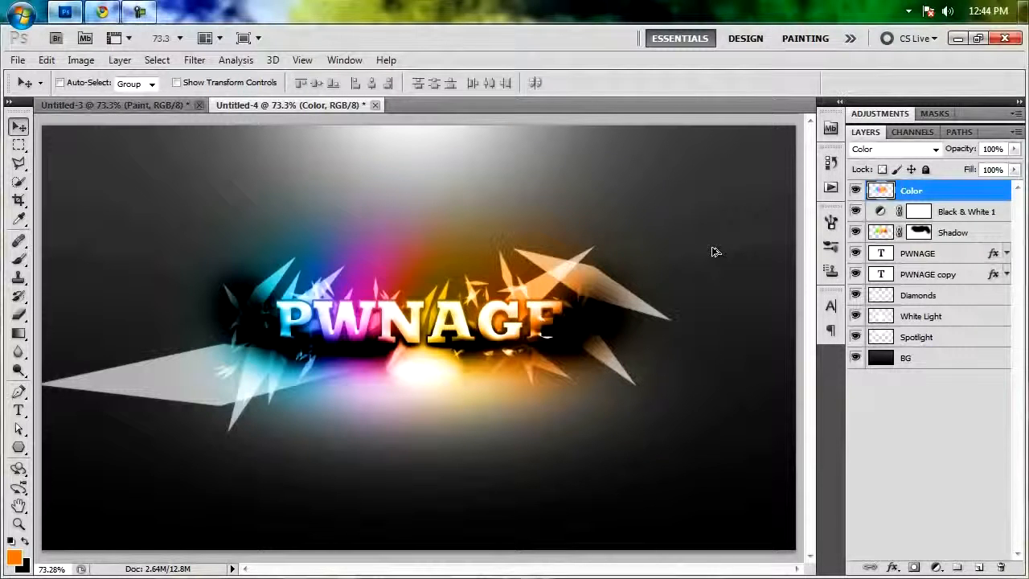
{"action": "key", "text": "ctrl+shift+alt+e"}
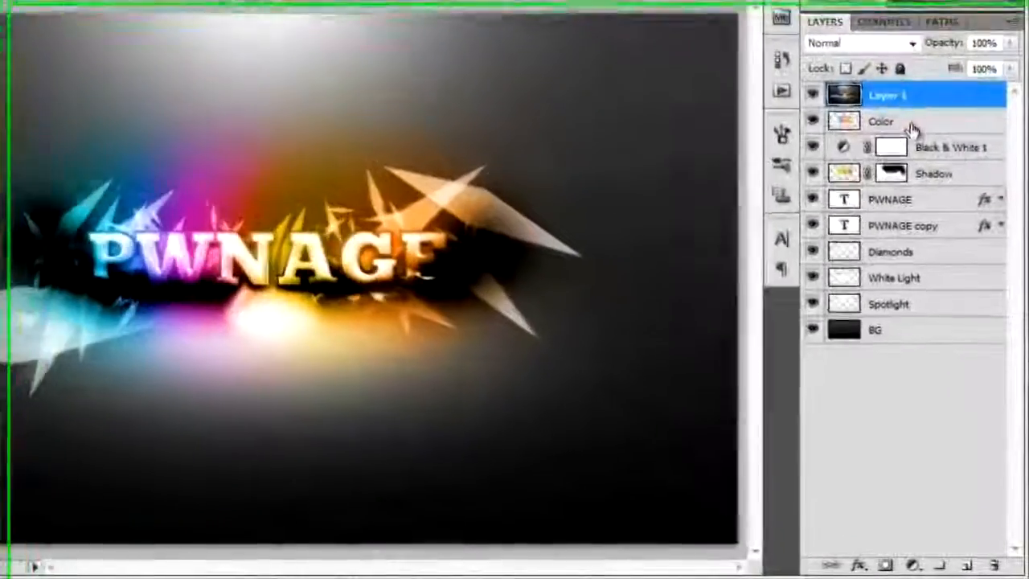
{"action": "right_click", "coordinate": [913, 187]}
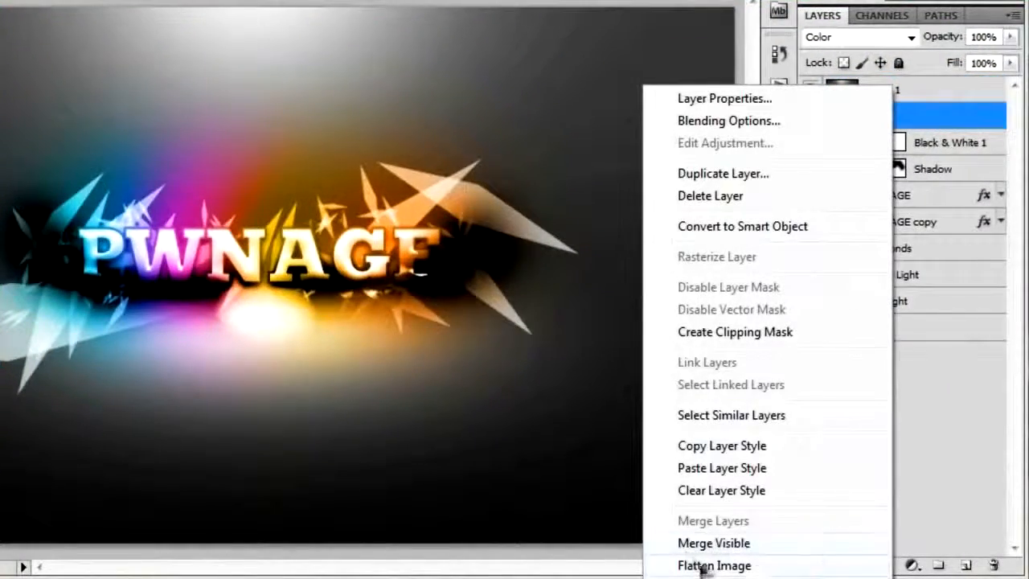
{"action": "left_click", "coordinate": [937, 113]}
{"action": "left_click", "coordinate": [888, 91]}
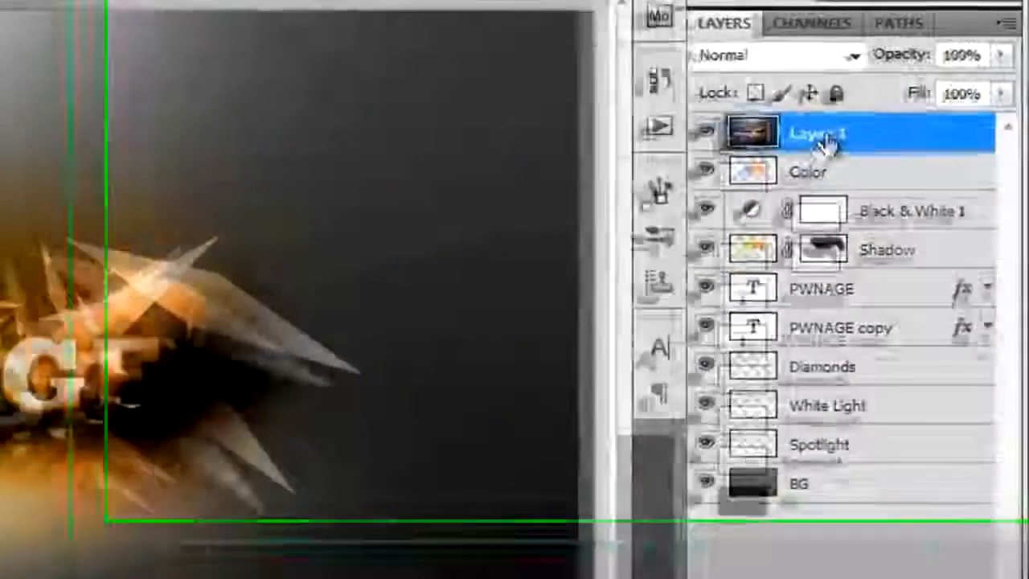
{"action": "double_click", "coordinate": [892, 90]}
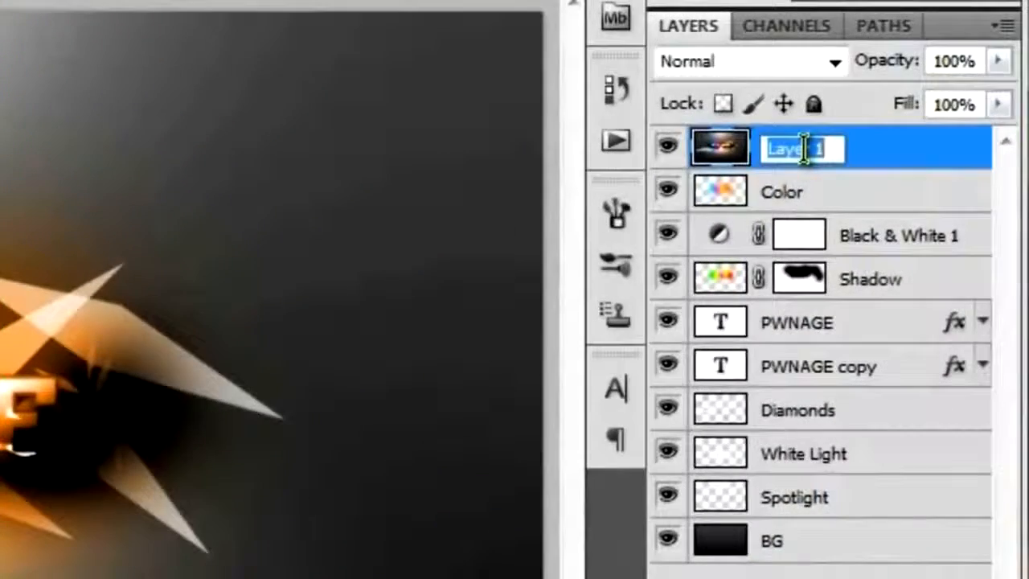
{"action": "type", "text": "Sharpe"}
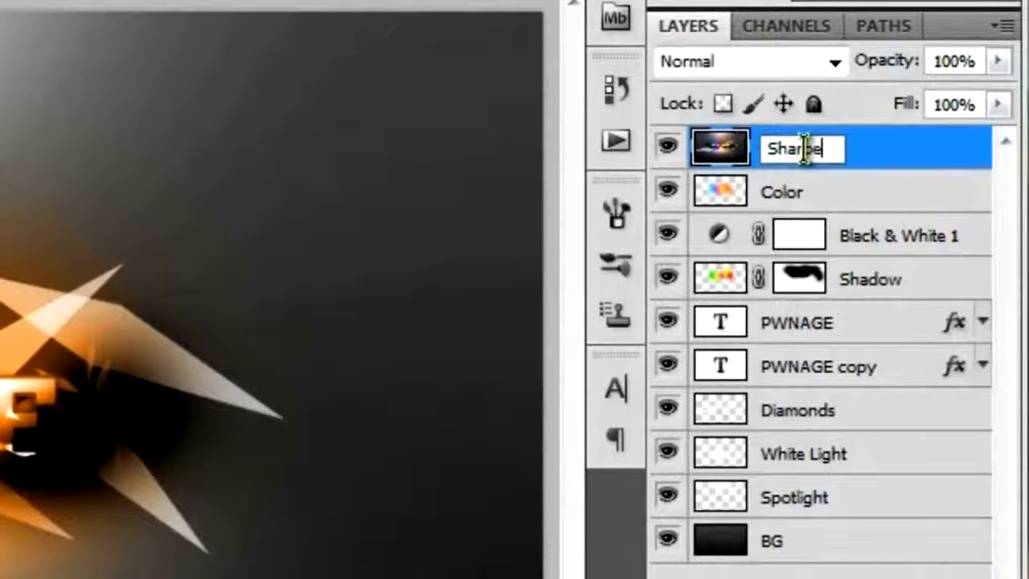
{"action": "type", "text": "Reduce Noise"}
{"action": "key", "text": "Return"}
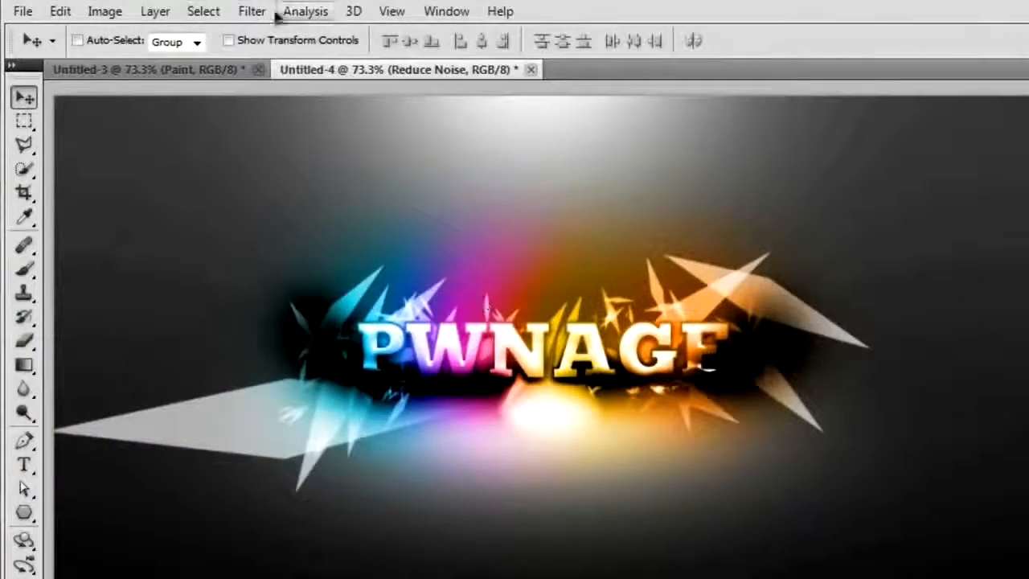
Apply the Reduce Noise filter with Strength 10, Preserve Details 100%, Reduce Color Noise 15%, Sharpen Details 60% and Remove JPEG Artifact enabled.
{"action": "left_click", "coordinate": [254, 12]}
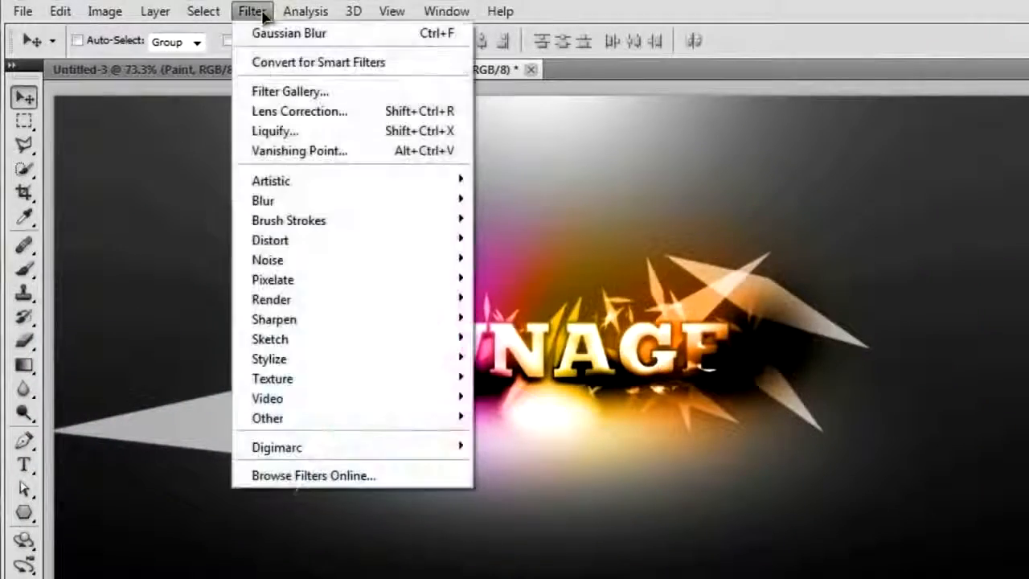
{"action": "mouse_move", "coordinate": [382, 270]}
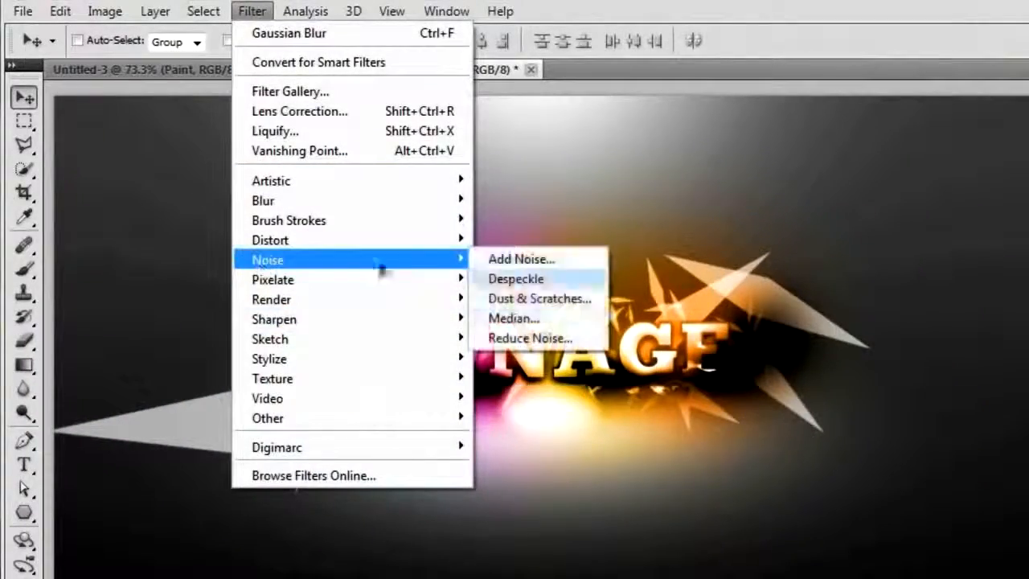
{"action": "left_click", "coordinate": [514, 337]}
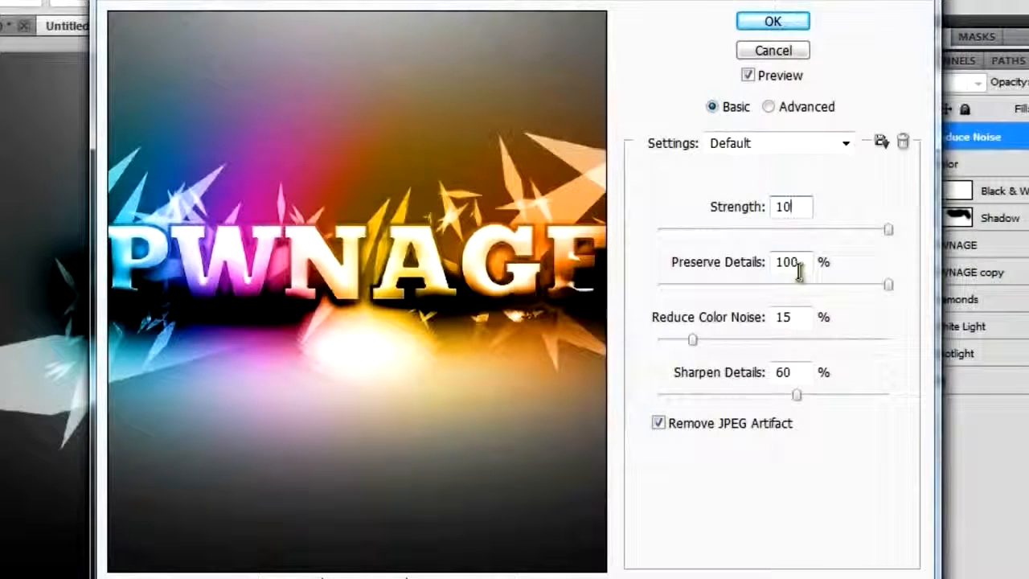
{"action": "left_click", "coordinate": [803, 319]}
{"action": "left_click", "coordinate": [794, 375]}
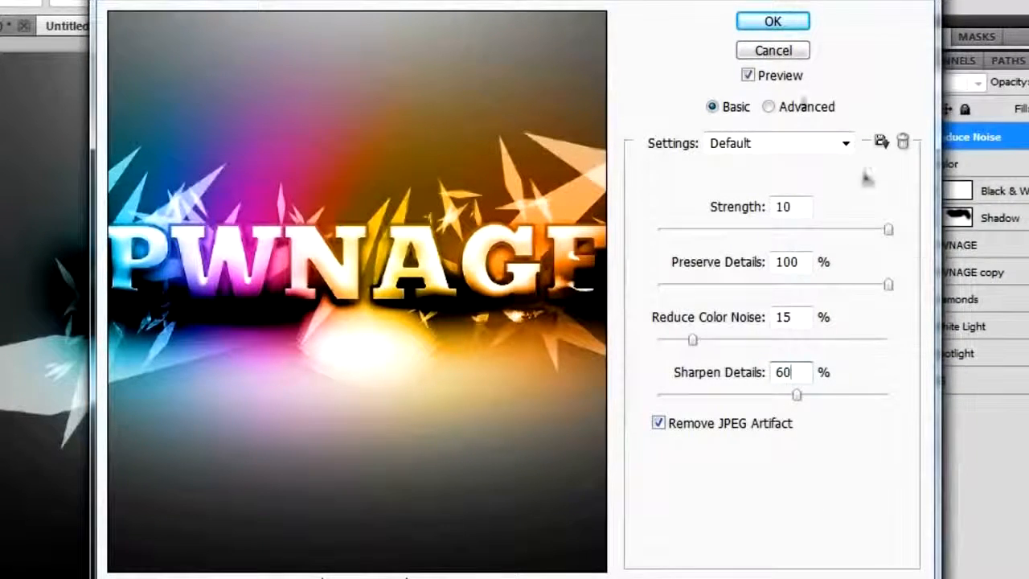
{"action": "left_click", "coordinate": [768, 23]}
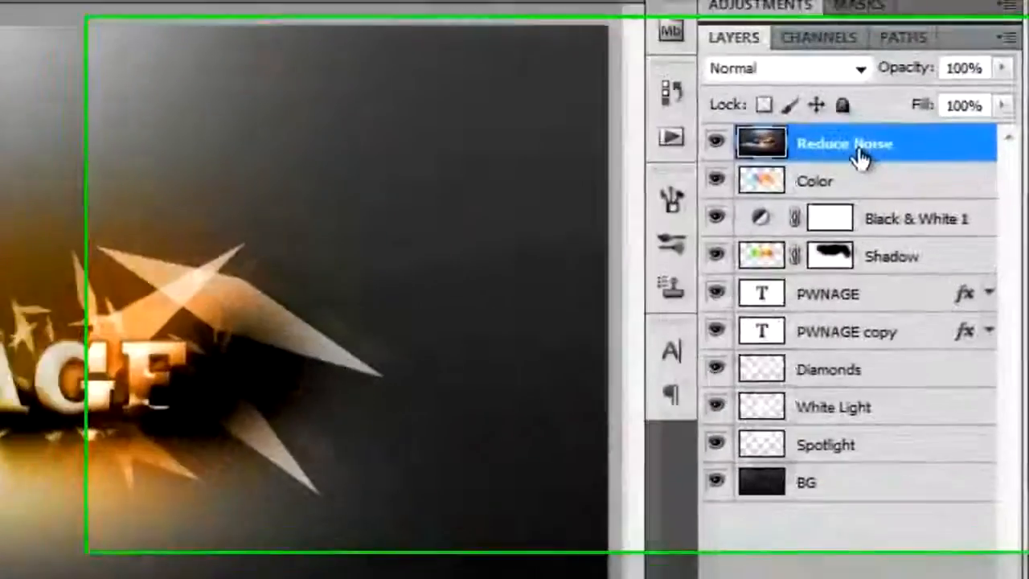
Duplicate the Reduce Noise layer twice and hide the topmost copy.
{"action": "key", "text": "ctrl+j"}
{"action": "key", "text": "ctrl+j"}
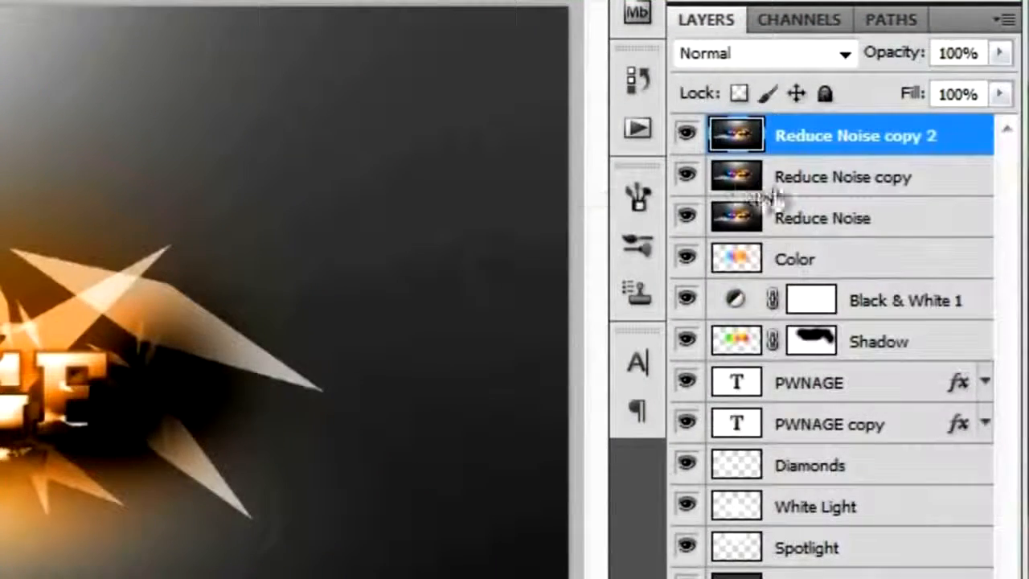
{"action": "left_click", "coordinate": [685, 135]}
Rename the first Reduce Noise copy, directly above the original, as Blur.
{"action": "left_click", "coordinate": [884, 179]}
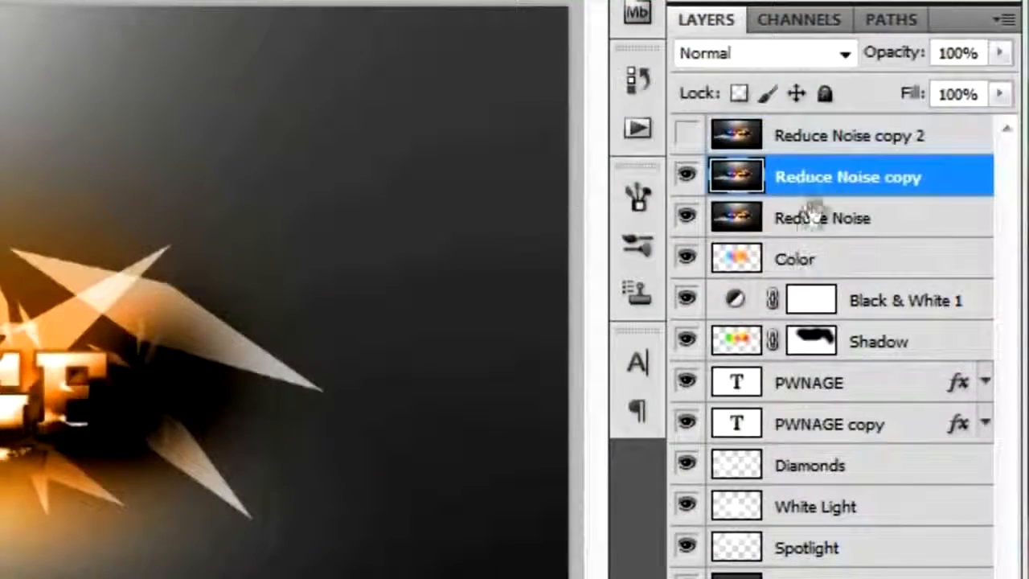
{"action": "double_click", "coordinate": [839, 177]}
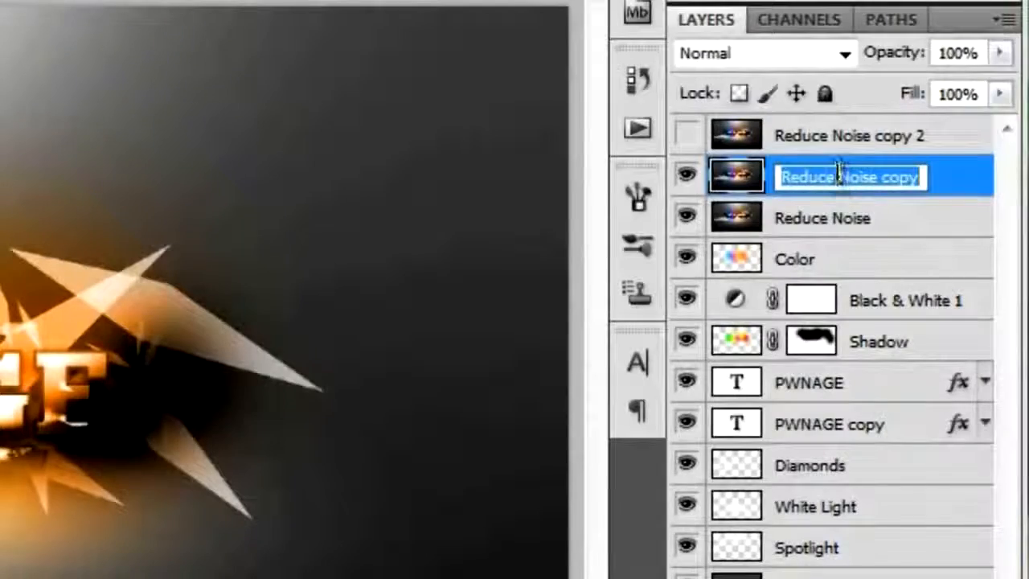
{"action": "type", "text": "Blur"}
{"action": "key", "text": "Return"}
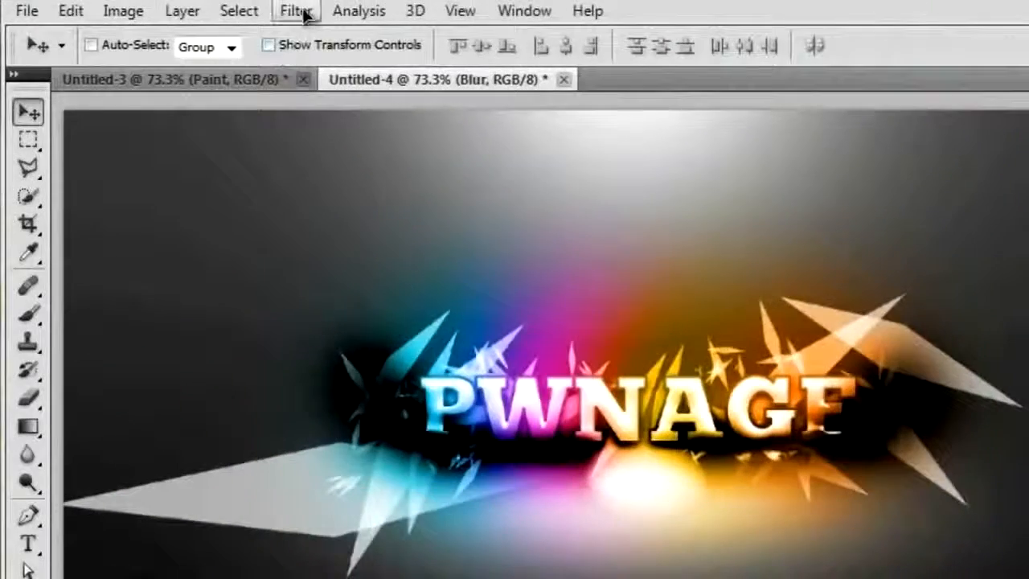
Apply a Motion Blur with a 90° angle and 17 pixels distance to the Blur layer and set its blend mode to Hard Light.
{"action": "left_click", "coordinate": [296, 12]}
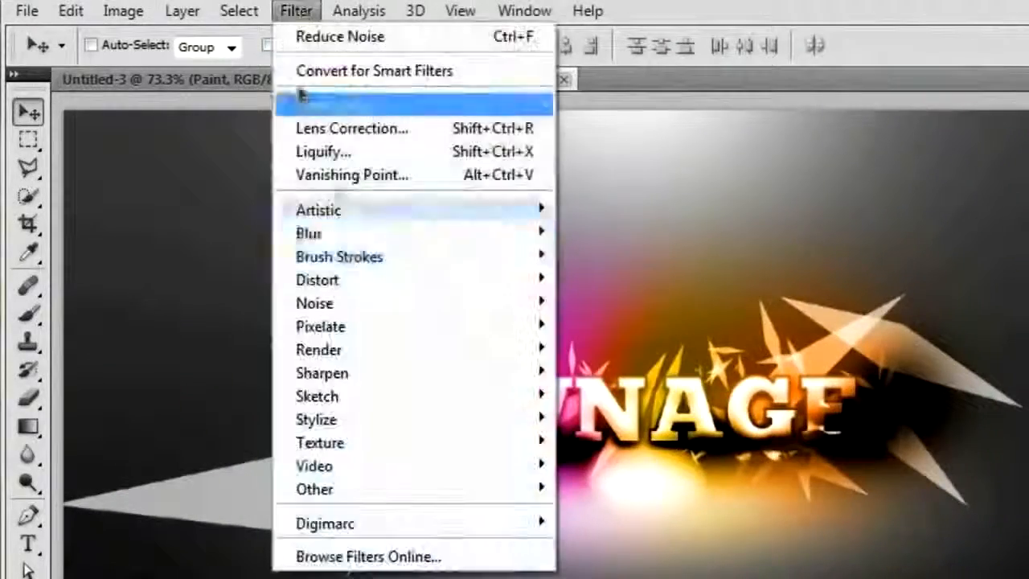
{"action": "mouse_move", "coordinate": [349, 239]}
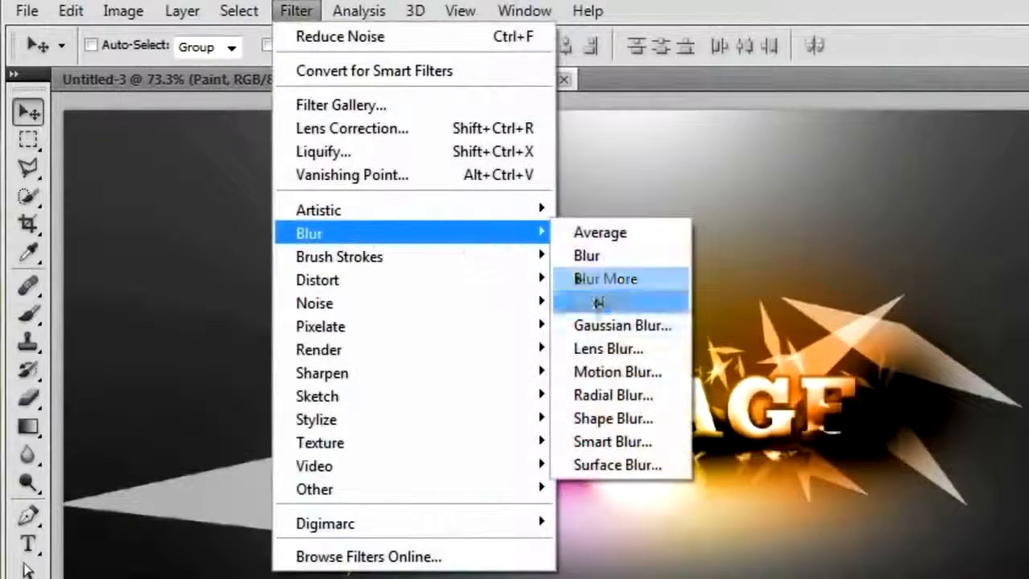
{"action": "left_click", "coordinate": [618, 372]}
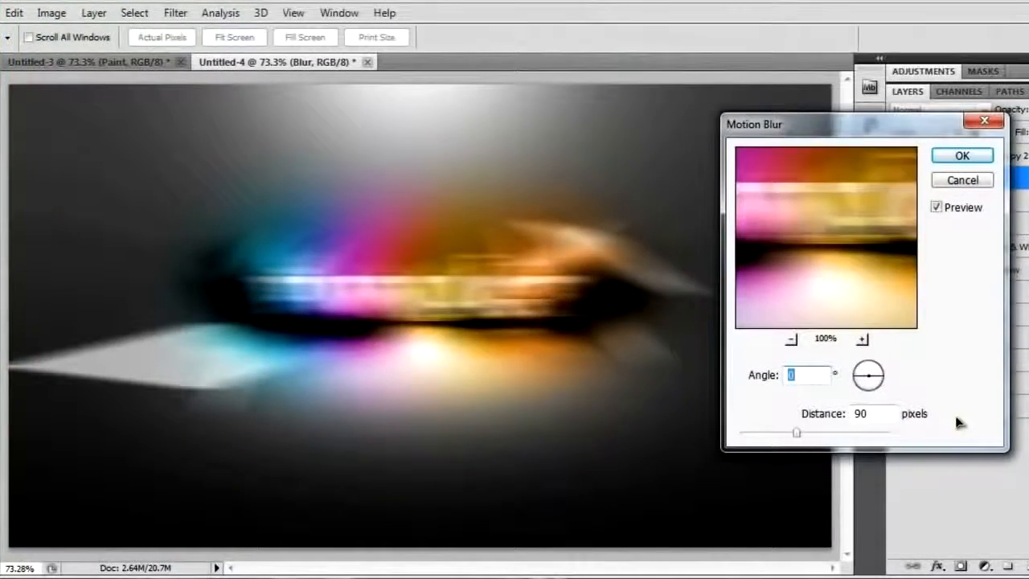
{"action": "type", "text": "90"}
{"action": "key", "text": "Tab"}
{"action": "type", "text": "1"}
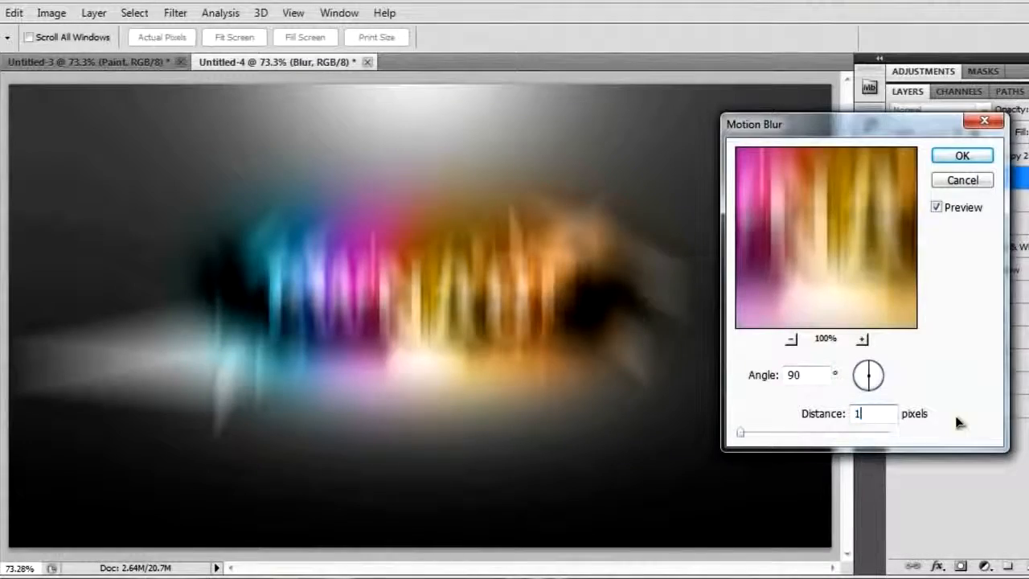
{"action": "type", "text": "7"}
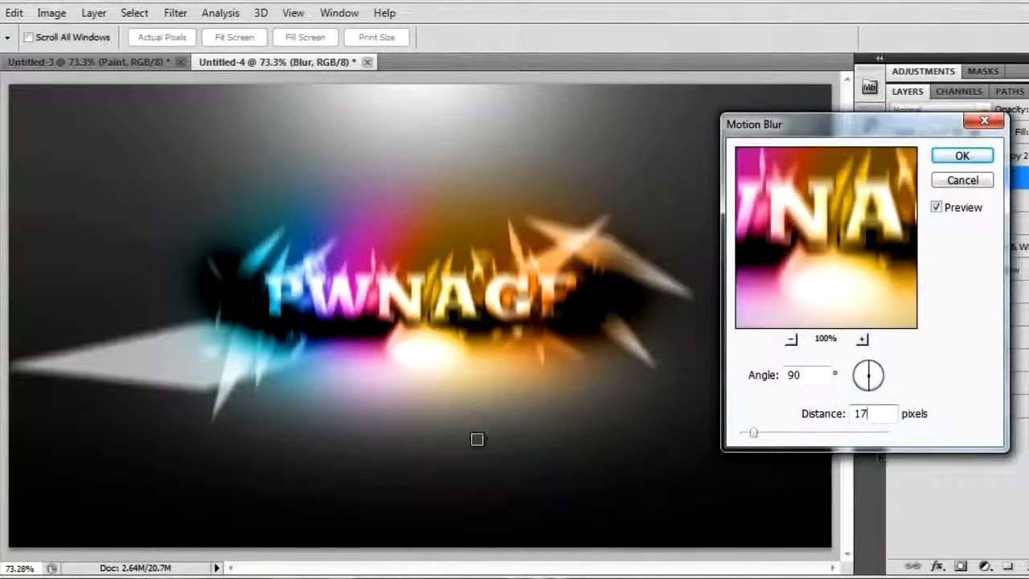
{"action": "left_click", "coordinate": [962, 155]}
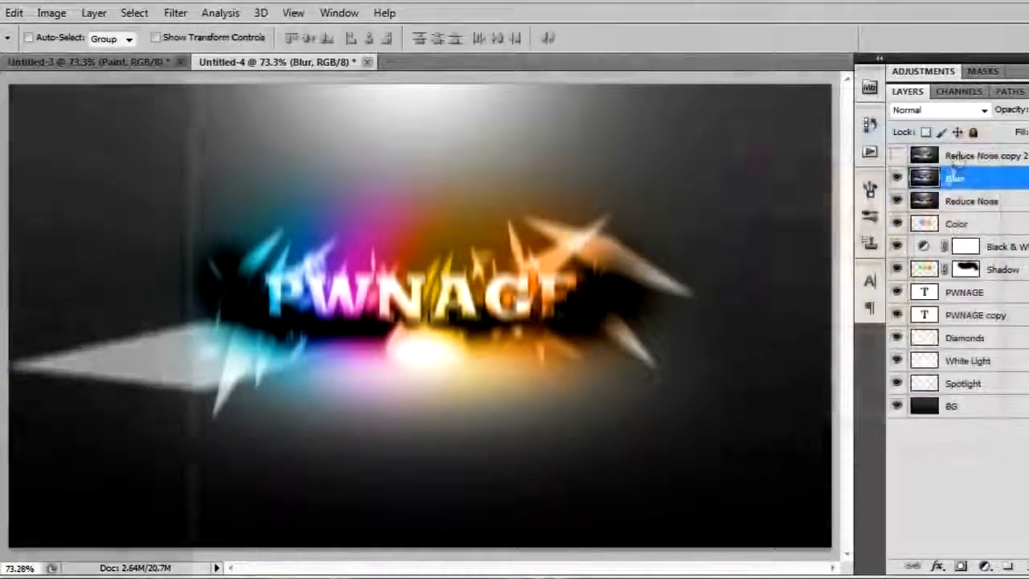
{"action": "left_click", "coordinate": [944, 110]}
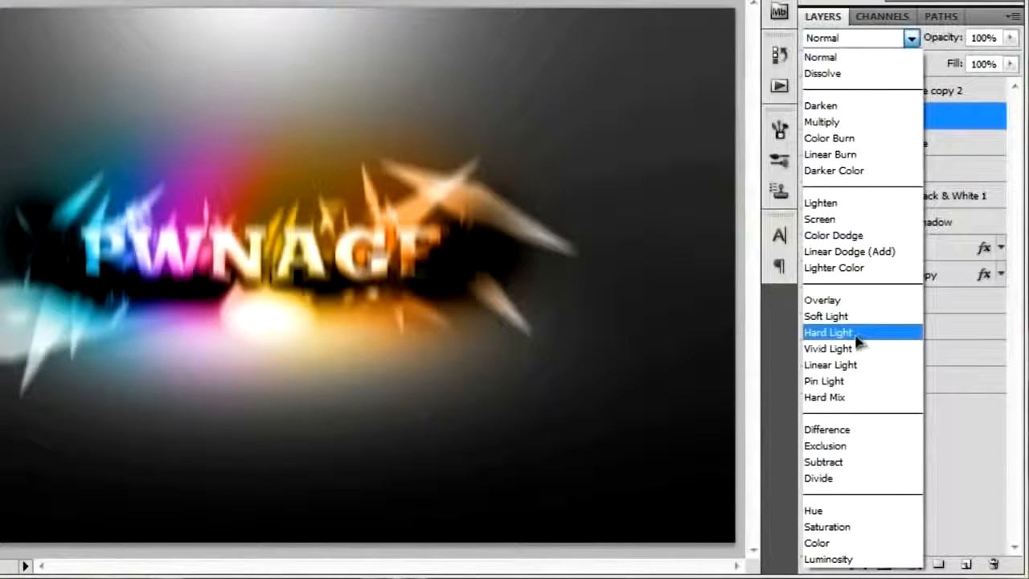
{"action": "left_click", "coordinate": [888, 341]}
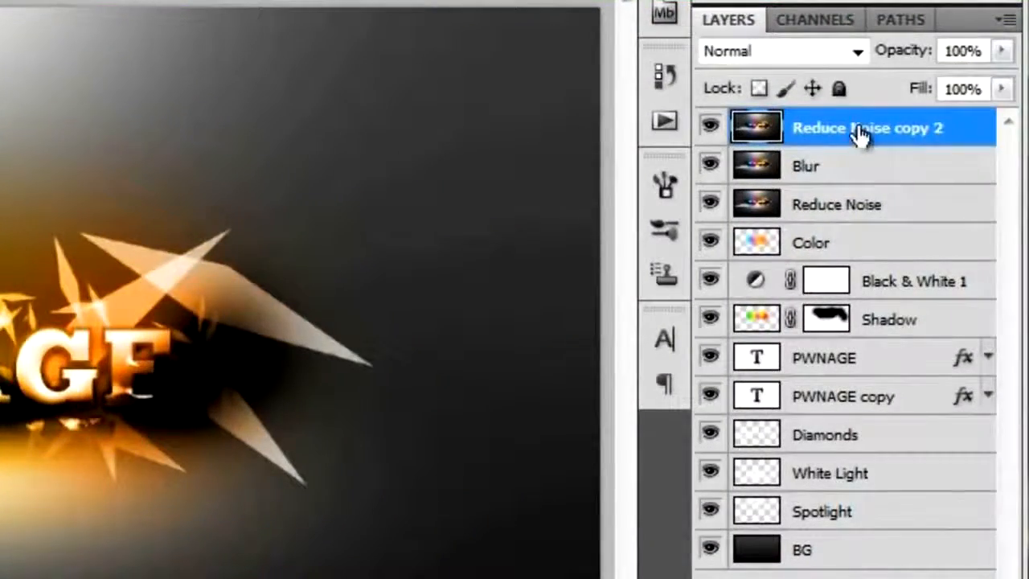
Make the topmost Reduce Noise copy visible and rename it Sketch.
{"action": "double_click", "coordinate": [859, 130]}
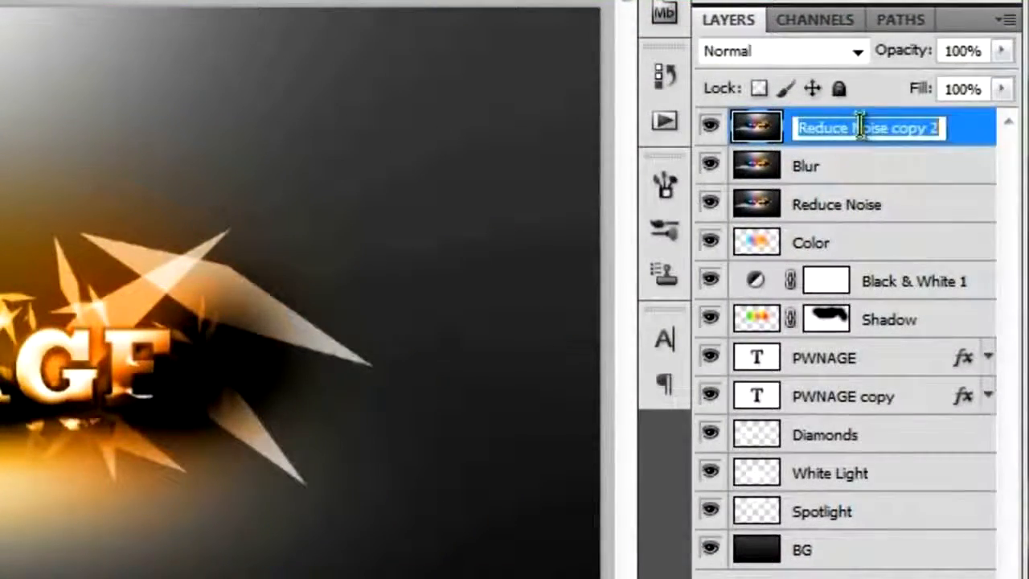
{"action": "type", "text": "Sketch"}
{"action": "key", "text": "Return"}
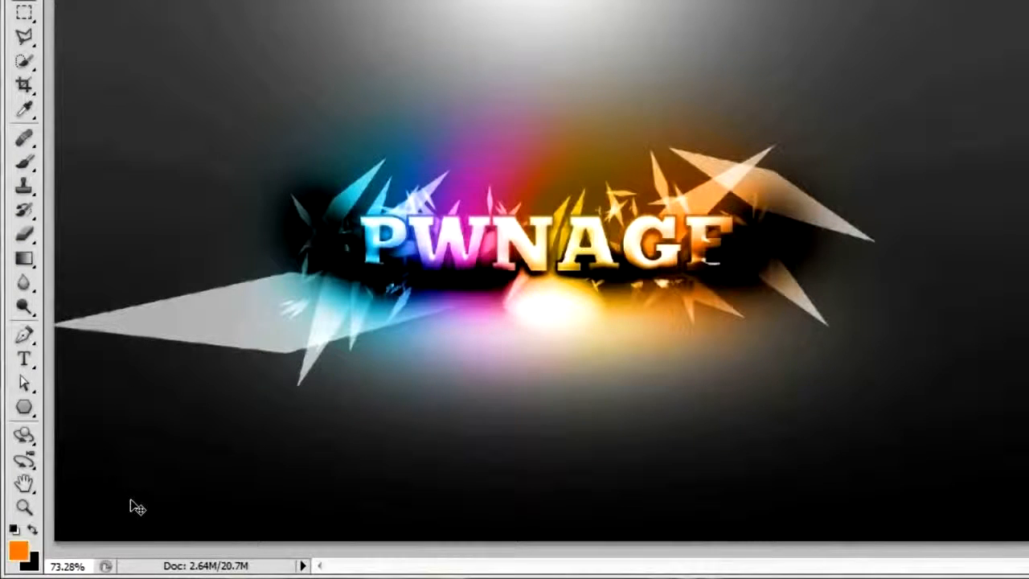
Apply a Reticulation filter in white and black to the Sketch layer with Density 50, Foreground Level 0, Background Level 5, and set its blending to Color Dodge.
{"action": "key", "text": "d"}
{"action": "key", "text": "x"}
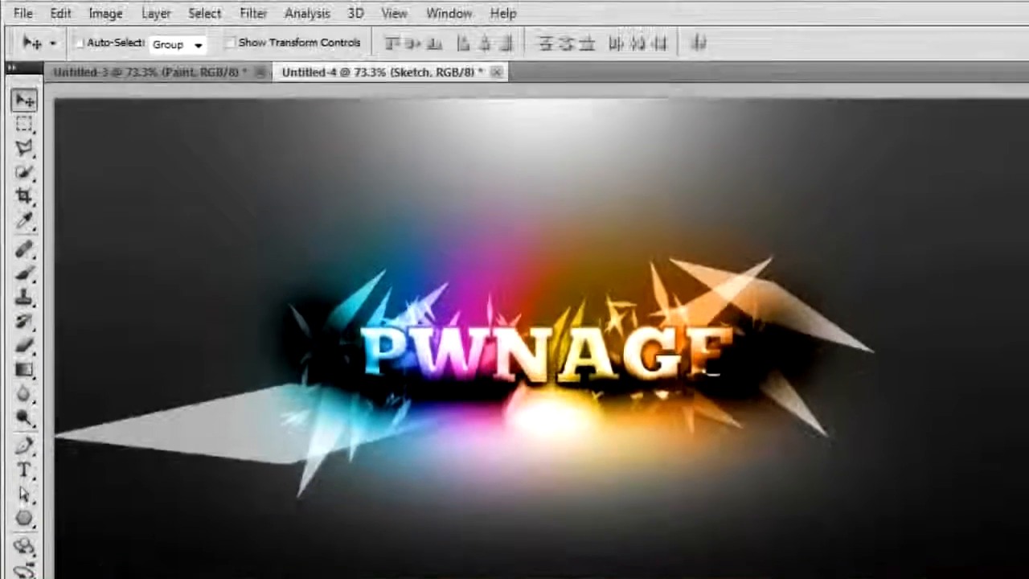
{"action": "left_click", "coordinate": [254, 14]}
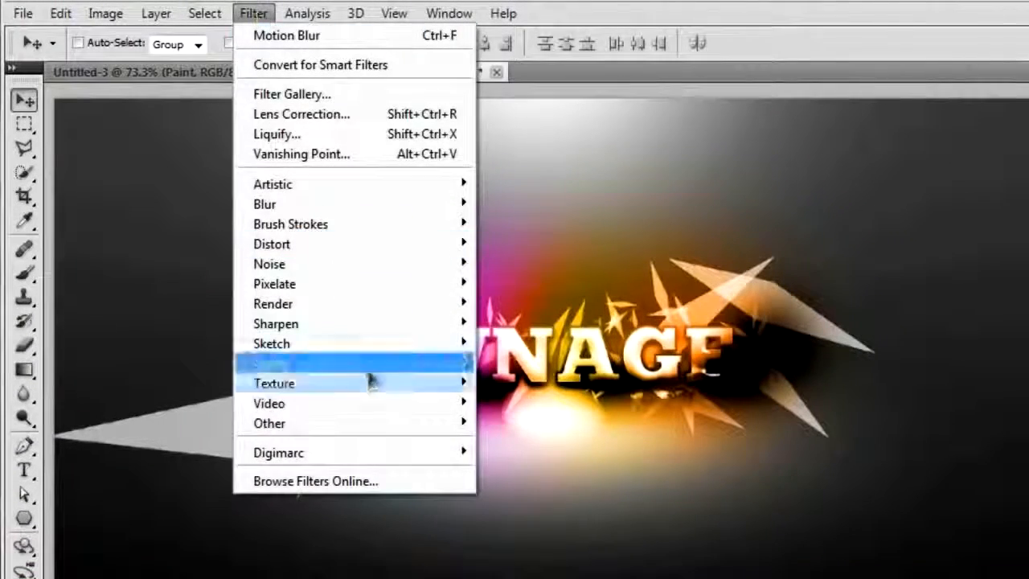
{"action": "mouse_move", "coordinate": [283, 346]}
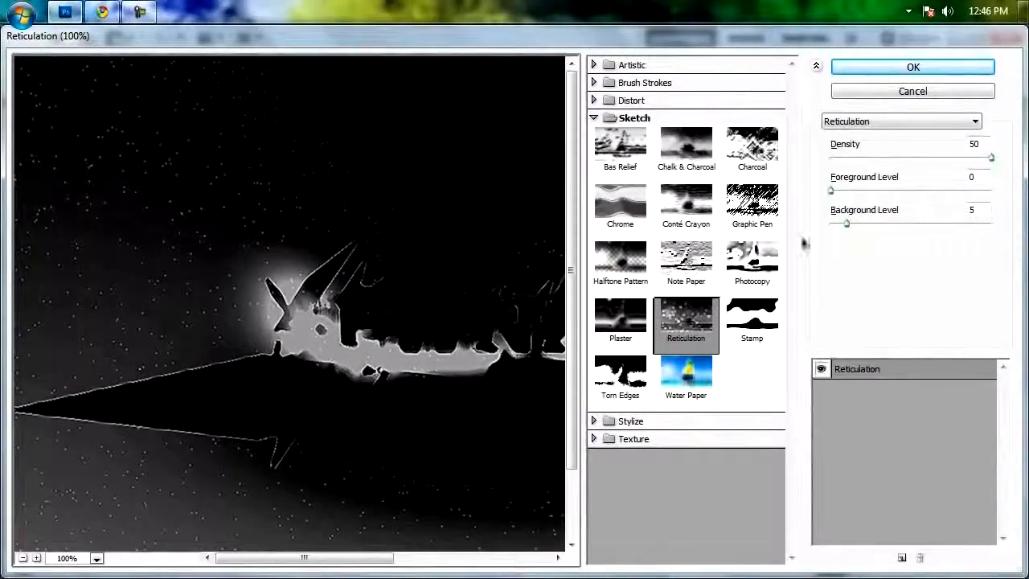
{"action": "left_click_drag", "start_coordinate": [500, 386], "coordinate": [305, 415]}
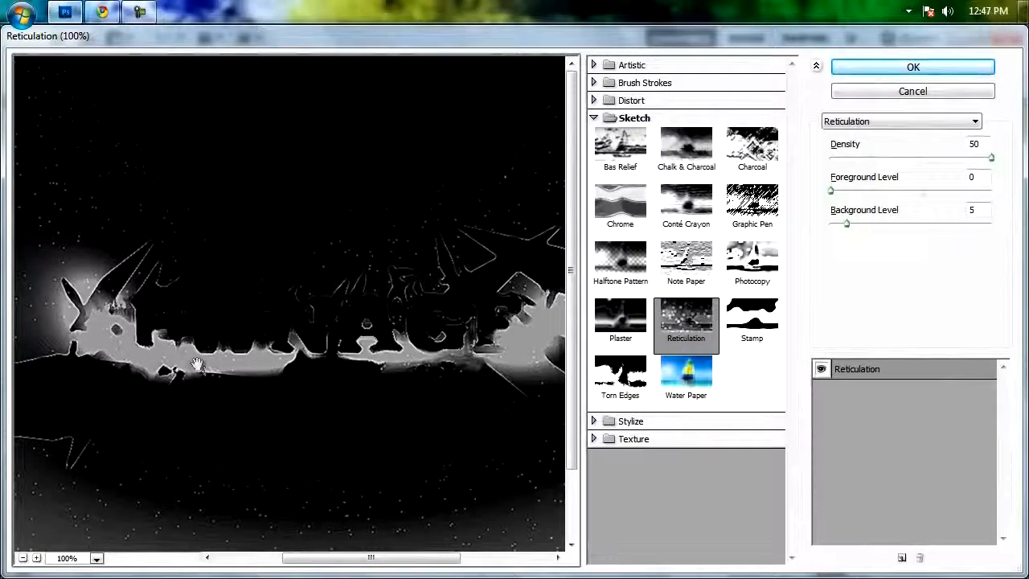
{"action": "left_click", "coordinate": [912, 68]}
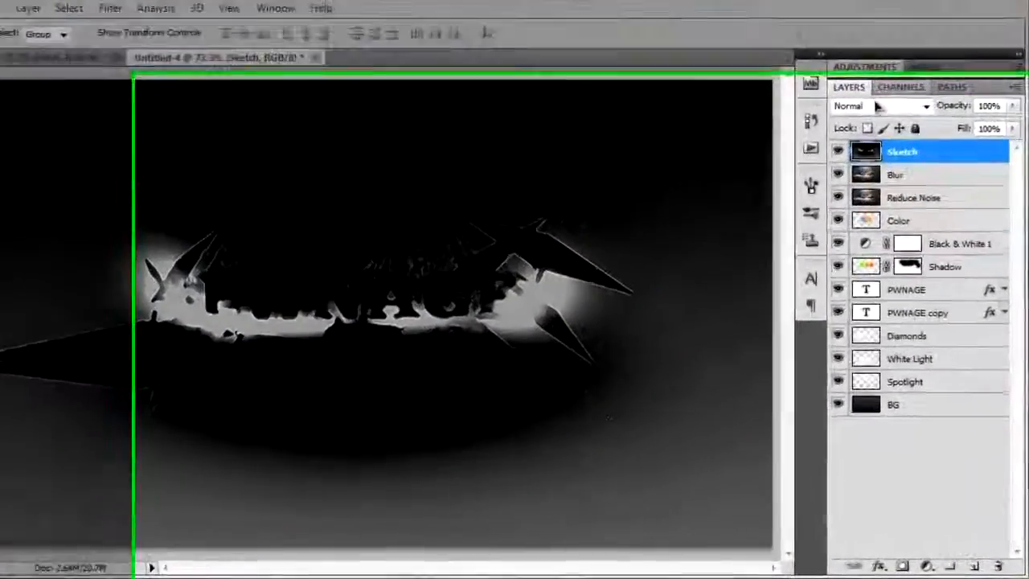
{"action": "left_click", "coordinate": [890, 149]}
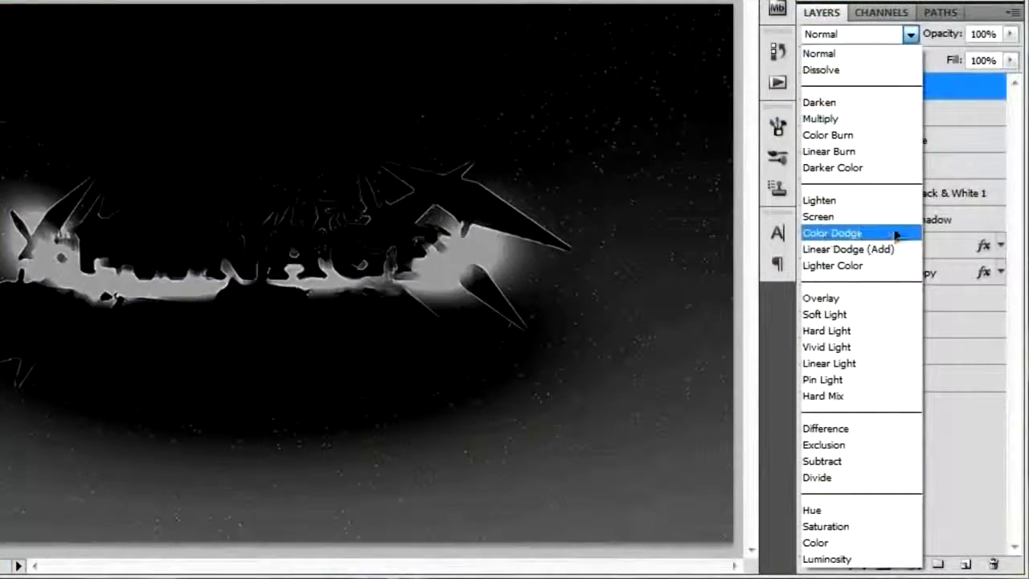
{"action": "left_click", "coordinate": [832, 233]}
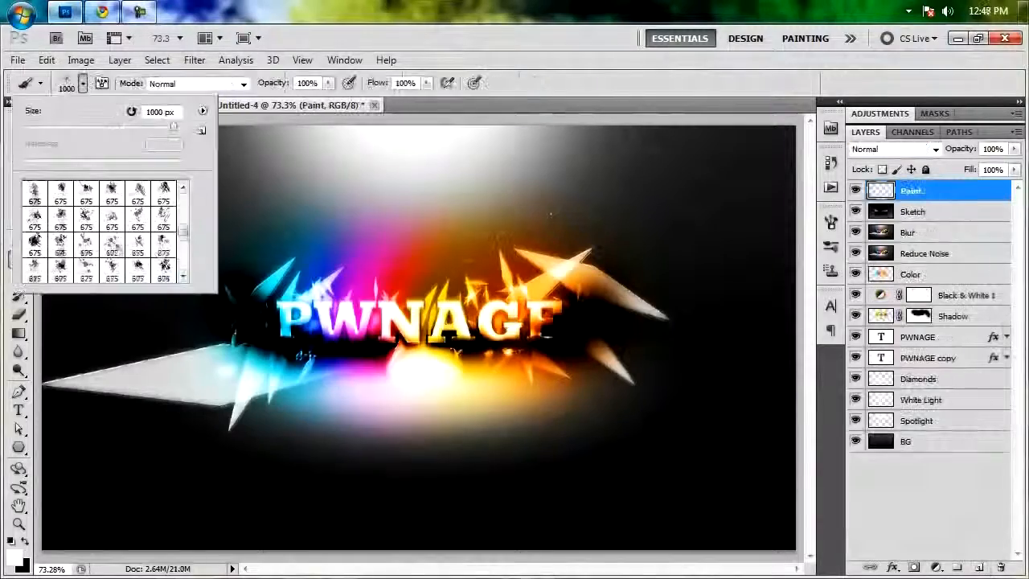
Stamp white paint splatters around the PWNAGE text on the Paint layer using several splatter brushes.
{"action": "scroll", "coordinate": [100, 233], "scroll_direction": "down", "scroll_amount": 3}
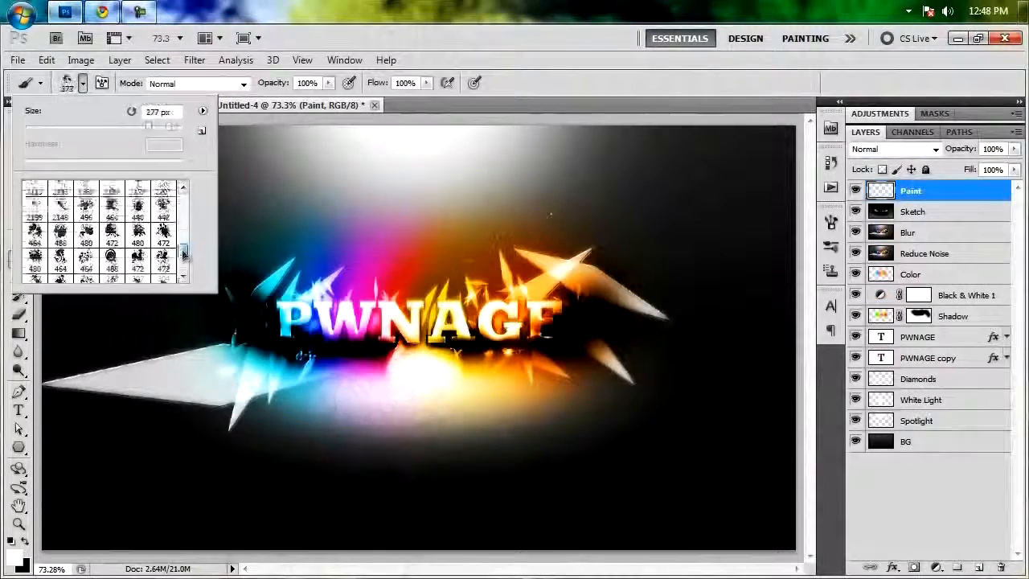
{"action": "left_click", "coordinate": [87, 191]}
{"action": "left_click_drag", "start_coordinate": [183, 263], "coordinate": [185, 241]}
{"action": "left_click", "coordinate": [138, 234]}
{"action": "double_click", "coordinate": [87, 261]}
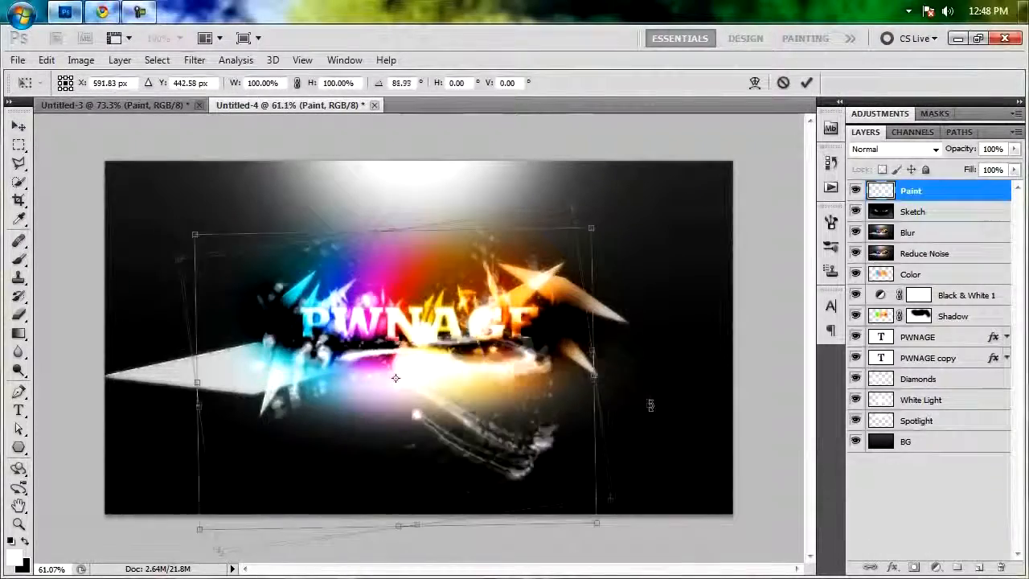
{"action": "key", "text": "Return"}
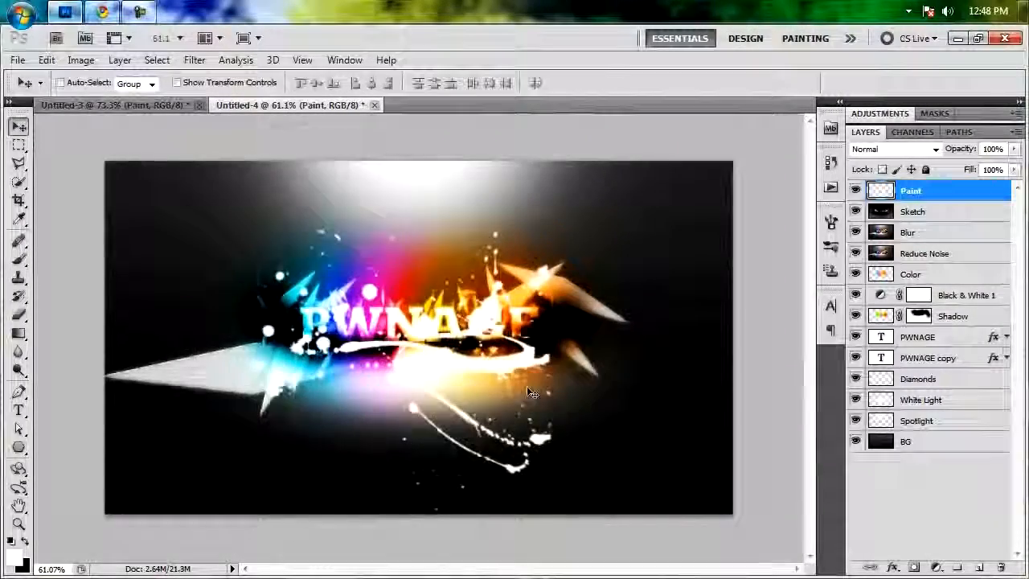
Set the Paint layer's blend mode to Overlay.
{"action": "key", "text": "ctrl+0"}
{"action": "left_click", "coordinate": [892, 148]}
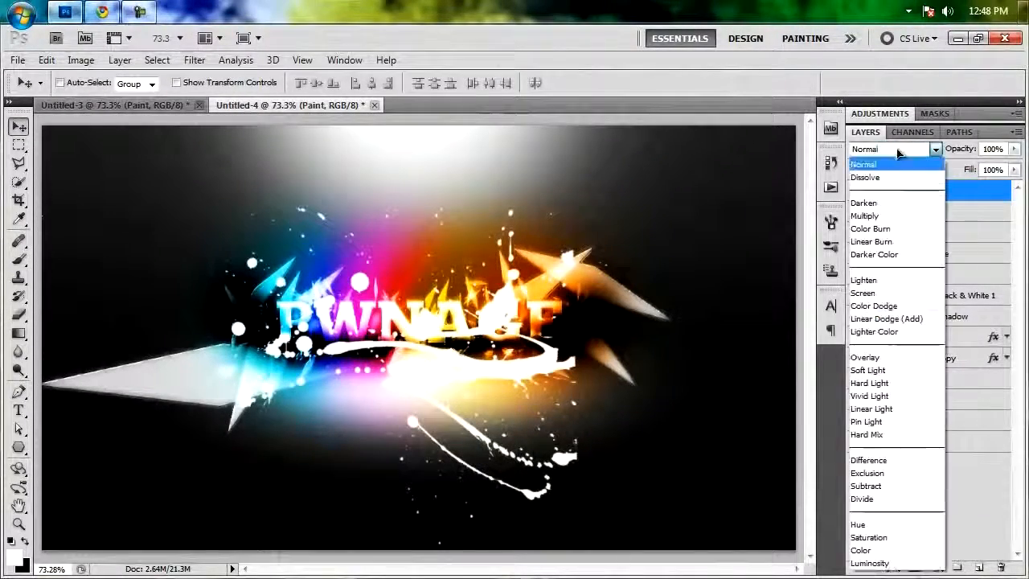
{"action": "left_click", "coordinate": [880, 359]}
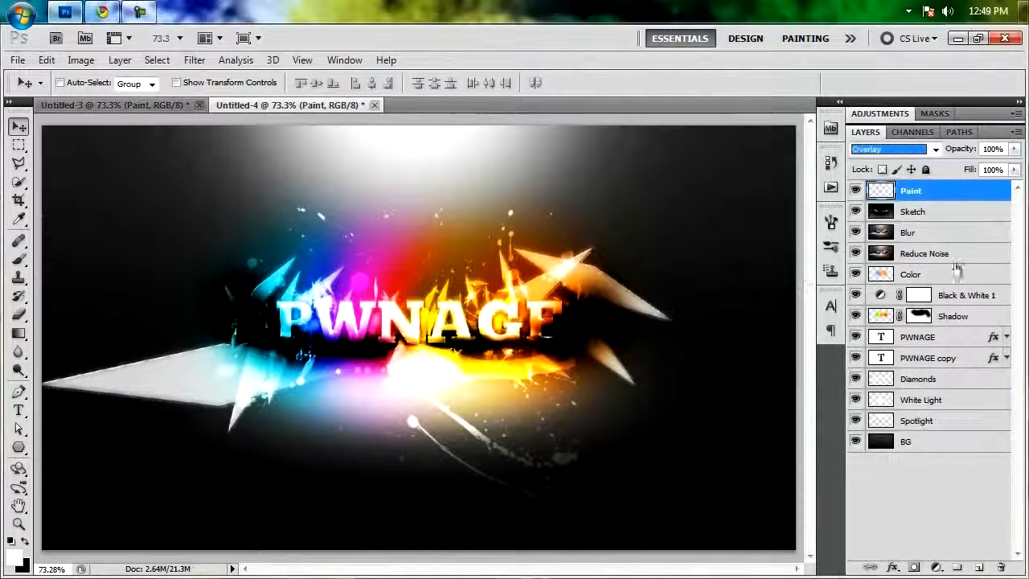
Add a layer mask to the Paint layer and reset the brush presets to the default set.
{"action": "left_click", "coordinate": [913, 565]}
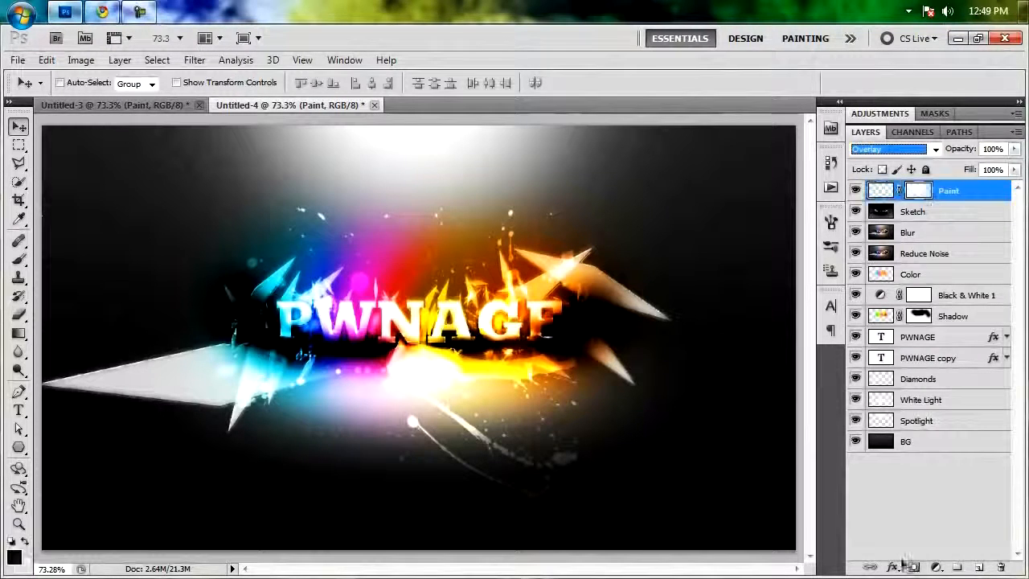
{"action": "key", "text": "b"}
{"action": "left_click", "coordinate": [83, 83]}
{"action": "left_click", "coordinate": [203, 111]}
{"action": "left_click", "coordinate": [261, 251]}
{"action": "left_click", "coordinate": [455, 249]}
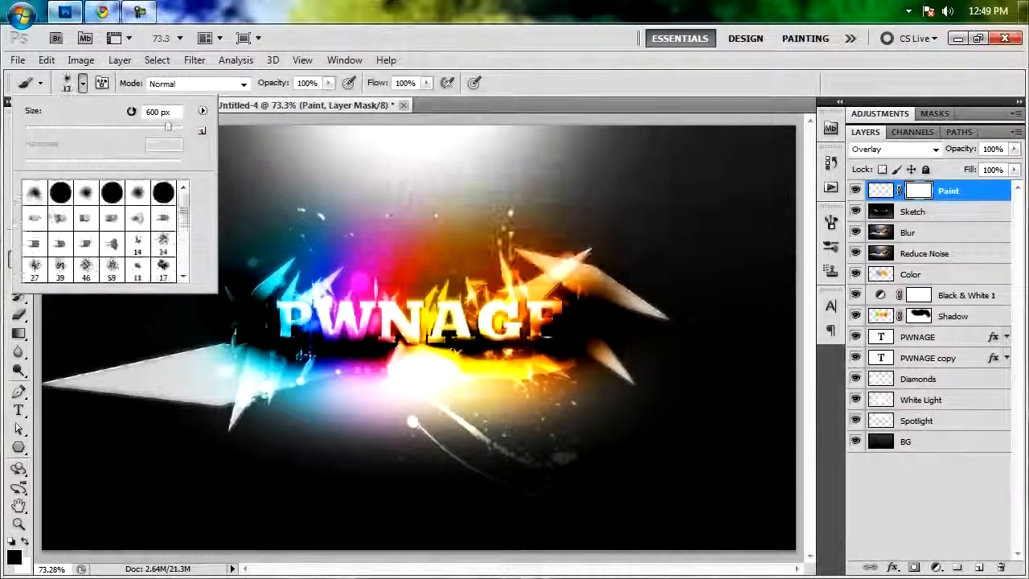
Choose the first soft round brush preset and enlarge it for painting on the Paint layer's mask.
{"action": "double_click", "coordinate": [35, 194]}
{"action": "key", "text": "bracketright"}
{"action": "key", "text": "bracketright"}
{"action": "key", "text": "bracketright"}
{"action": "key", "text": "bracketright"}
{"action": "key", "text": "bracketright"}
{"action": "key", "text": "bracketright"}
{"action": "key", "text": "bracketright"}
{"action": "key", "text": "bracketright"}
{"action": "key", "text": "bracketright"}
{"action": "key", "text": "bracketright"}
{"action": "key", "text": "bracketright"}
{"action": "key", "text": "bracketright"}
{"action": "key", "text": "bracketright"}
{"action": "key", "text": "bracketright"}
{"action": "key", "text": "bracketright"}
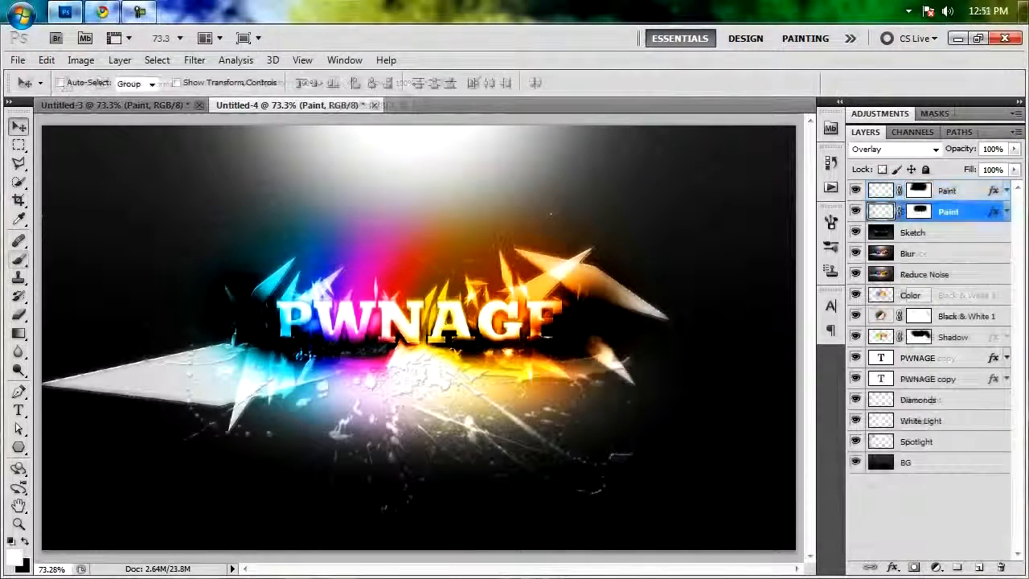